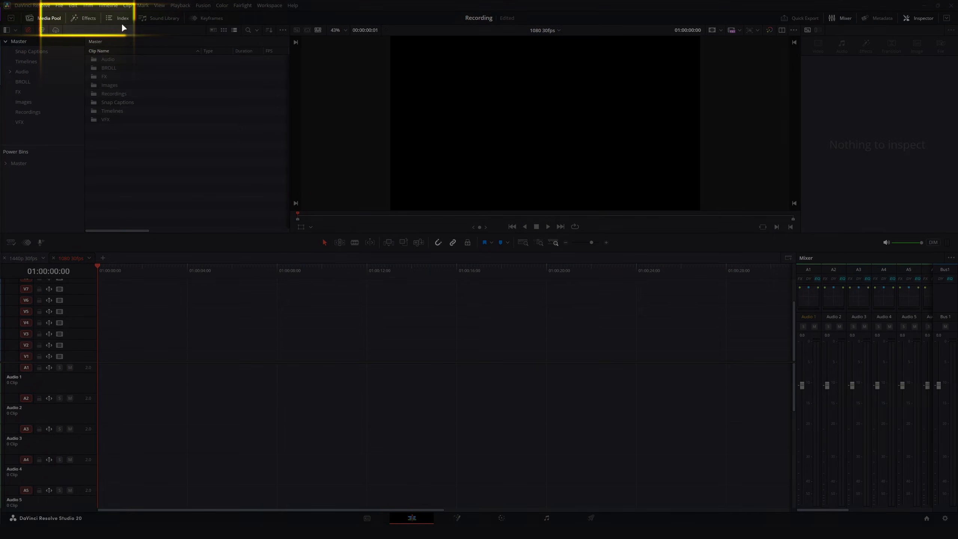
# - Add a Text+ title from the effects library to the start of the Video 1 track and select its clip
pyautogui.click(77, 19)
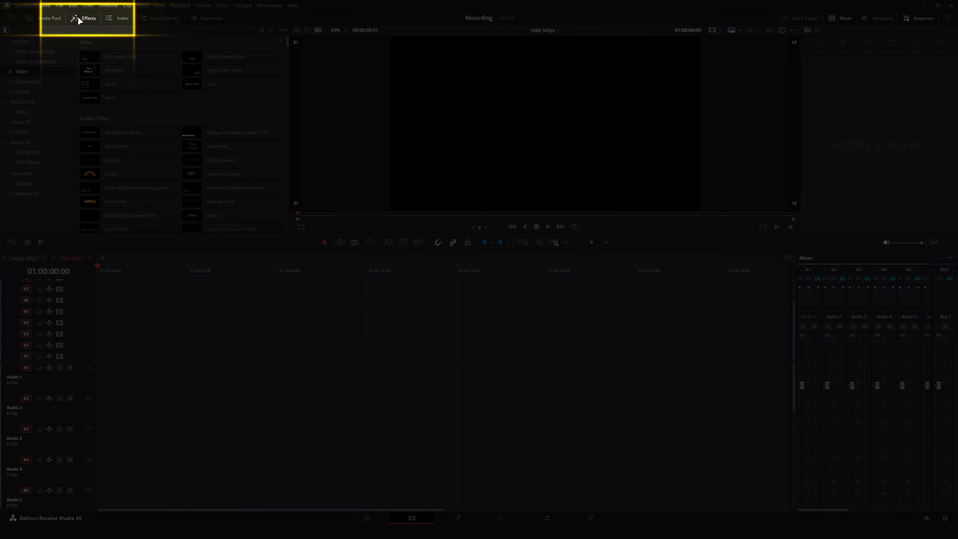
pyautogui.click(79, 20)
pyautogui.click(79, 19)
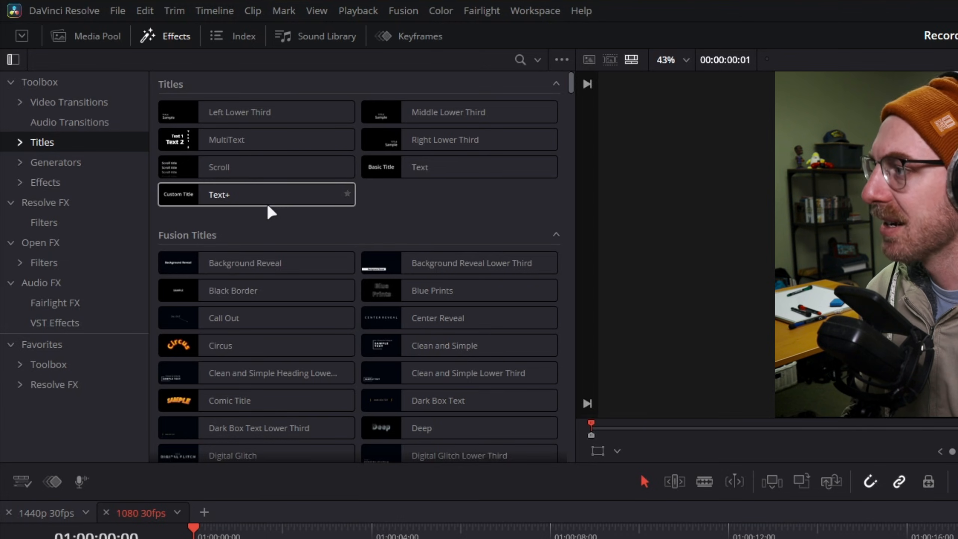
pyautogui.moveTo(179, 210); pyautogui.dragTo(103, 363)
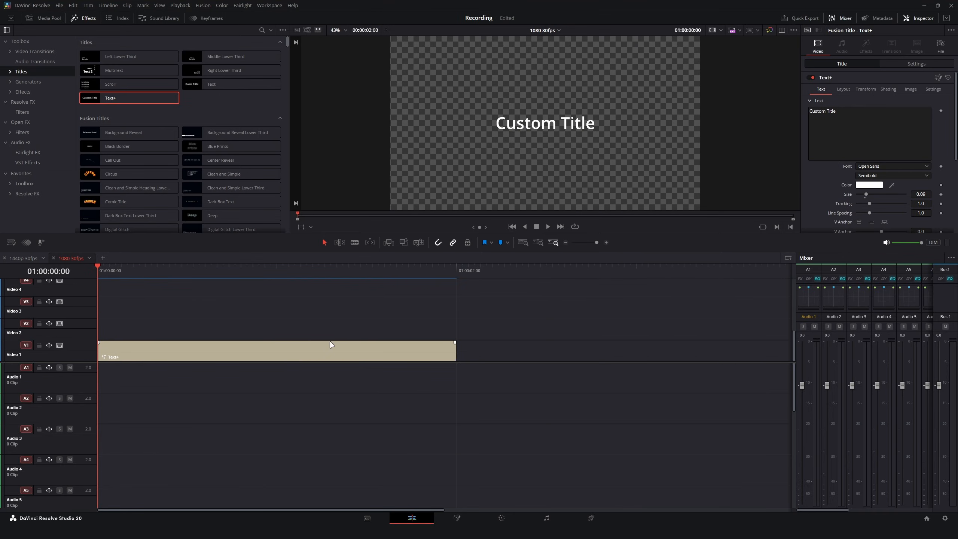
pyautogui.click(306, 345)
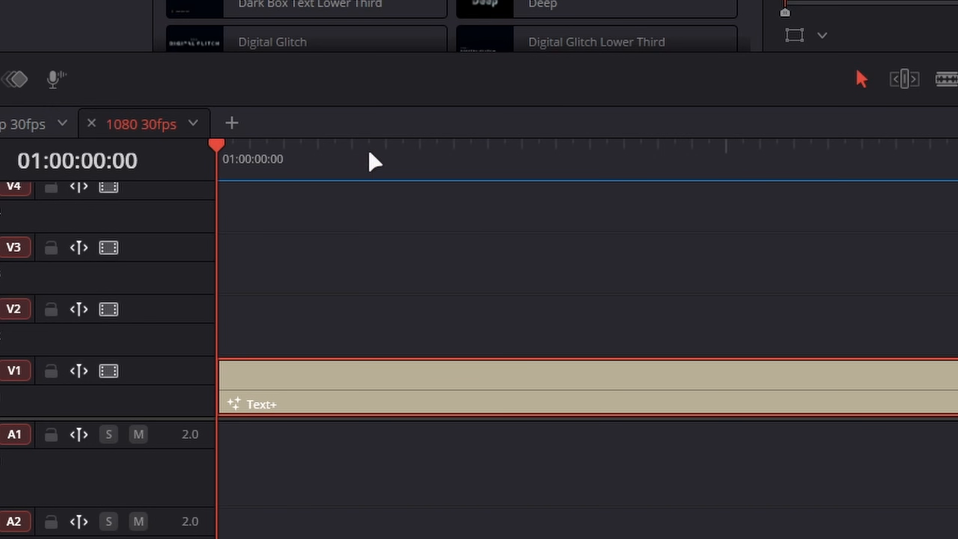
# - Keyframe the title's Size from the clip's start and shrink it to about 0.048 at 01:00:02:00
pyautogui.moveTo(369, 154); pyautogui.dragTo(205, 142)
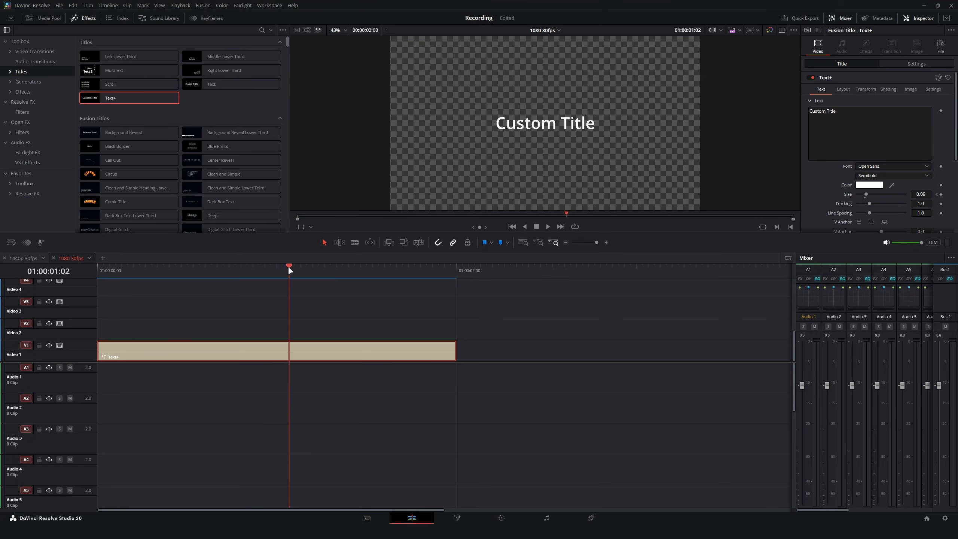
pyautogui.moveTo(288, 265); pyautogui.dragTo(457, 279)
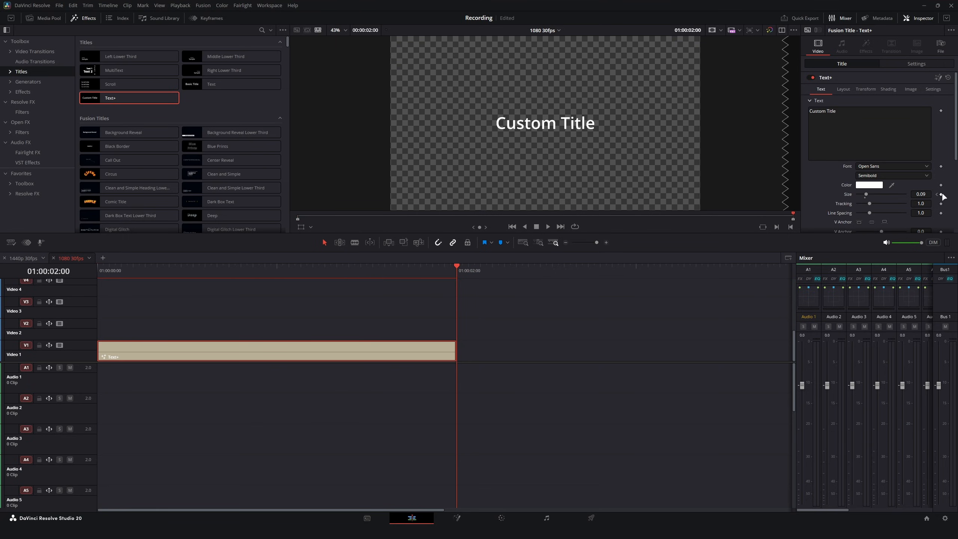
pyautogui.moveTo(452, 272)
pyautogui.mouseDown()
pyautogui.moveTo(147, 282)
pyautogui.moveTo(456, 289)
pyautogui.mouseUp()
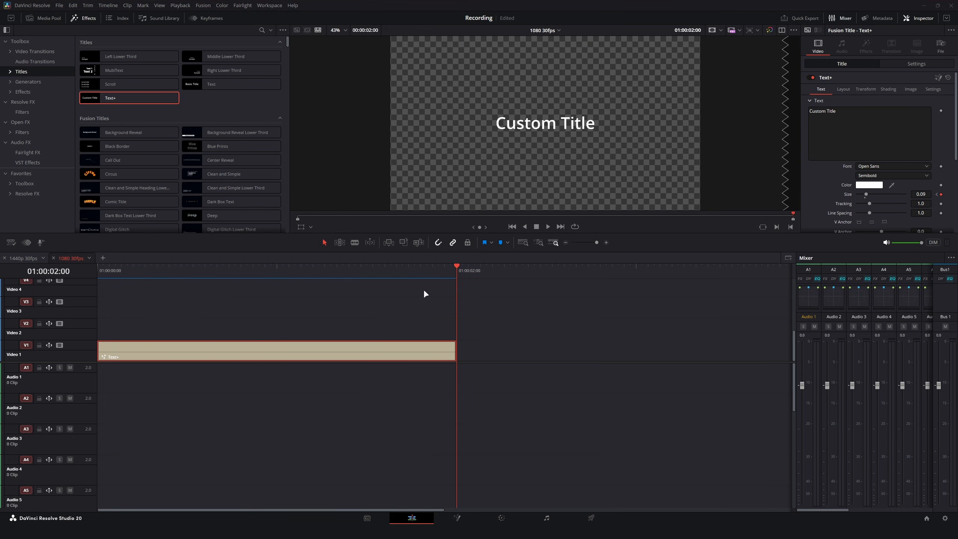
pyautogui.moveTo(923, 194); pyautogui.dragTo(905, 194)
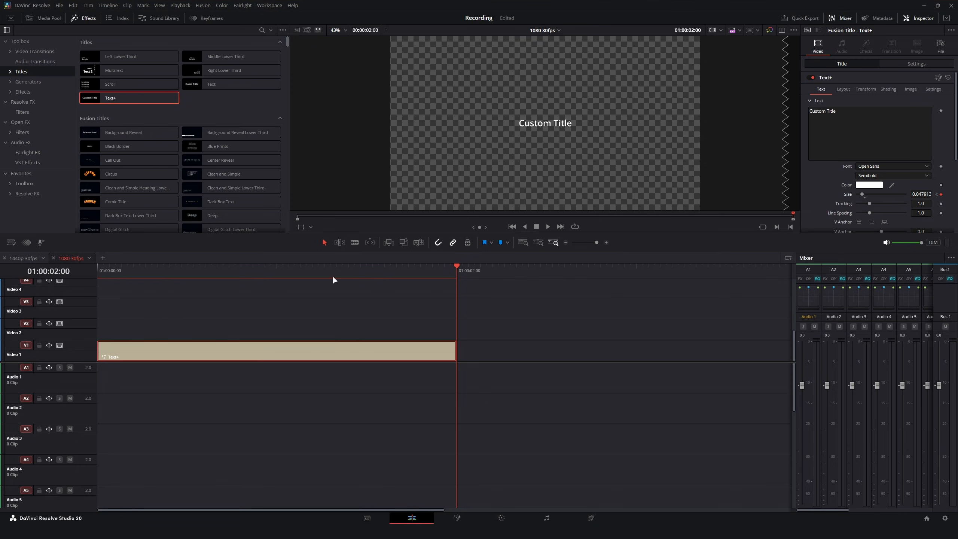
# - Scrub through the size animation and add a larger Size keyframe of about 0.146 at 01:00:00:25
pyautogui.moveTo(177, 274); pyautogui.dragTo(457, 295)
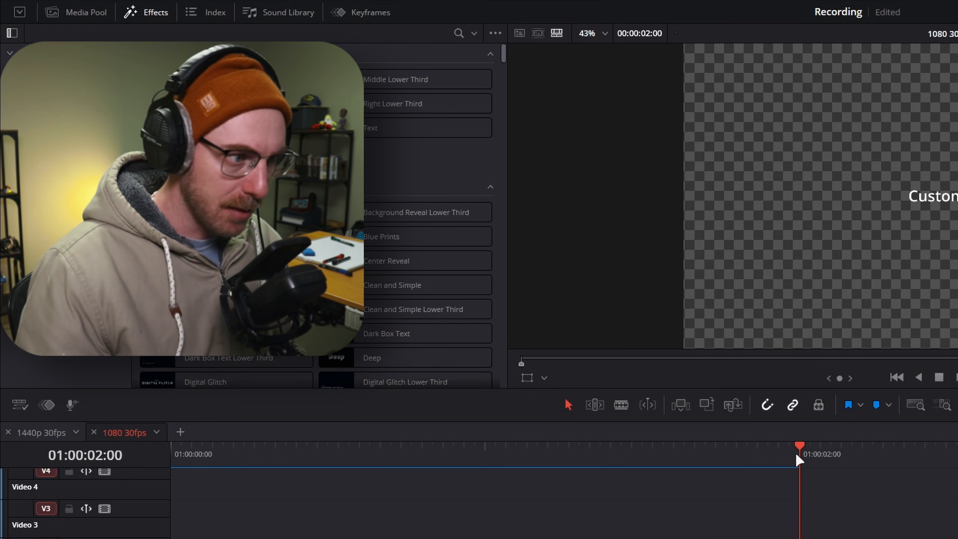
pyautogui.moveTo(795, 452); pyautogui.dragTo(431, 461)
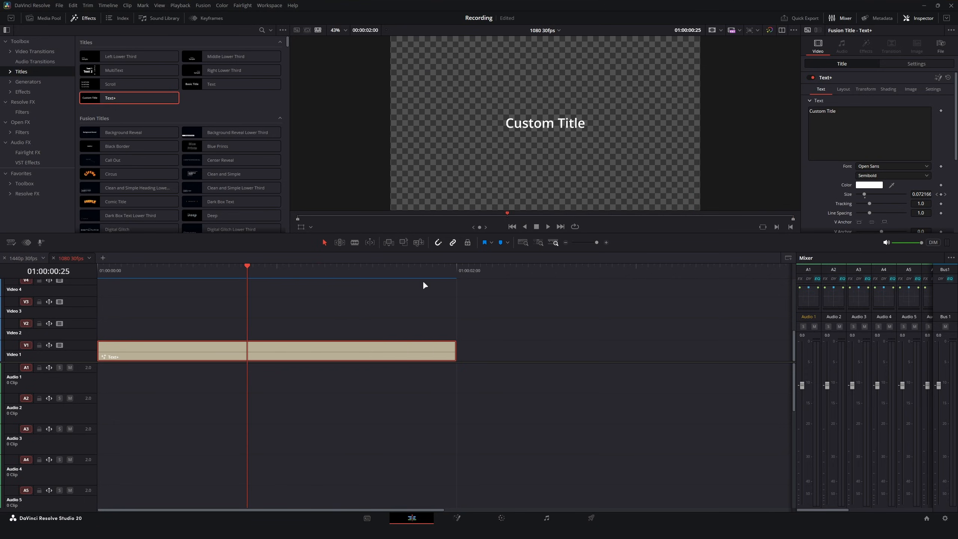
pyautogui.moveTo(921, 194); pyautogui.dragTo(951, 195)
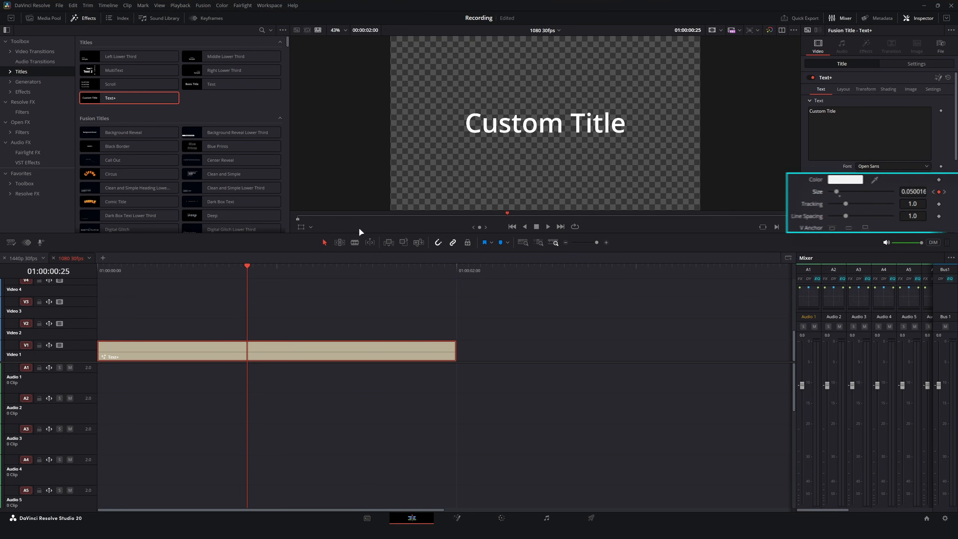
# - Go to the clip's end and step back and forth through the title's Size keyframes to check their values
pyautogui.moveTo(245, 267); pyautogui.dragTo(462, 356)
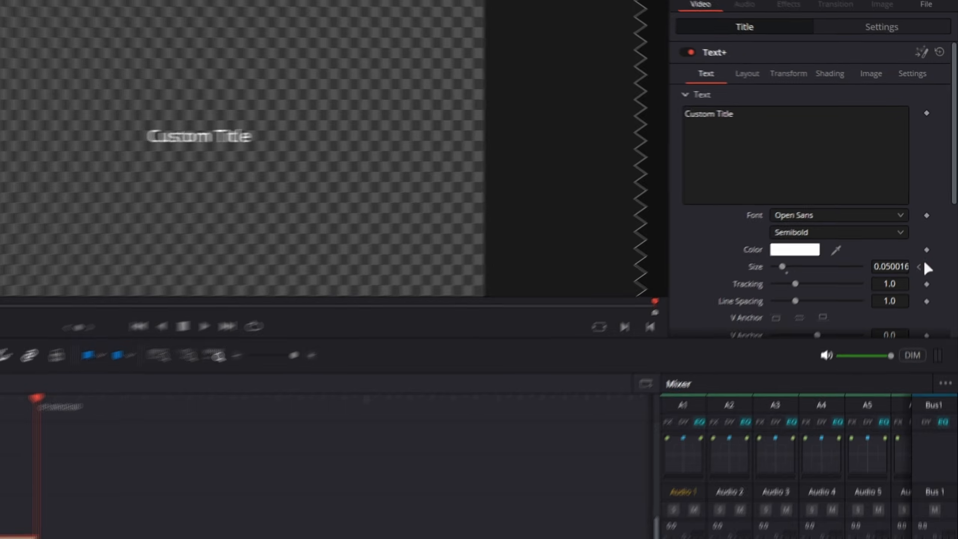
pyautogui.click(927, 267)
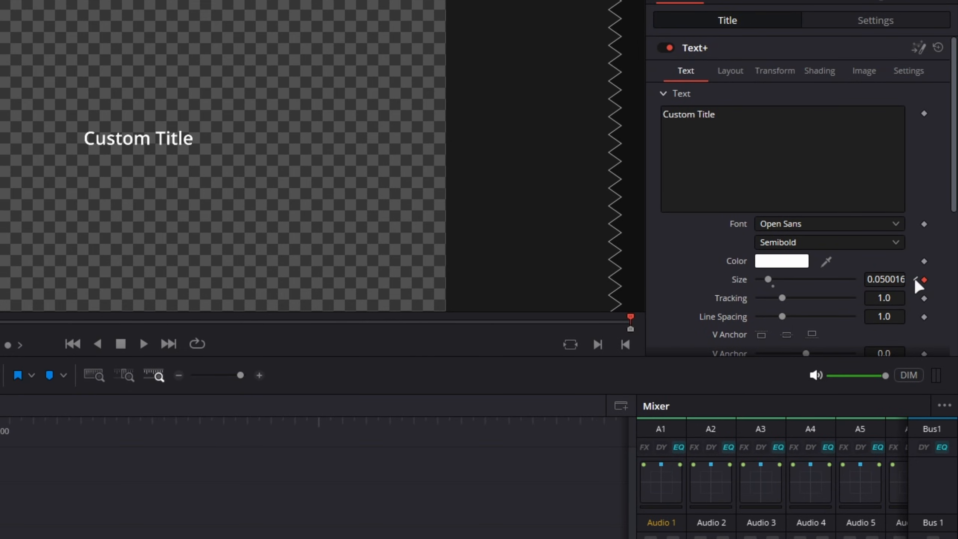
pyautogui.click(915, 279)
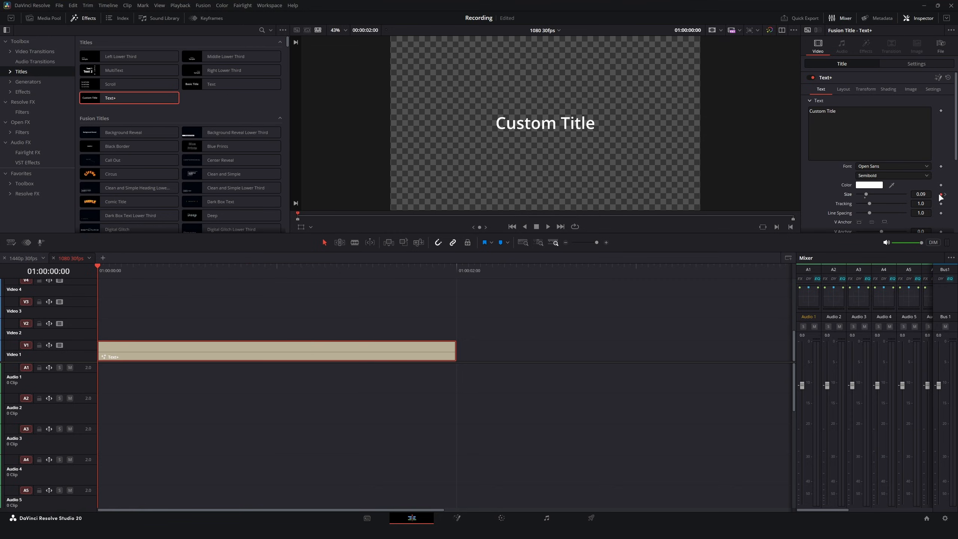
pyautogui.click(945, 195)
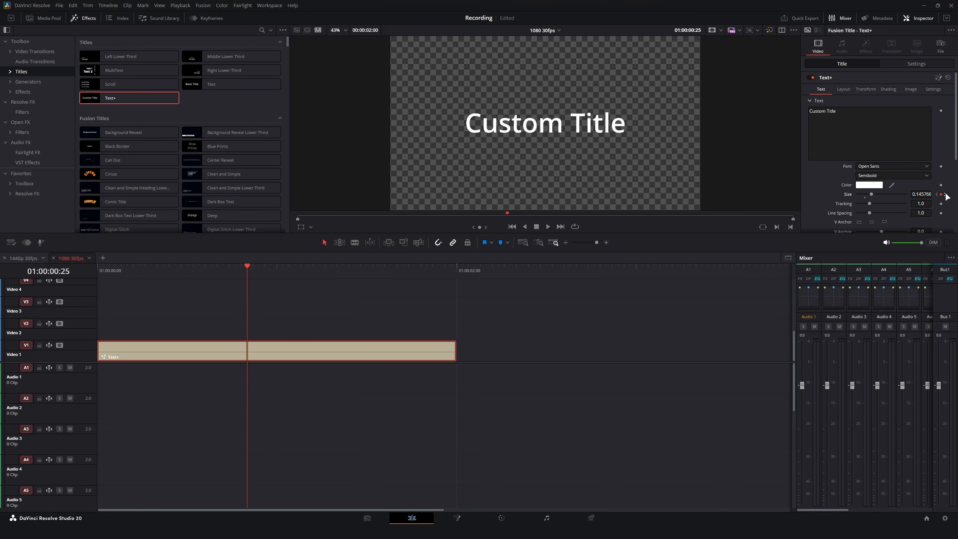
pyautogui.click(945, 195)
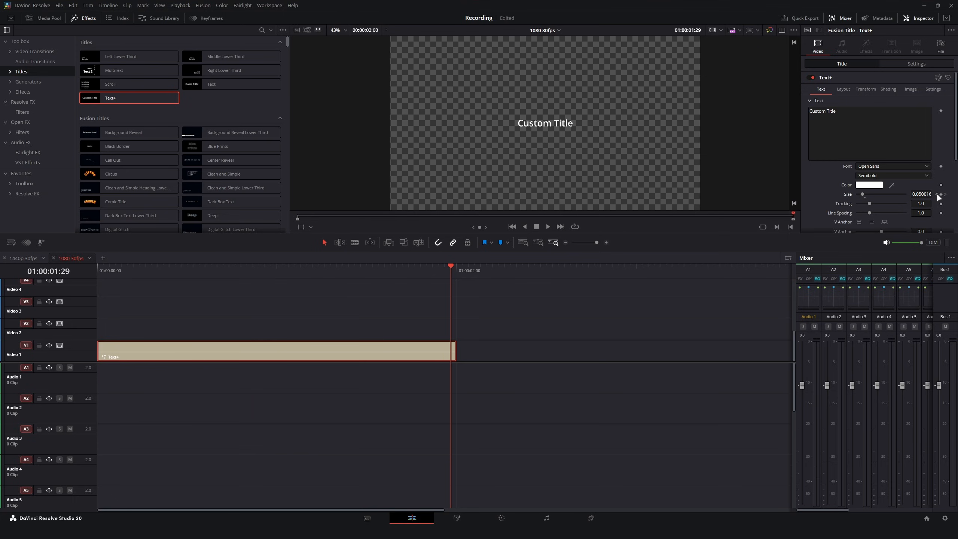
pyautogui.click(937, 194)
pyautogui.click(946, 195)
pyautogui.click(937, 194)
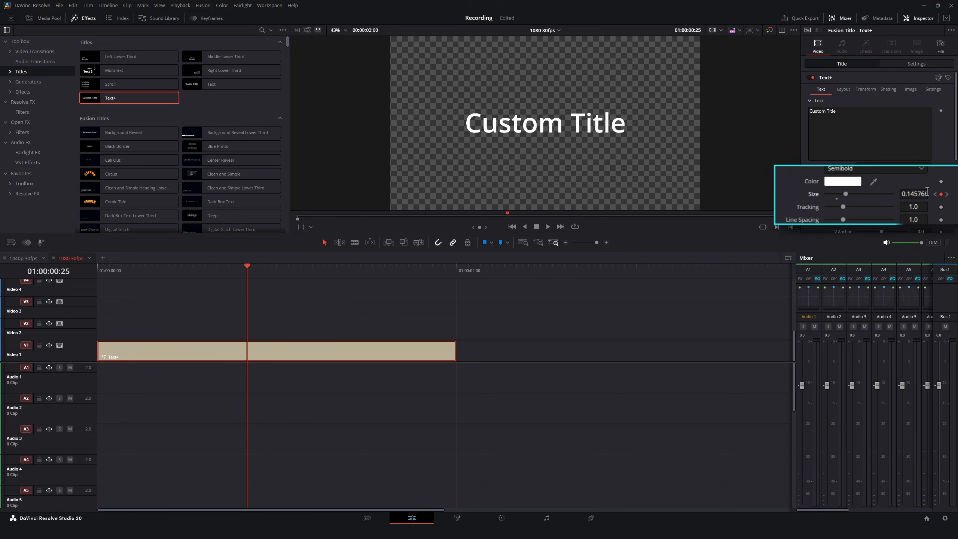
# - Delete the Size keyframe at 01:00:00:25 and reset the title's Size parameter
pyautogui.click(941, 194)
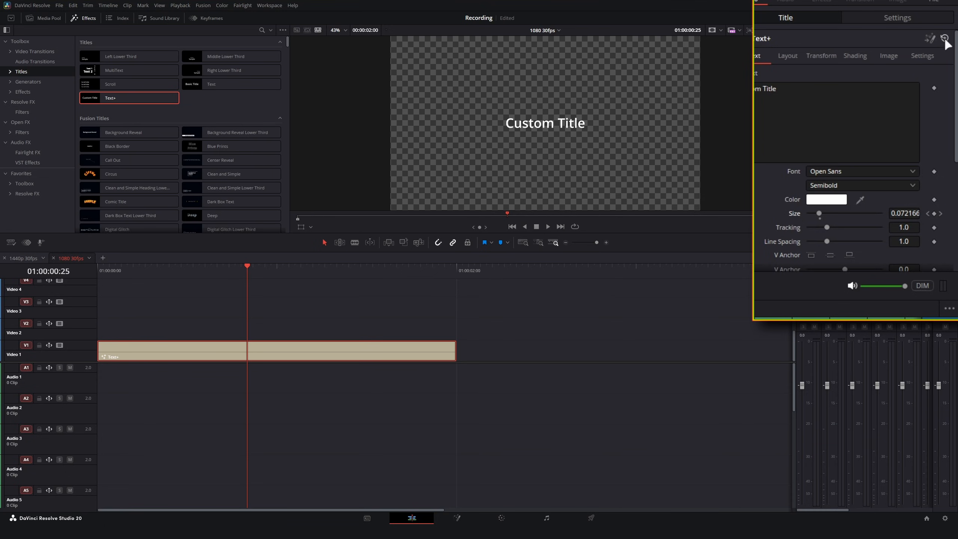
pyautogui.doubleClick(796, 213)
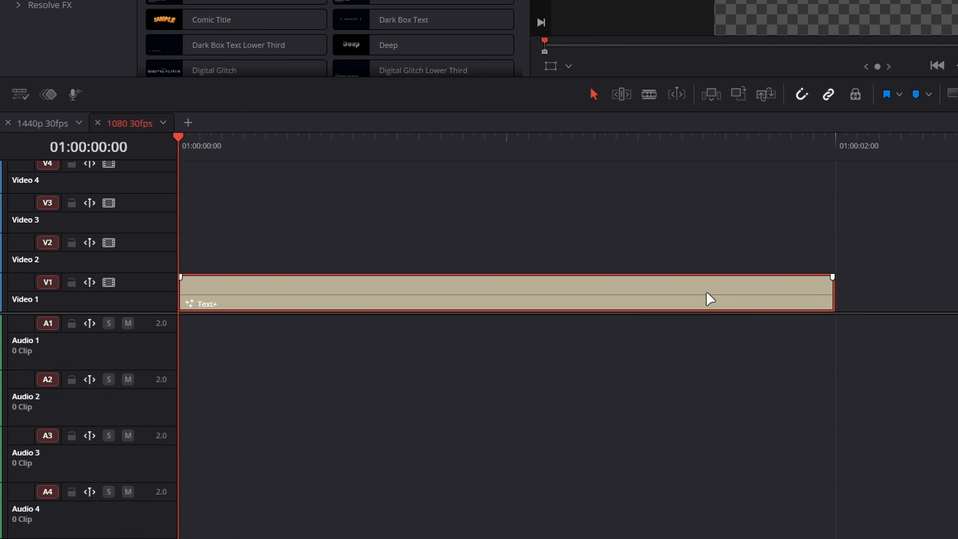
# - Add Size keyframes of 0.08 to the title at 01:00:00:03 and 01:00:00:06, advancing three frames each time
pyautogui.press('Right')
pyautogui.press('Right')
pyautogui.press('Right')
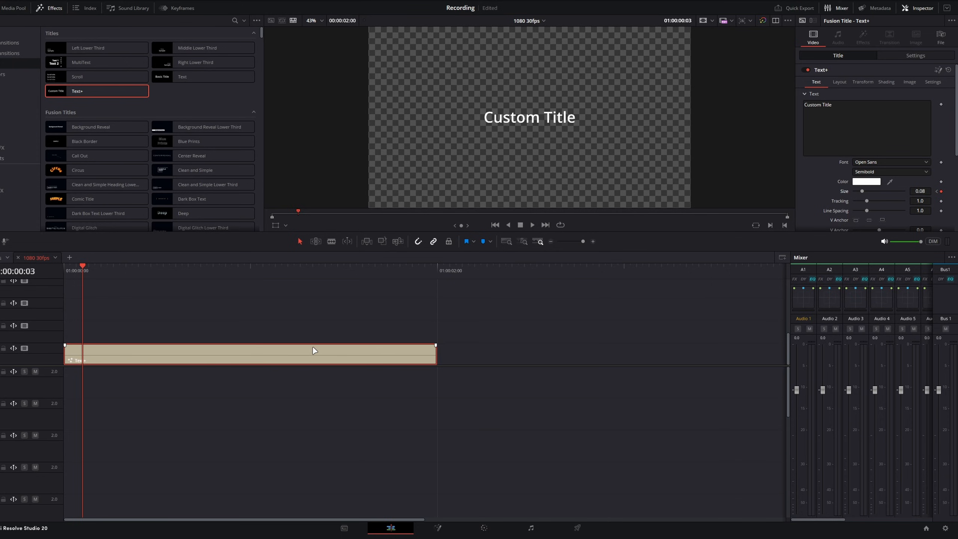
pyautogui.press('Right')
pyautogui.press('Right')
pyautogui.press('Right')
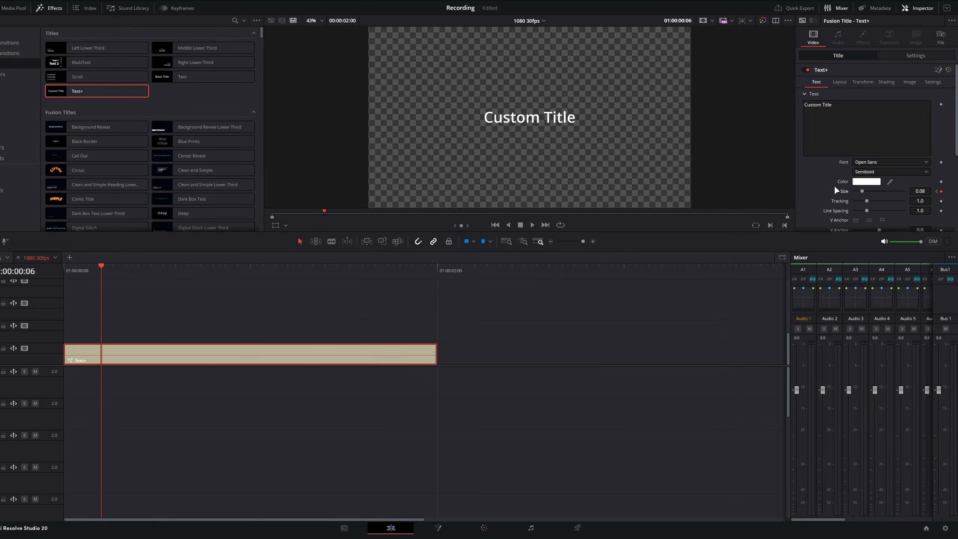
# - Return to the clip's first frame and set the Size keyframe there to 0.04
pyautogui.click(937, 191)
pyautogui.press('Home')
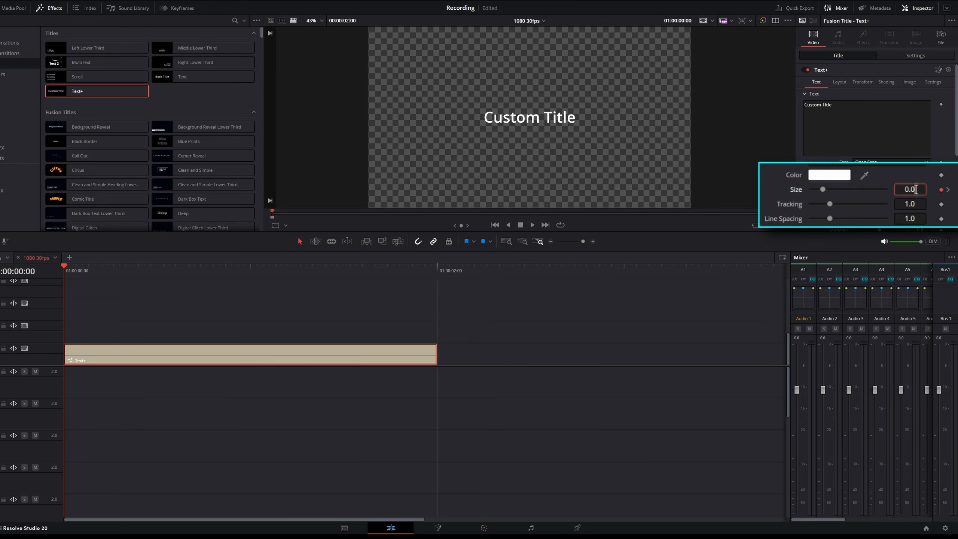
pyautogui.press('Tab')
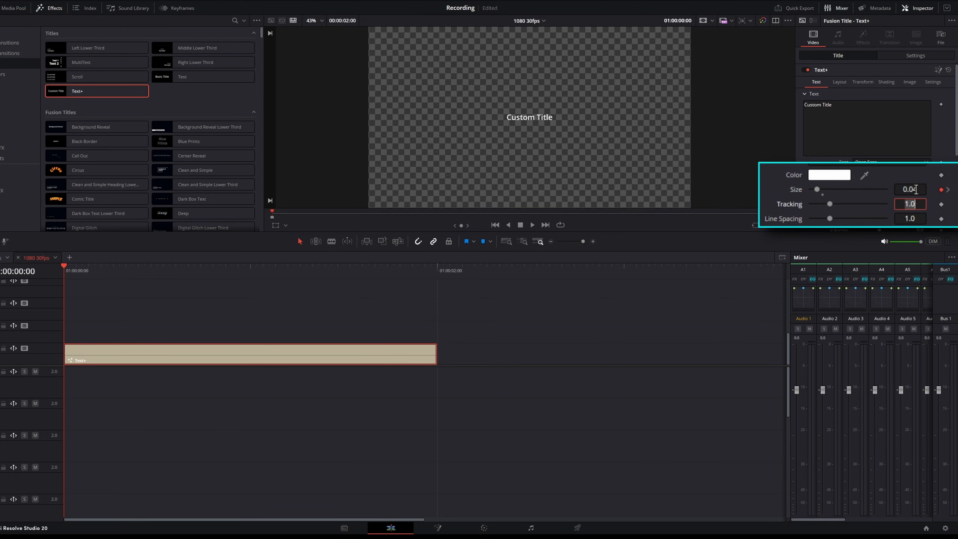
# - Set the title's Size to 0.1 at the middle keyframe, 01:00:00:03
pyautogui.click(948, 190)
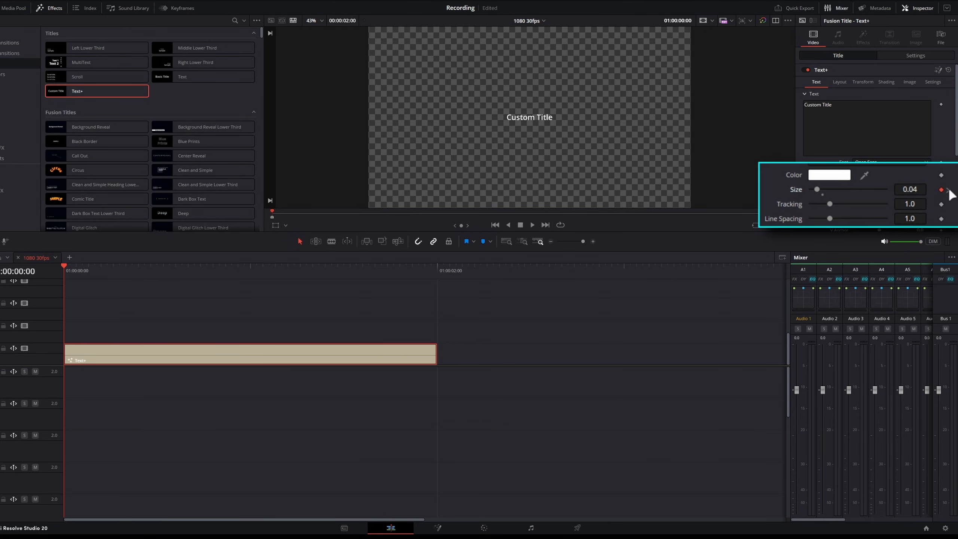
pyautogui.click(917, 189)
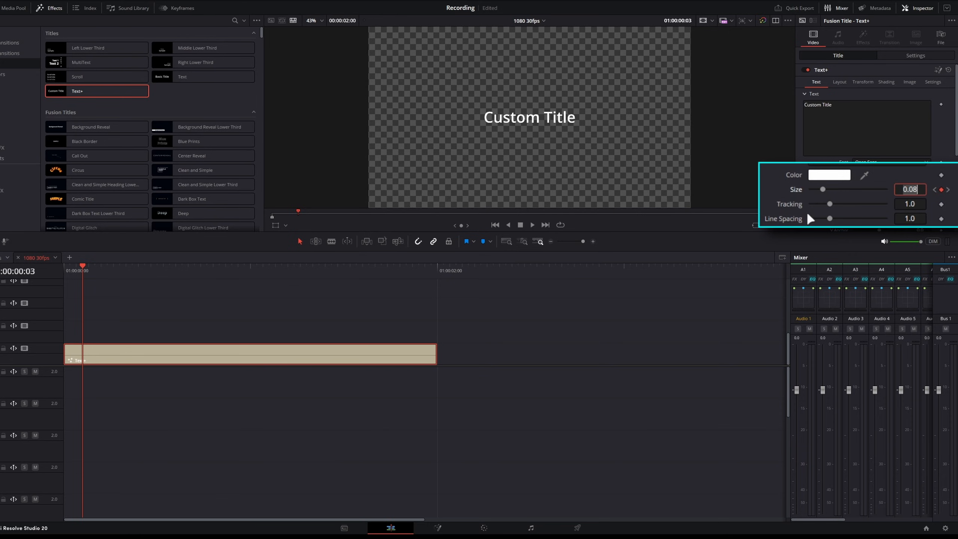
pyautogui.press('BackSpace')
pyautogui.write('0.1')
pyautogui.press('Return')
pyautogui.click(948, 190)
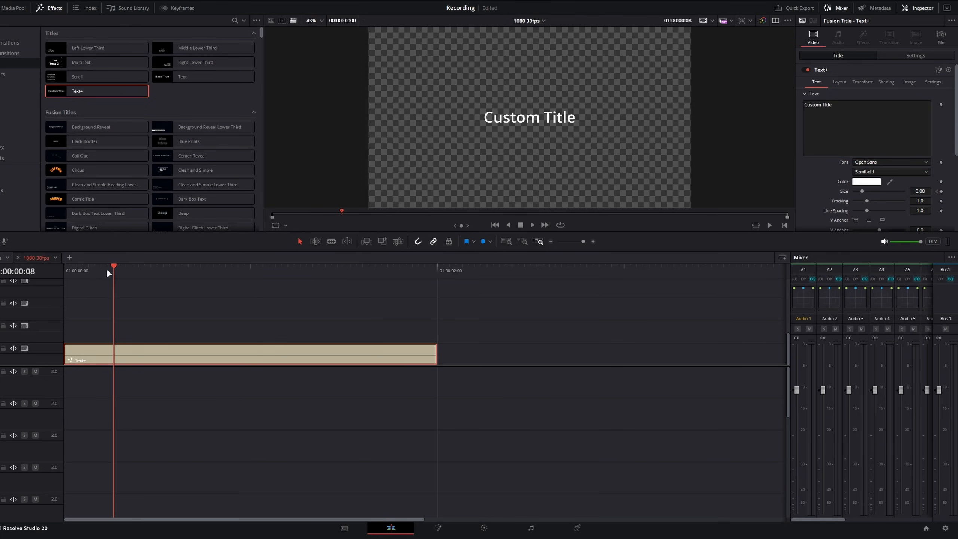
# - Play the title animation twice from the start of the timeline to judge the size pop
pyautogui.moveTo(107, 268); pyautogui.dragTo(65, 268)
pyautogui.click(170, 301)
pyautogui.press('space')
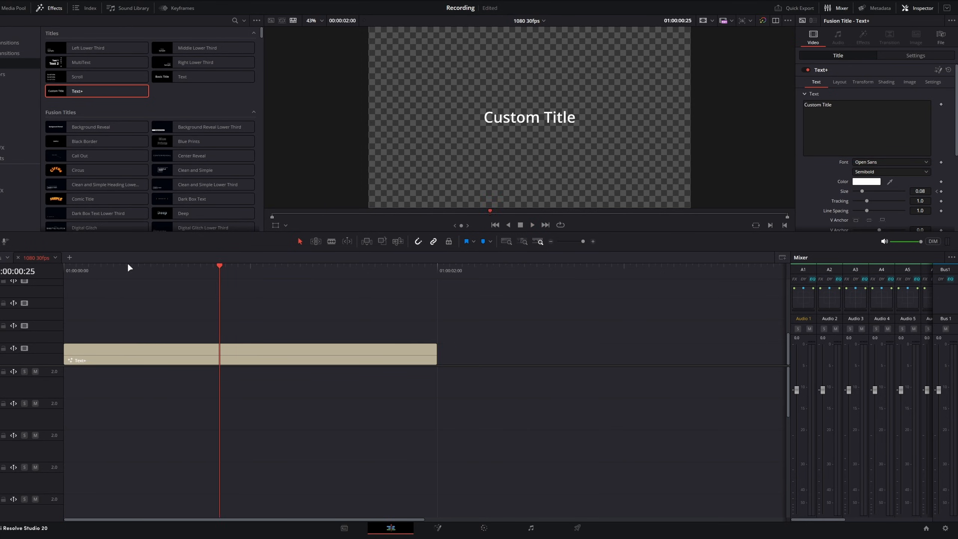
pyautogui.press('Home')
pyautogui.press('space')
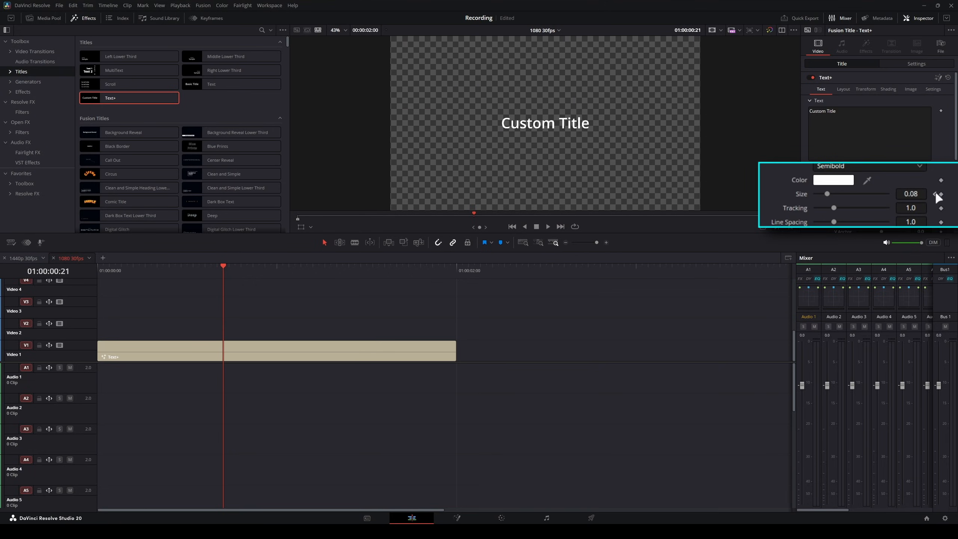
# - Set the title's Size to 0.09 at the 01:00:00:03 keyframe and play back the animation
pyautogui.click(934, 194)
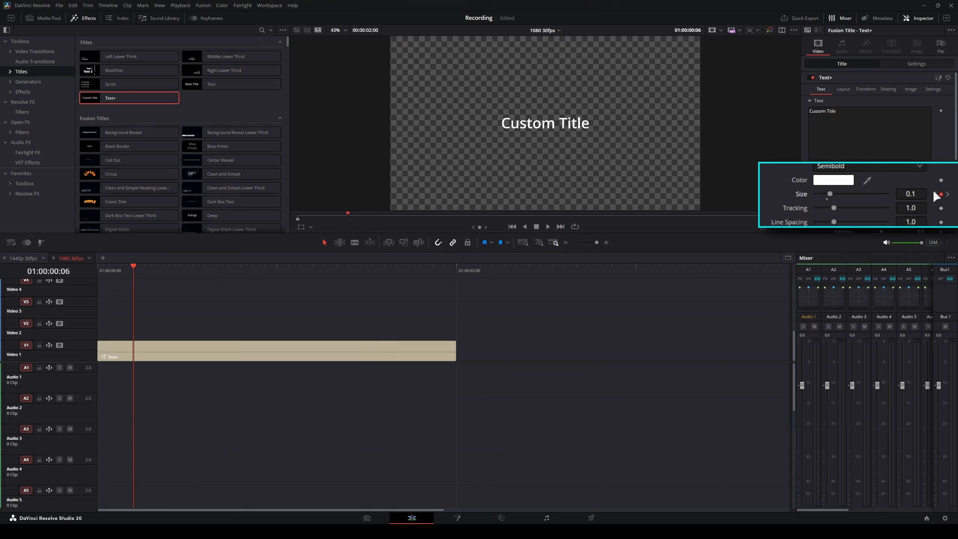
pyautogui.click(914, 194)
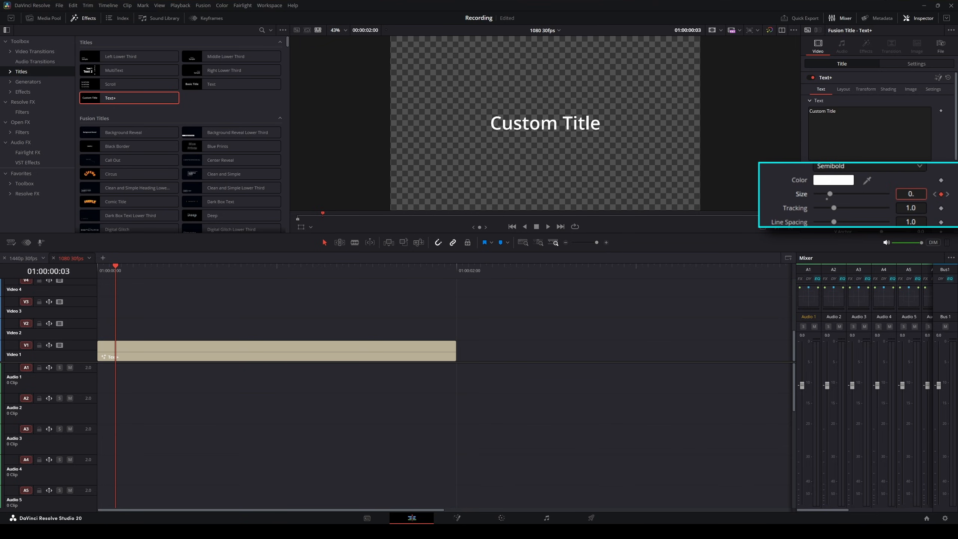
pyautogui.write('0.09')
pyautogui.press('Return')
pyautogui.press('space')
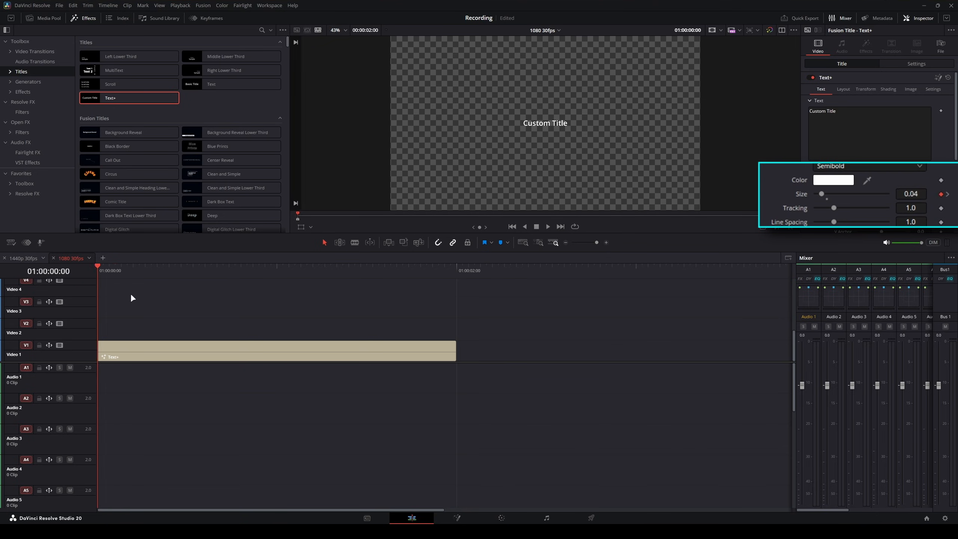
# - Set the title's Size to 0.07 at the keyframe on the clip's first frame
pyautogui.press('Home')
pyautogui.click(907, 192)
pyautogui.press('Tab')
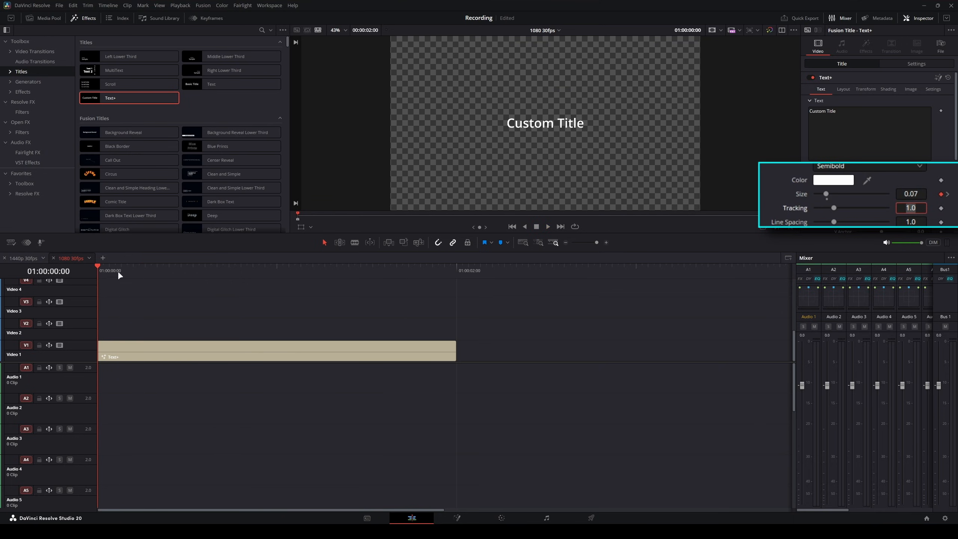
# - Play the refined title animation from the start and return to the first frame
pyautogui.moveTo(119, 271); pyautogui.dragTo(92, 273)
pyautogui.press('space')
pyautogui.press('space')
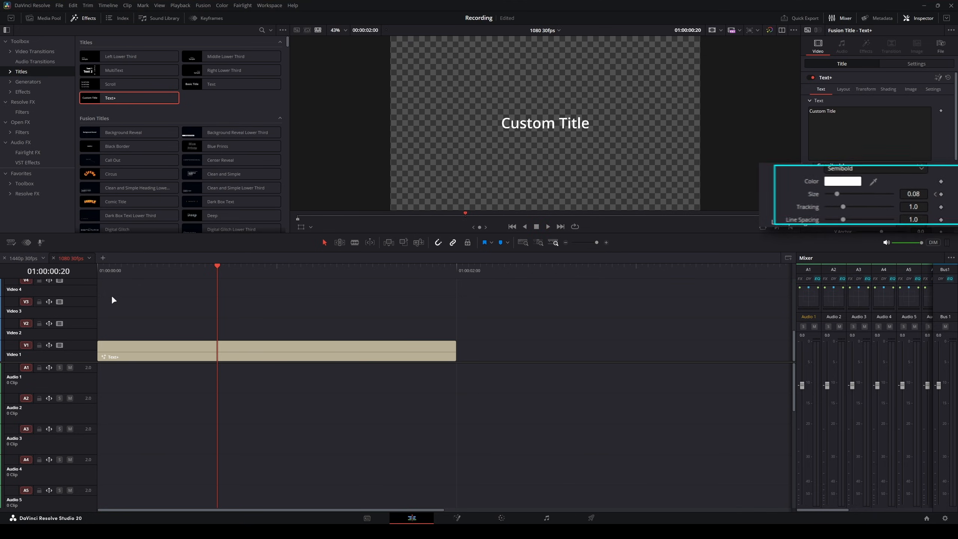
pyautogui.press('Home')
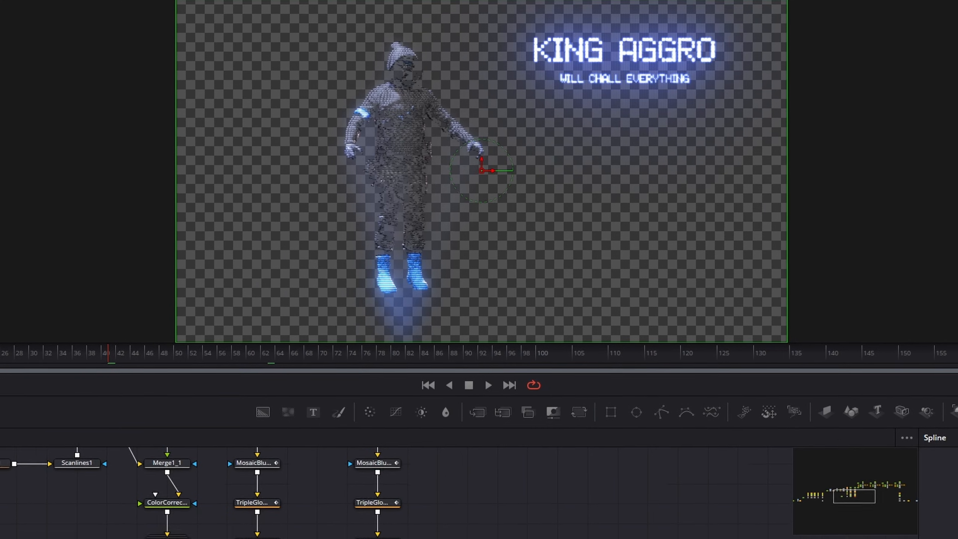
pyautogui.scroll(-6, 314, 531)
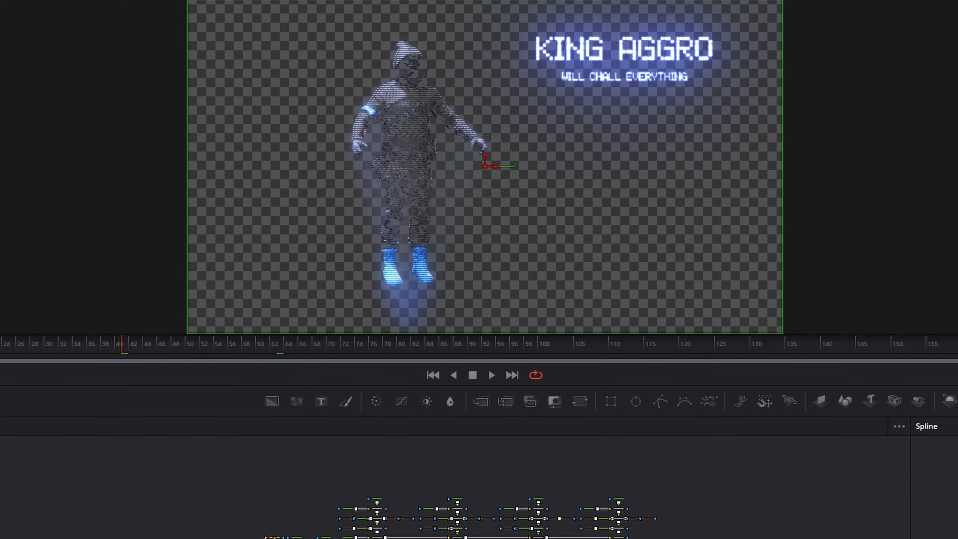
pyautogui.scroll(2, 642, 531)
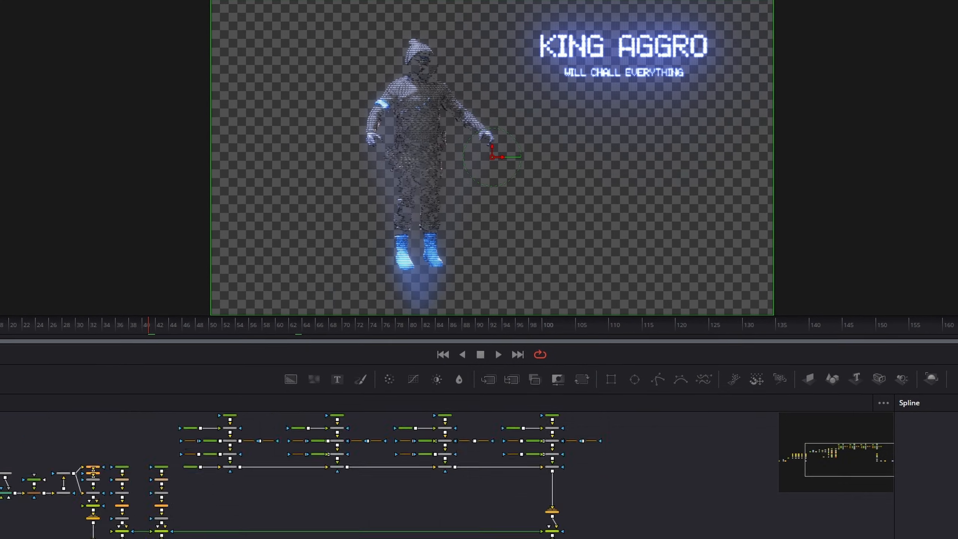
pyautogui.moveTo(350, 533); pyautogui.dragTo(490, 538)
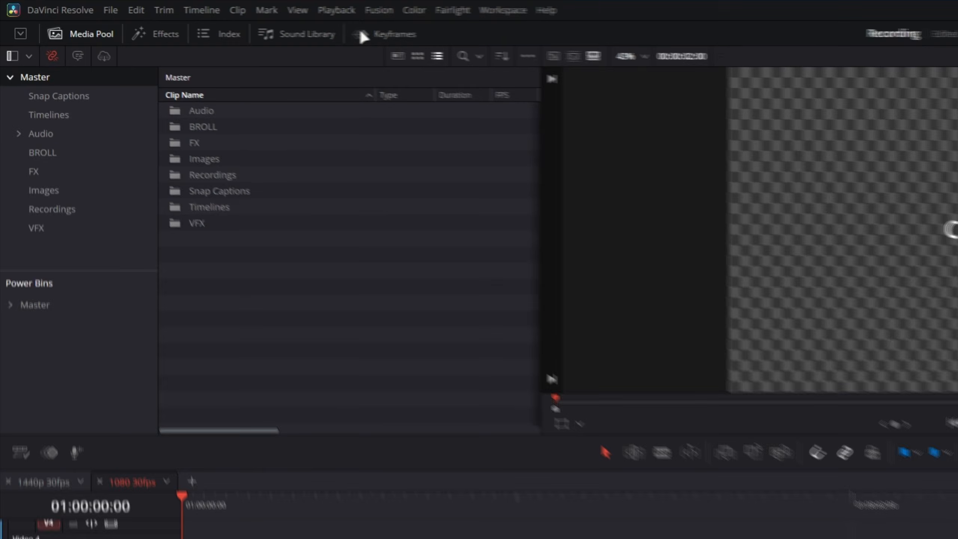
pyautogui.click(204, 17)
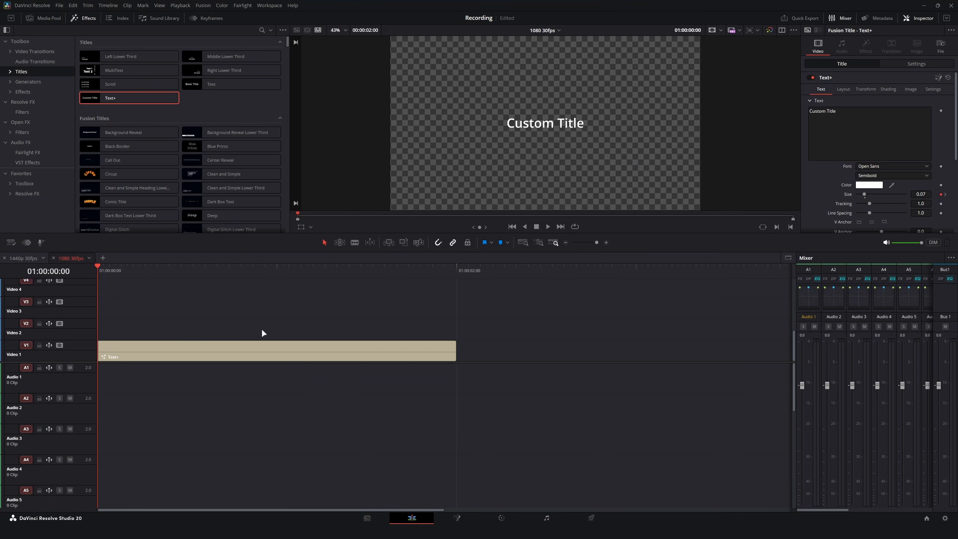
# - Select the Text+ clip on Video 1, place the playhead over it at 01:00:01:04 and open the clip in the Fusion page
pyautogui.click(218, 356)
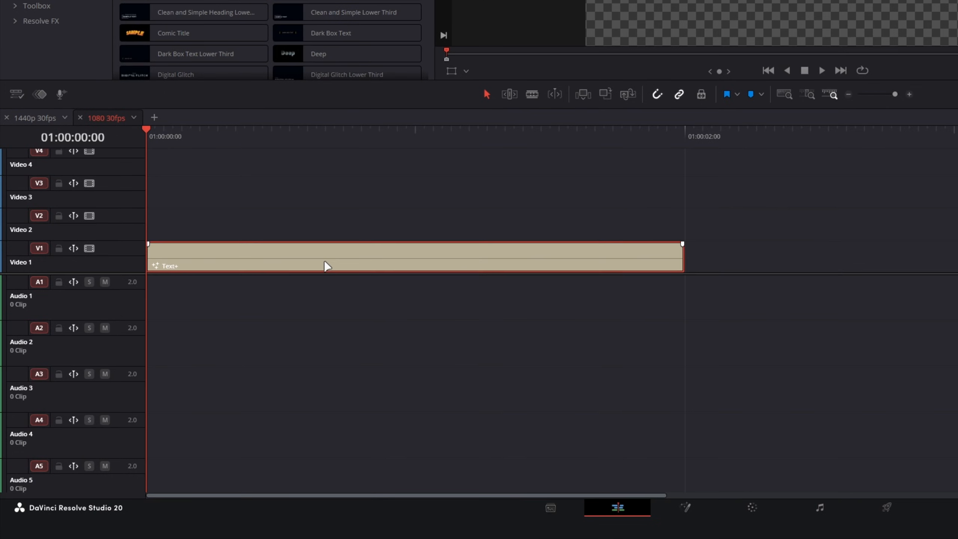
pyautogui.moveTo(147, 130); pyautogui.dragTo(451, 159)
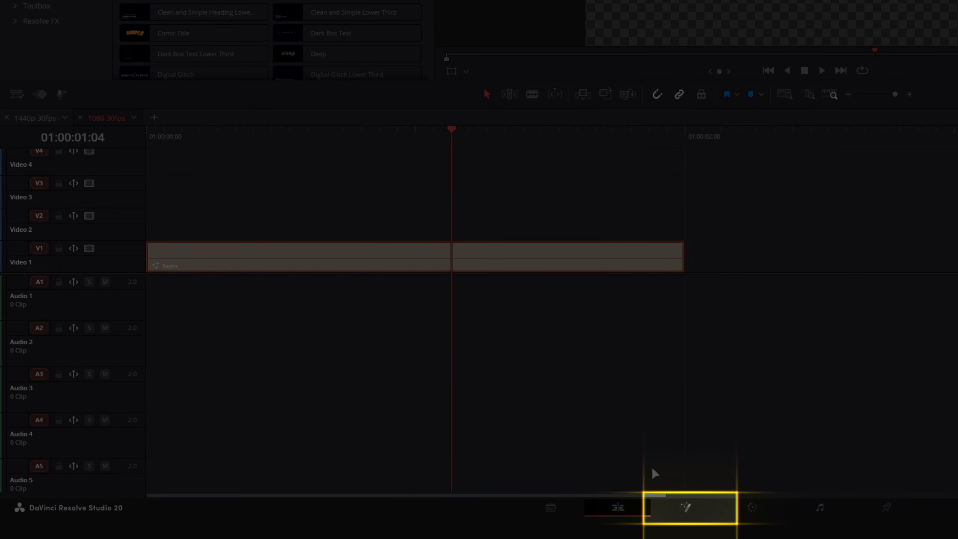
pyautogui.rightClick(516, 253)
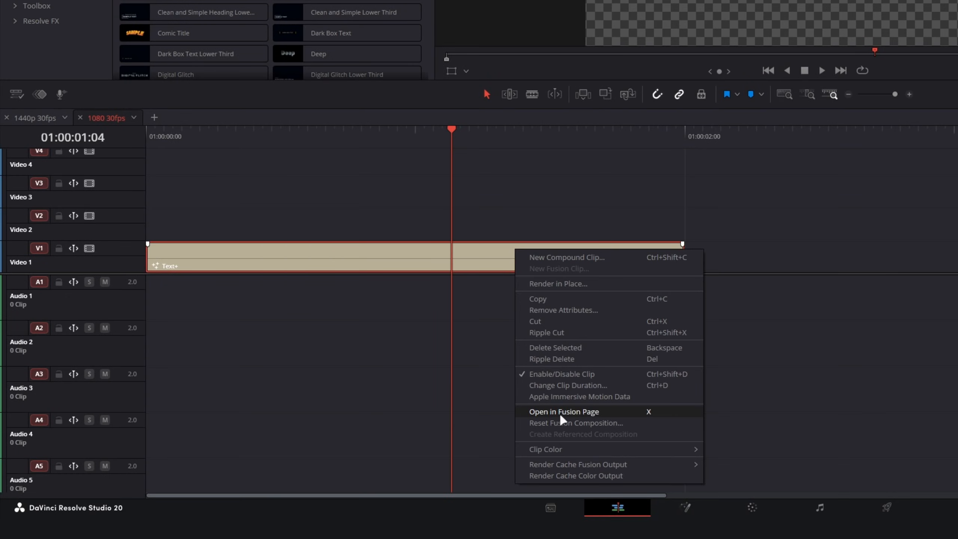
pyautogui.click(662, 415)
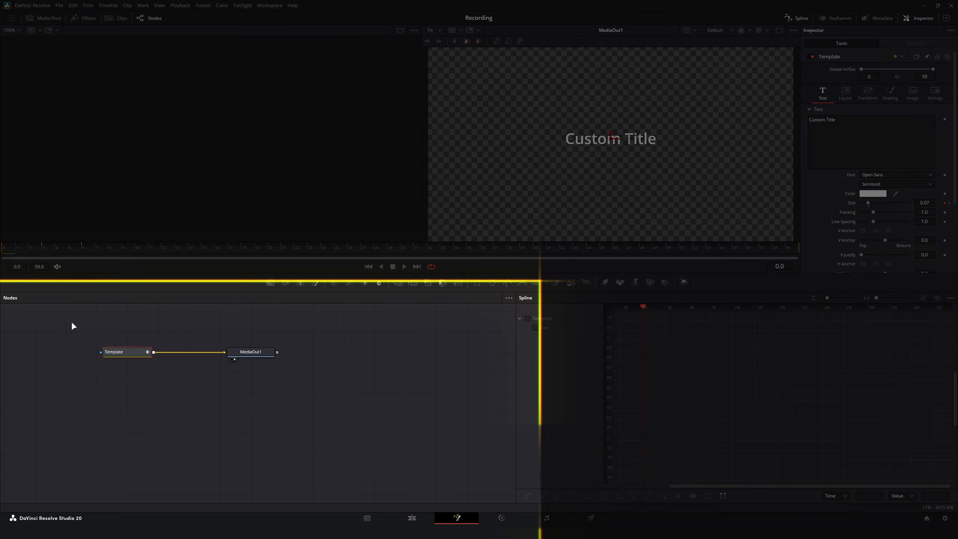
# - Move the Template node farther away from the MediaOut1 node in the node graph
pyautogui.moveTo(73, 326); pyautogui.dragTo(223, 344)
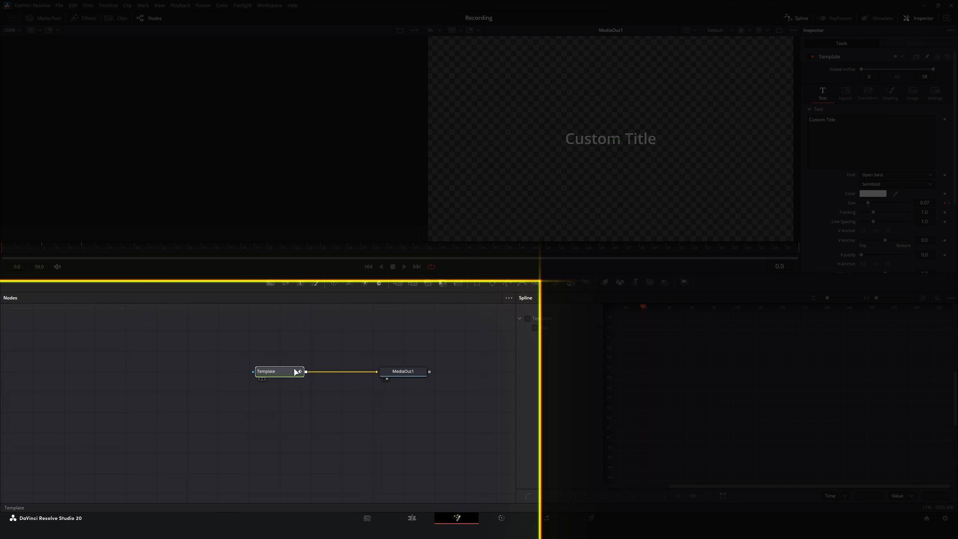
pyautogui.moveTo(283, 375); pyautogui.dragTo(163, 376)
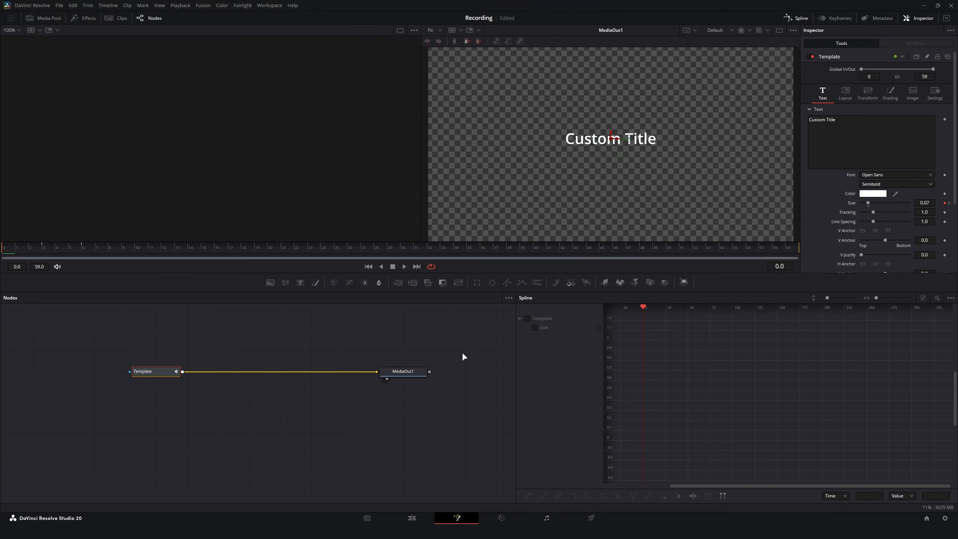
# - Examine the node flow by selecting the Template and MediaOut1 nodes in turn
pyautogui.moveTo(225, 326); pyautogui.dragTo(551, 471)
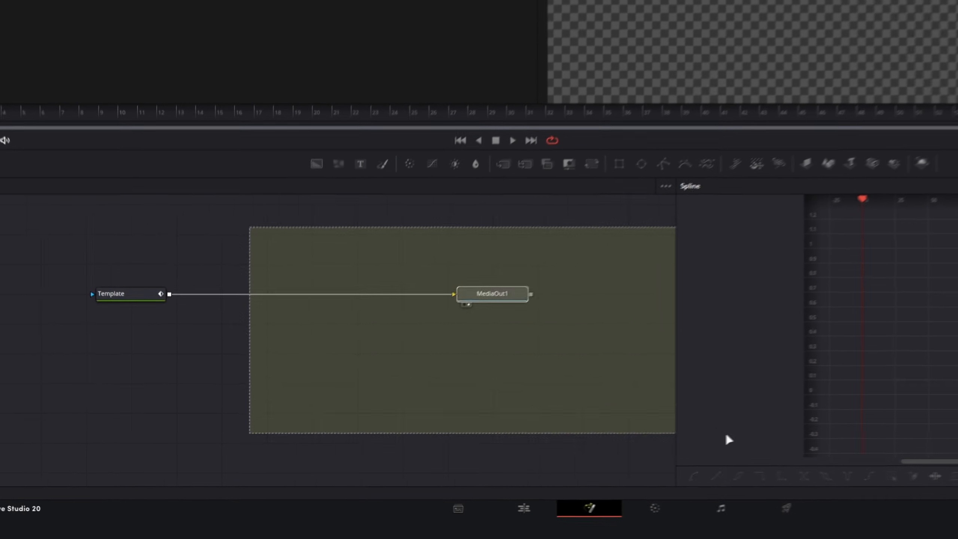
pyautogui.moveTo(729, 439); pyautogui.dragTo(729, 440)
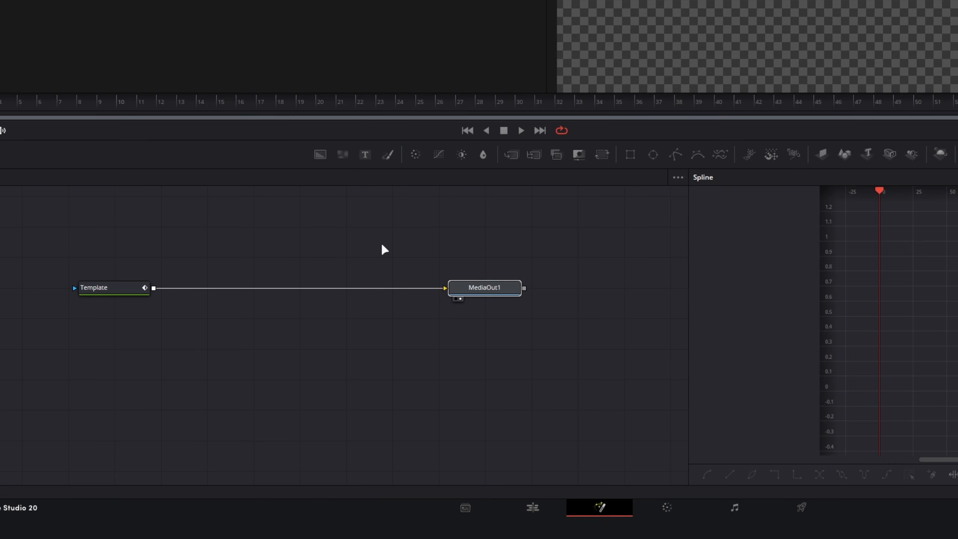
pyautogui.click(102, 288)
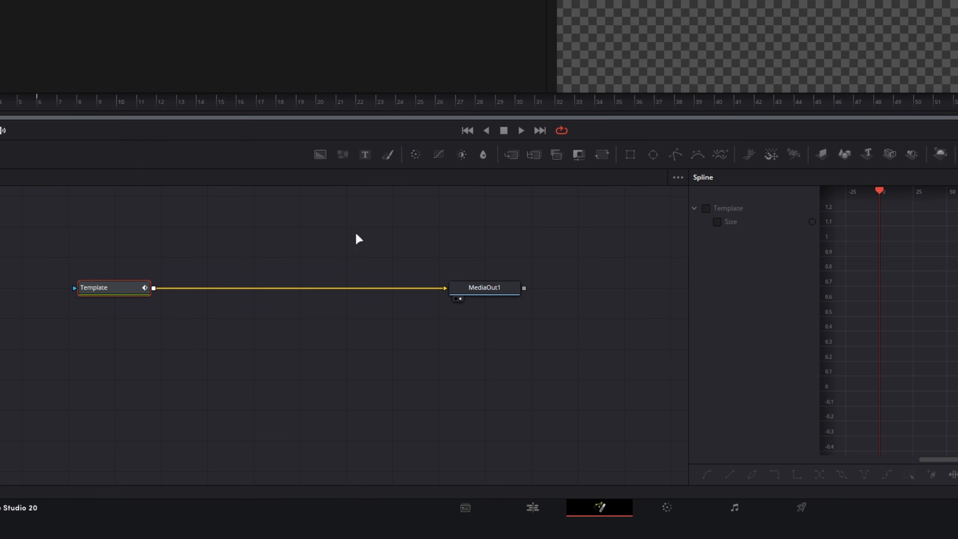
pyautogui.moveTo(418, 231); pyautogui.dragTo(545, 318)
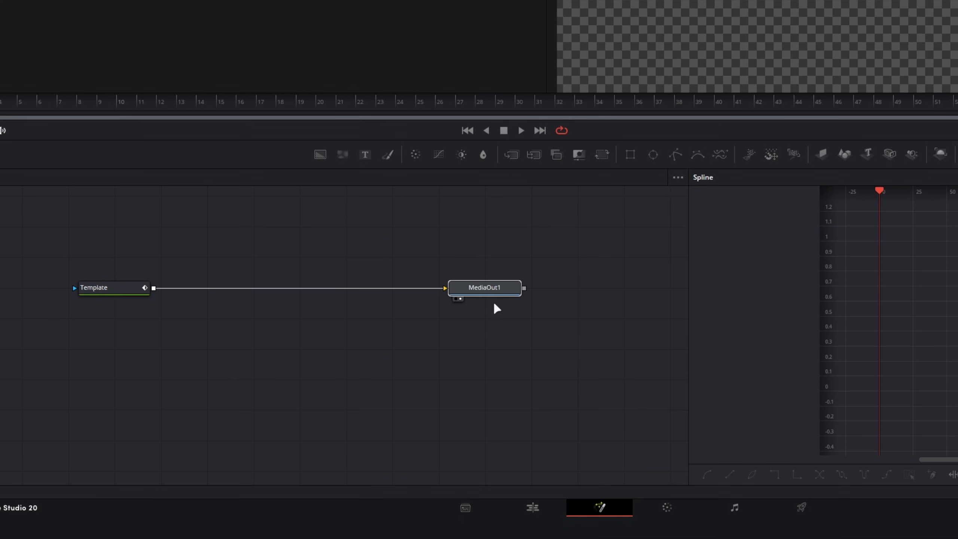
pyautogui.click(185, 219)
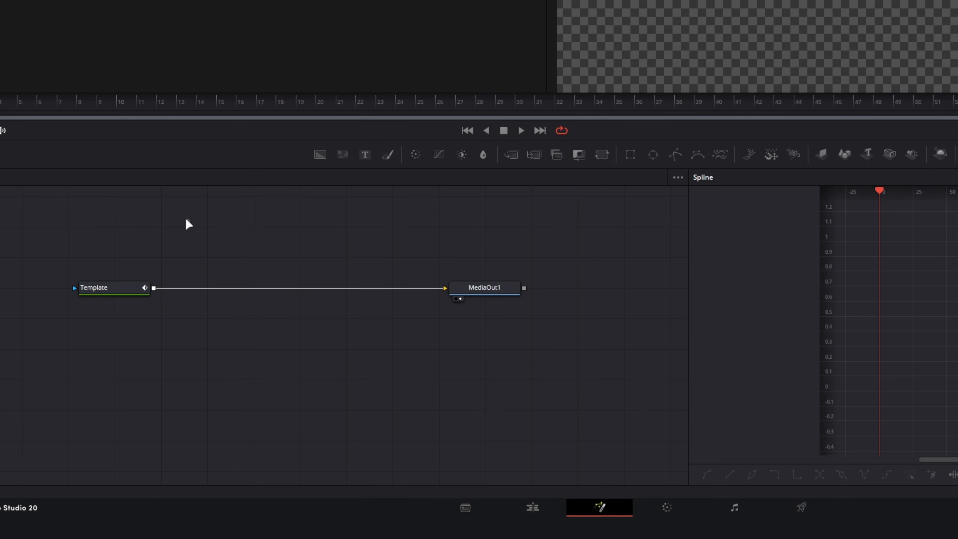
pyautogui.moveTo(187, 221); pyautogui.dragTo(478, 414)
pyautogui.moveTo(69, 243); pyautogui.dragTo(220, 383)
pyautogui.moveTo(421, 221); pyautogui.dragTo(626, 412)
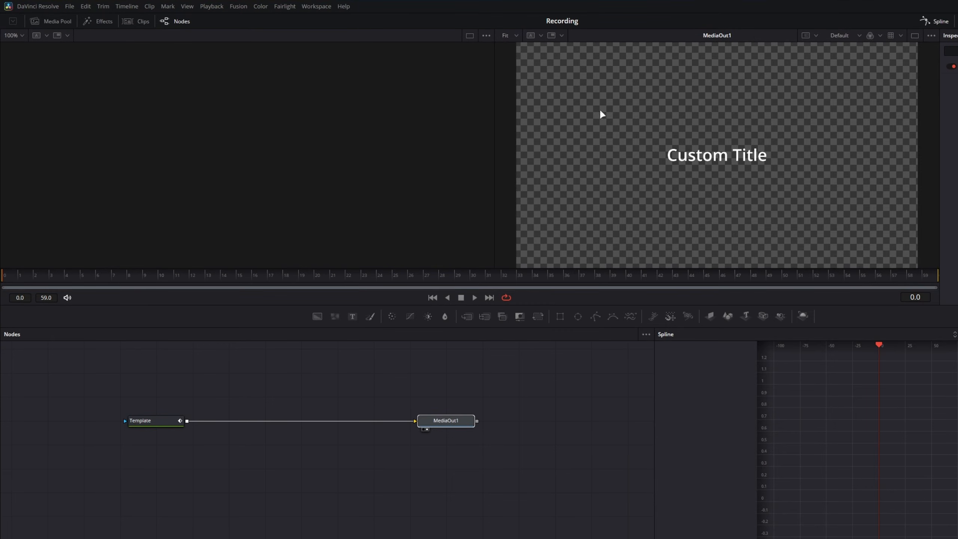
# - Switch to a single, slightly taller viewer and select the Template node
pyautogui.click(914, 36)
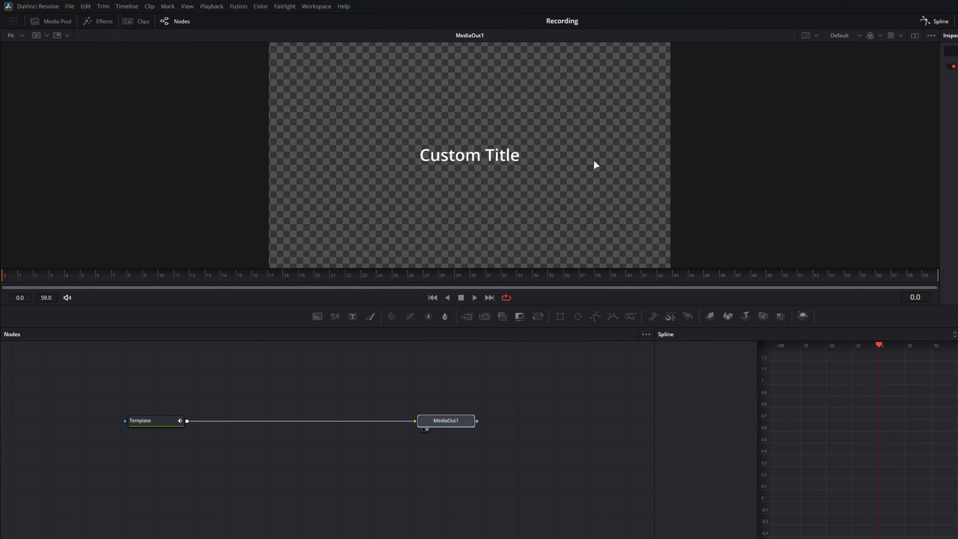
pyautogui.moveTo(506, 306); pyautogui.dragTo(527, 329)
pyautogui.moveTo(137, 406)
pyautogui.mouseDown()
pyautogui.moveTo(346, 537)
pyautogui.moveTo(331, 519)
pyautogui.mouseUp()
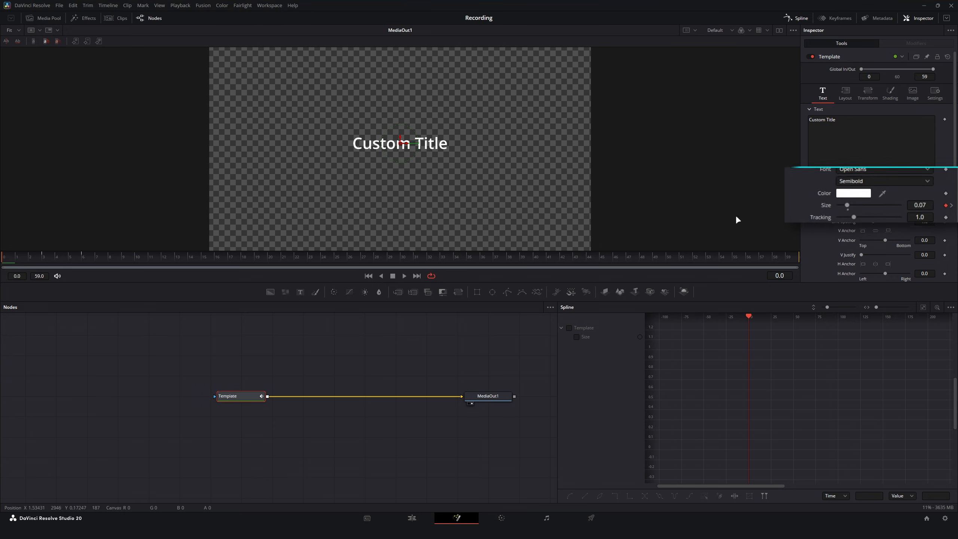
# - Scrub the playhead across the title's Size keyframes and return to frame 0
pyautogui.click(92, 261)
pyautogui.moveTo(132, 266); pyautogui.dragTo(1, 265)
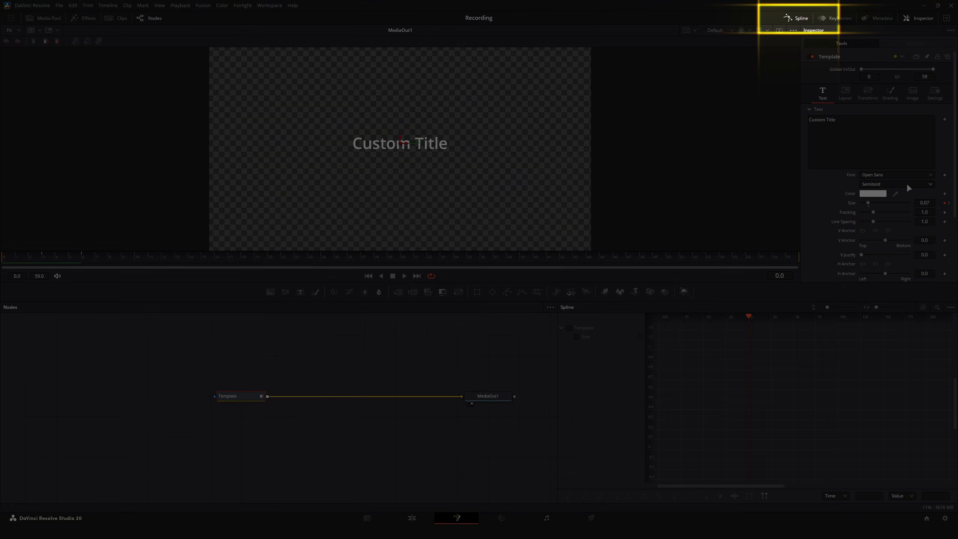
# - Display the Template node's Size curve in the Spline editor and fit it to the view
pyautogui.click(795, 18)
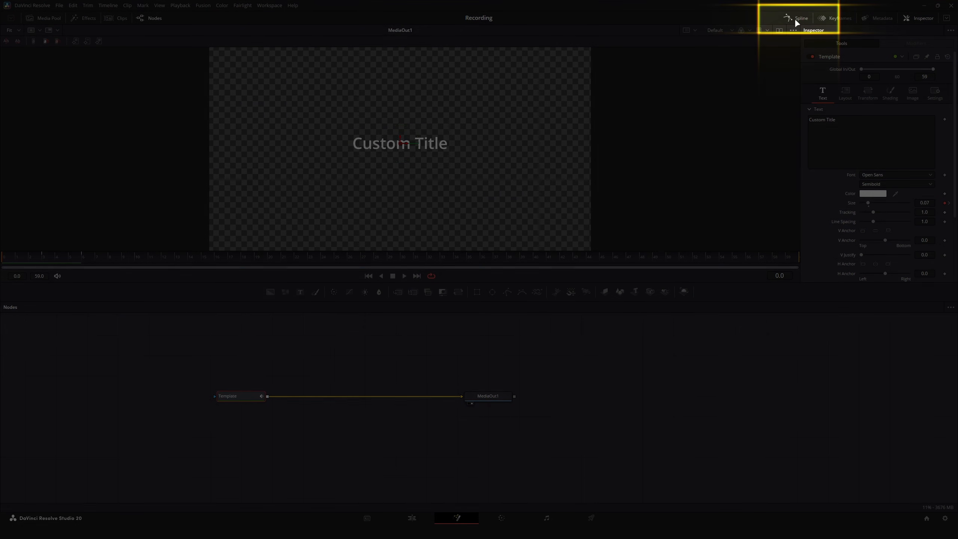
pyautogui.moveTo(496, 369); pyautogui.dragTo(553, 366)
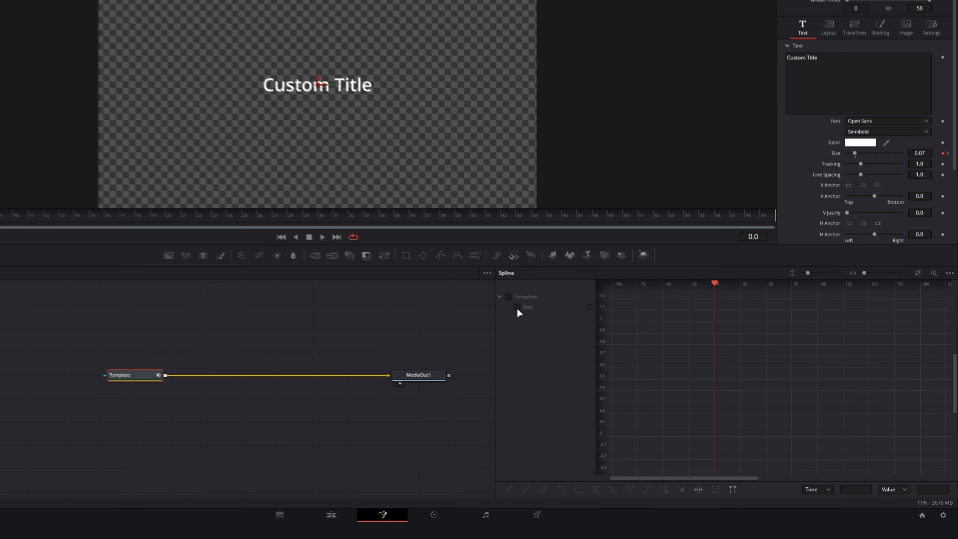
pyautogui.click(556, 327)
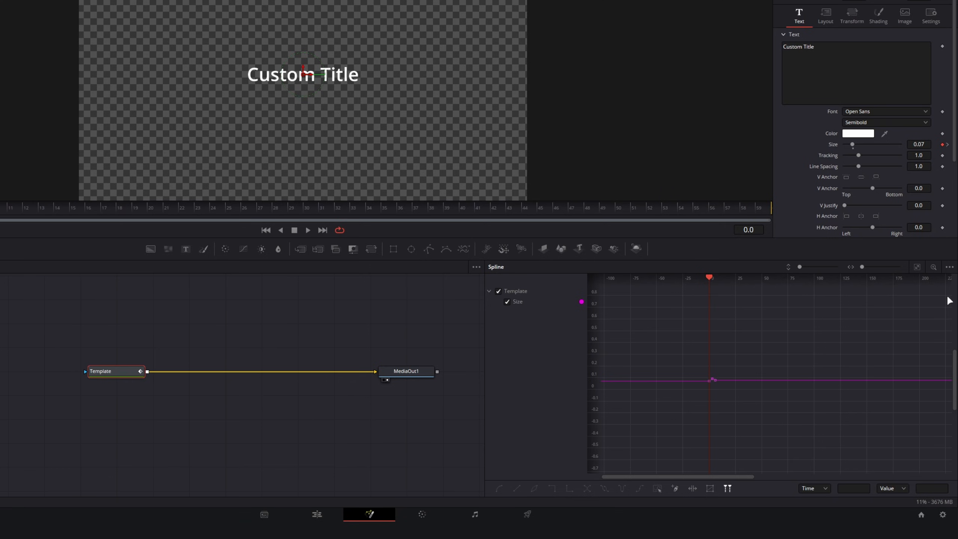
pyautogui.click(949, 268)
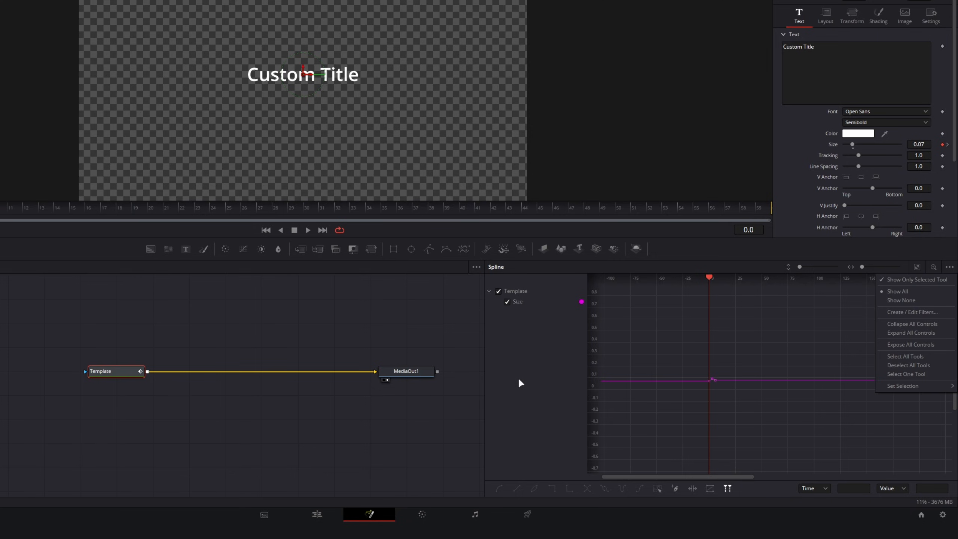
pyautogui.click(845, 265)
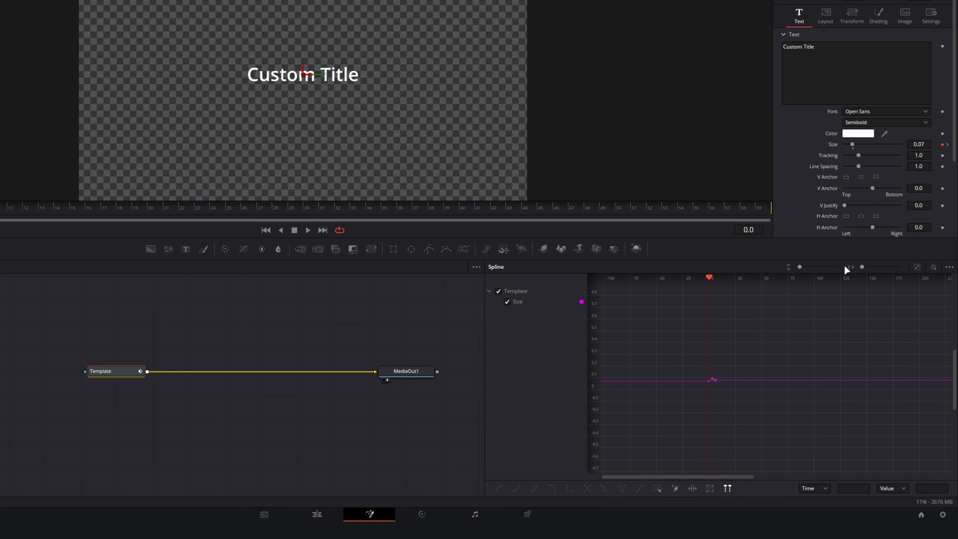
pyautogui.click(917, 266)
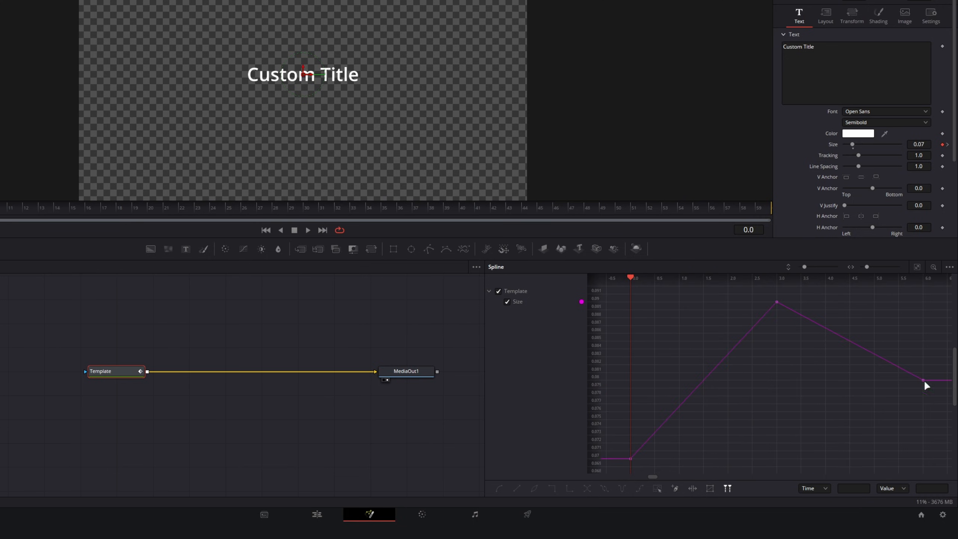
# - Examine the Size curve's keyframes and straight segments by selecting and deselecting them
pyautogui.moveTo(936, 403); pyautogui.dragTo(667, 295)
pyautogui.moveTo(937, 438); pyautogui.dragTo(681, 295)
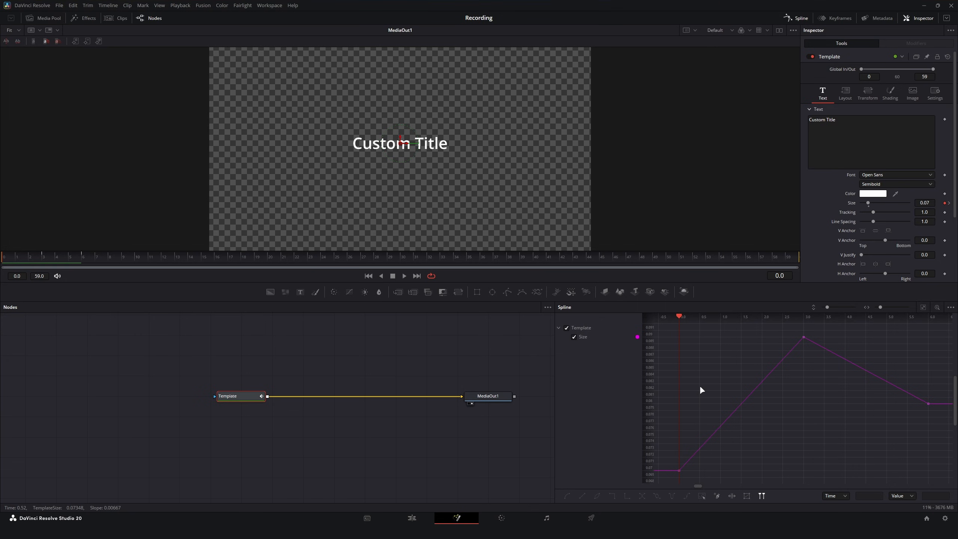
pyautogui.moveTo(821, 327); pyautogui.dragTo(675, 479)
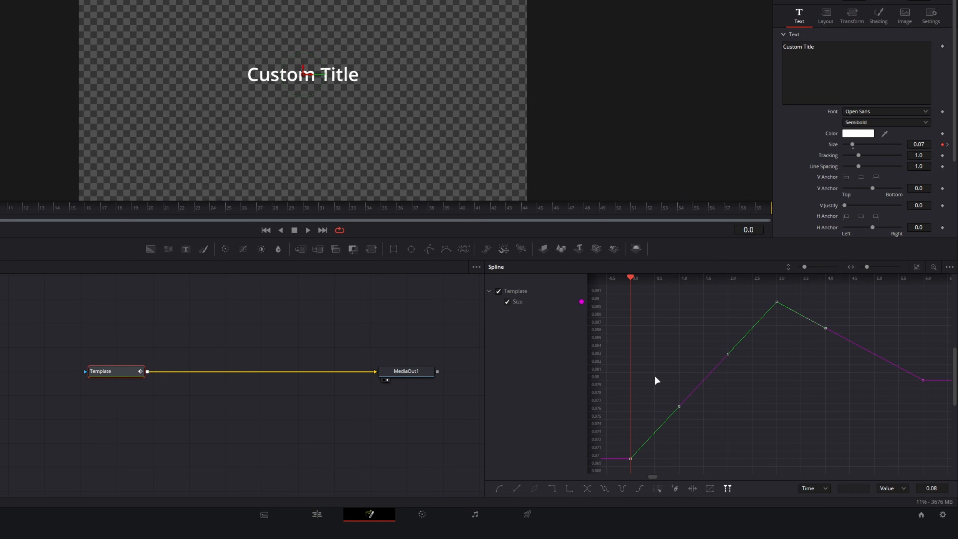
pyautogui.click(697, 452)
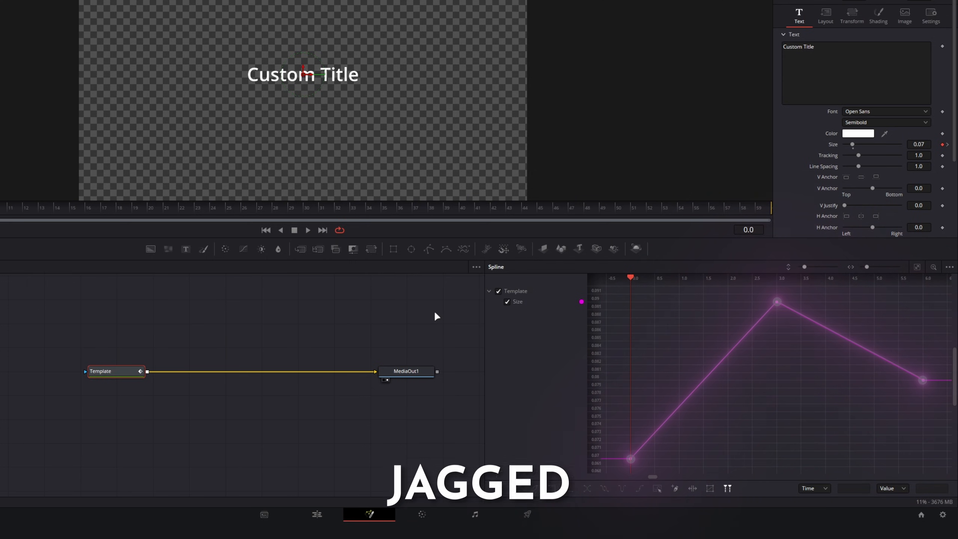
# - Enlarge the Spline editor in height and width and recentre the node graph beside it
pyautogui.moveTo(471, 237); pyautogui.dragTo(471, 199)
pyautogui.moveTo(487, 241); pyautogui.dragTo(452, 241)
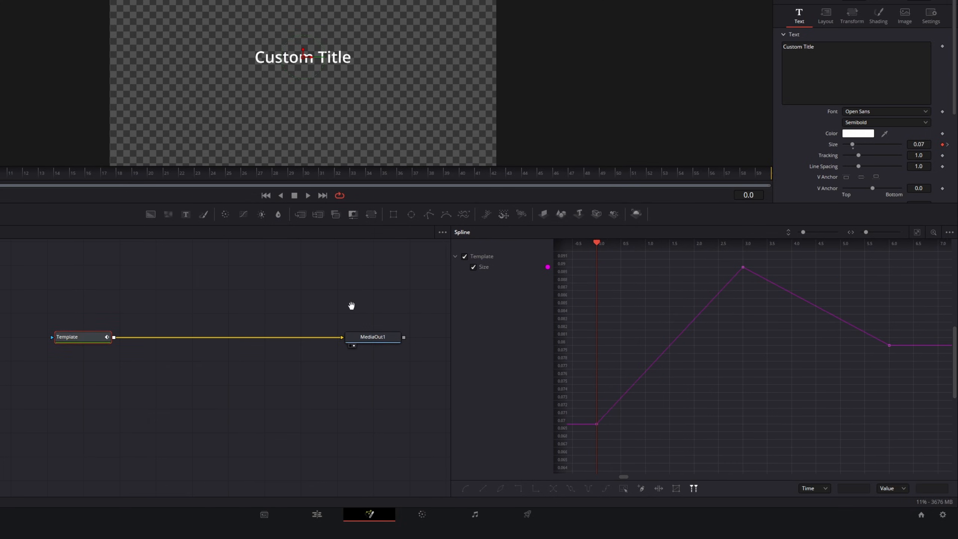
pyautogui.moveTo(351, 305); pyautogui.dragTo(316, 313)
# - Flatten all keyframes of the Size curve, select the peak keyframe at frame 3 and play the animation
pyautogui.moveTo(925, 251); pyautogui.dragTo(571, 459)
pyautogui.click(763, 357)
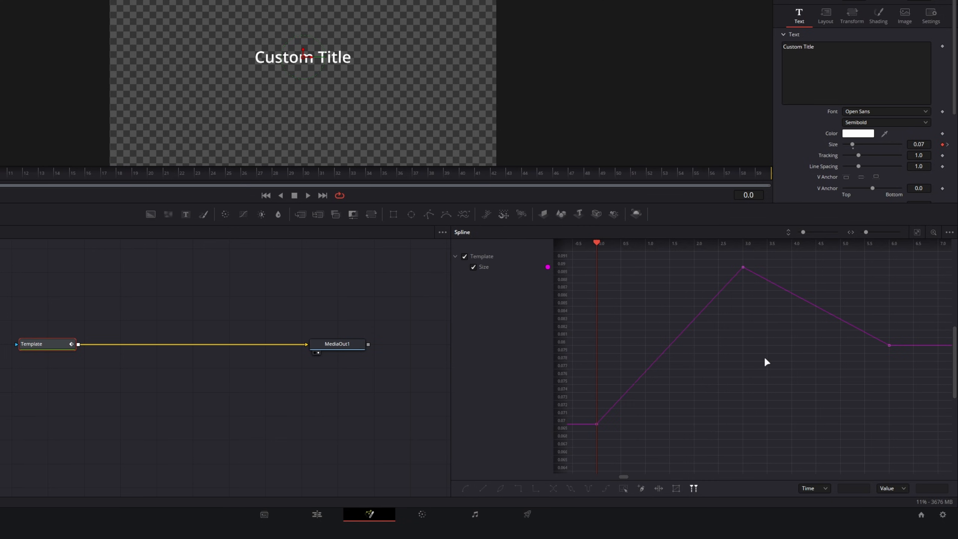
pyautogui.hotkey('ctrl', 'a')
pyautogui.press('f')
pyautogui.moveTo(663, 259); pyautogui.dragTo(899, 291)
pyautogui.press('space')
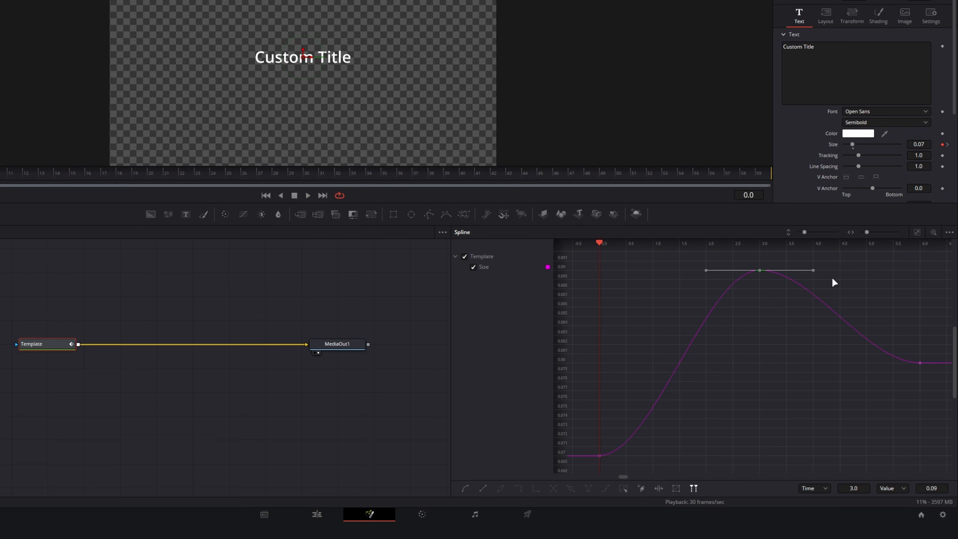
# - Apply Smooth interpolation to all keyframes of the title's Size curve
pyautogui.click(779, 324)
pyautogui.hotkey('ctrl', 'a')
pyautogui.press('s')
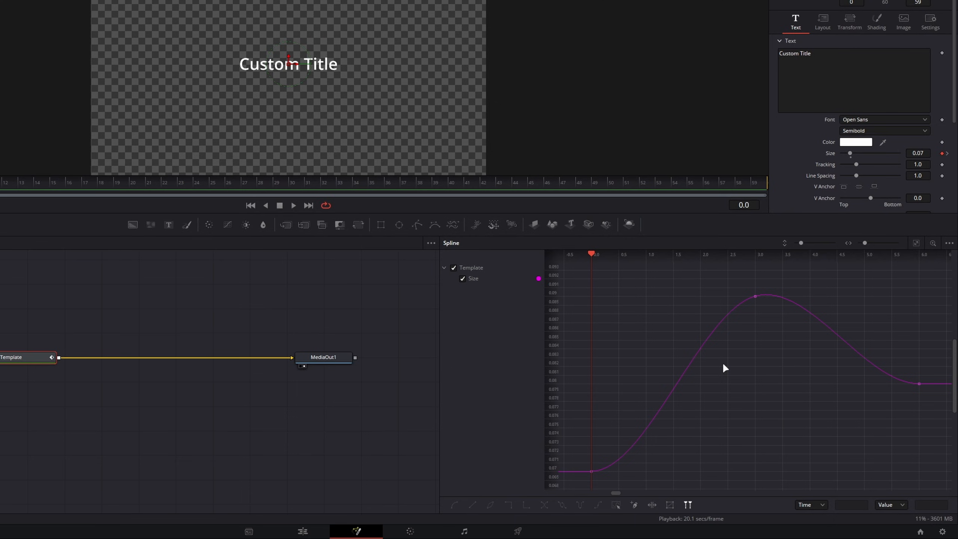
# - Switch all Size keyframes to Linear interpolation for comparison and restore Smooth
pyautogui.scroll(-4, 724, 368)
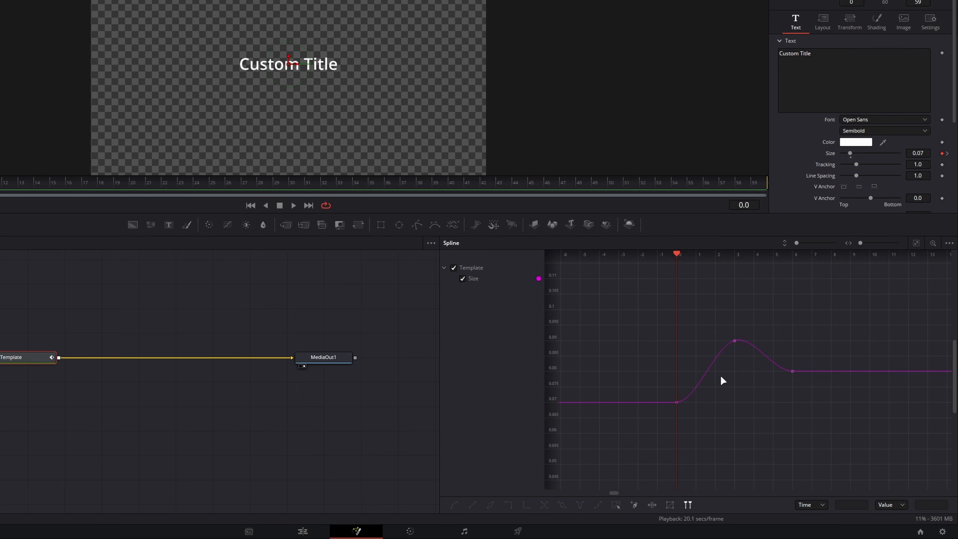
pyautogui.moveTo(848, 291); pyautogui.dragTo(618, 461)
pyautogui.click(751, 439)
pyautogui.hotkey('ctrl', 'a')
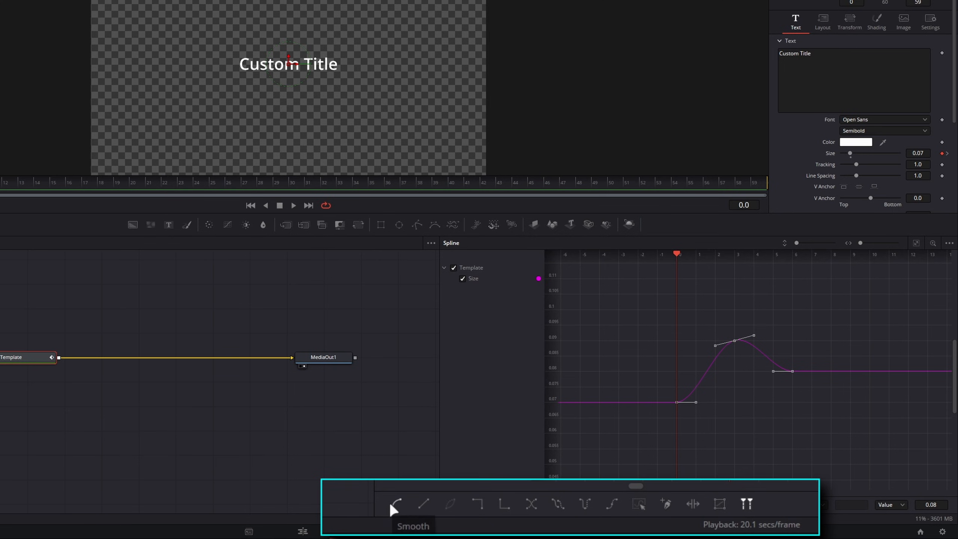
pyautogui.click(423, 506)
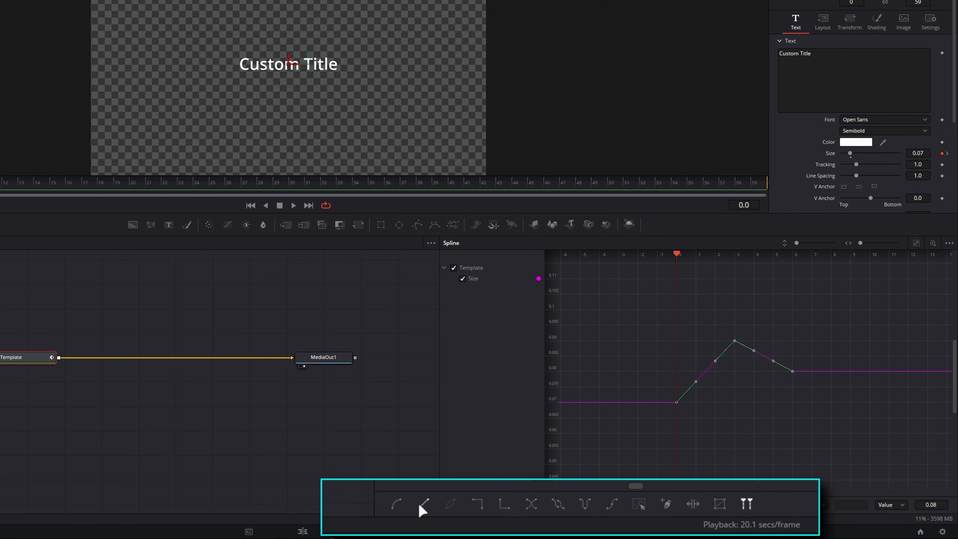
pyautogui.click(402, 500)
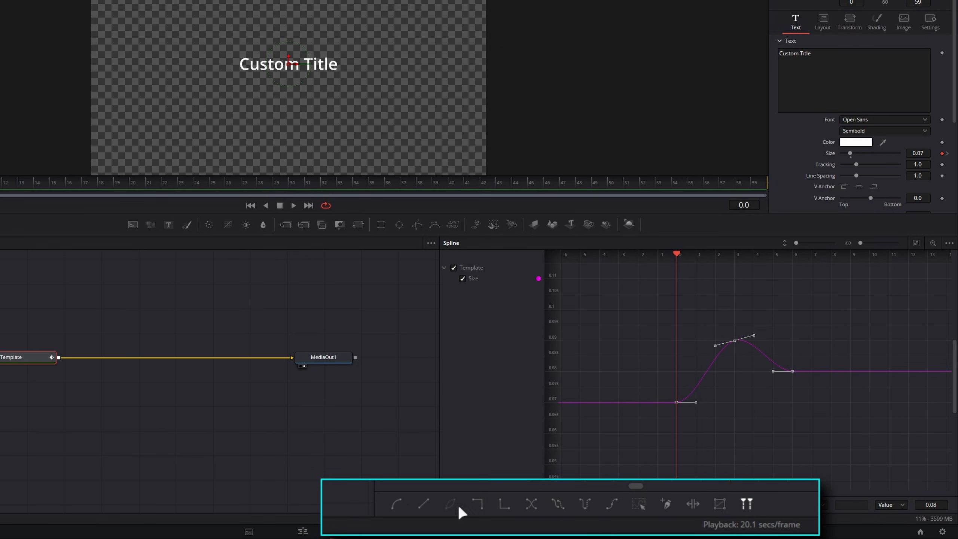
# - Time Stretch the title's Size keyframes so the last one lands on frame 15
pyautogui.click(693, 505)
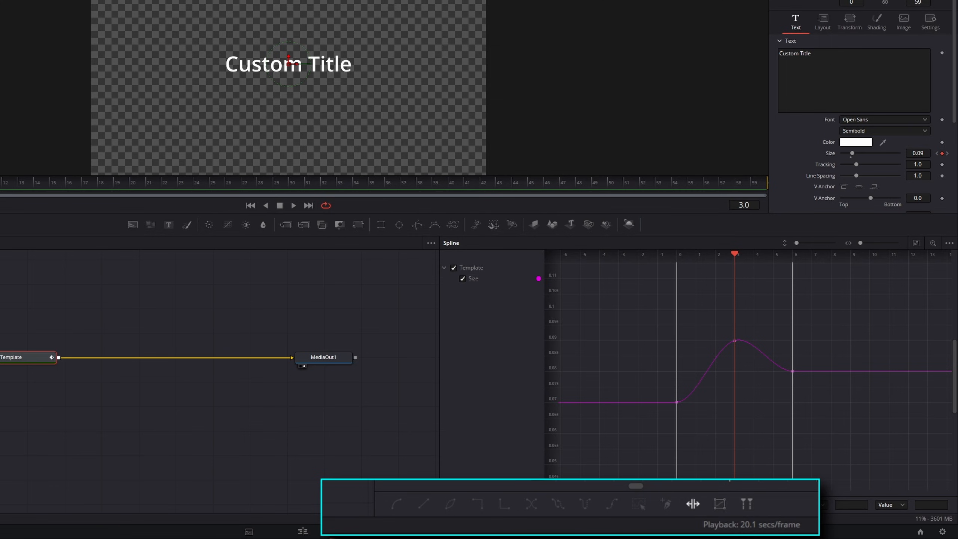
pyautogui.moveTo(8, 186); pyautogui.dragTo(51, 186)
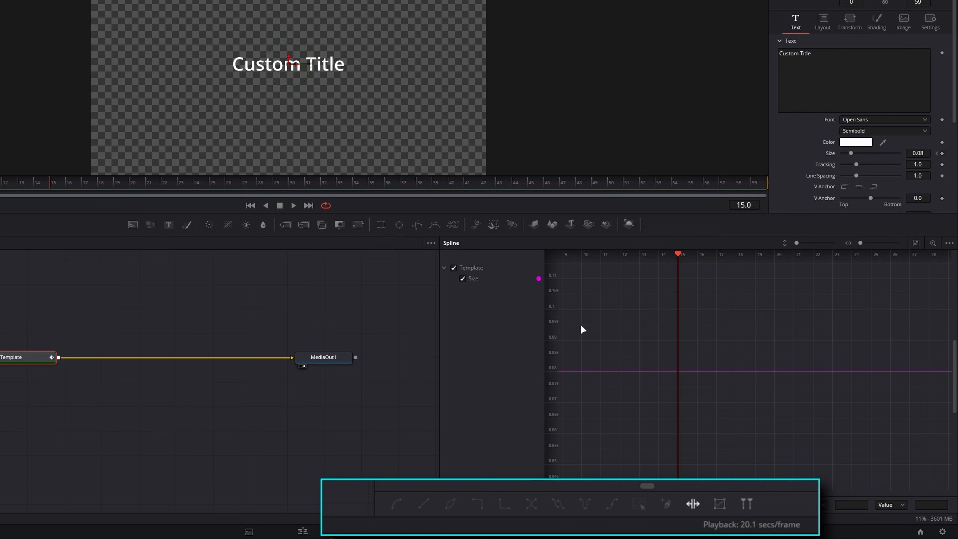
pyautogui.moveTo(583, 329); pyautogui.dragTo(815, 335)
pyautogui.moveTo(738, 315); pyautogui.dragTo(913, 323)
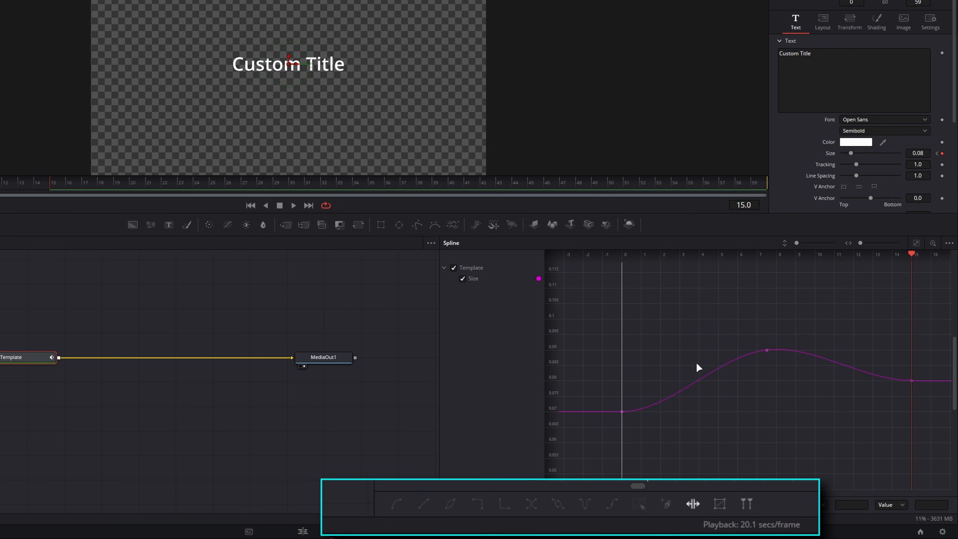
# - Mark several time-stretch ranges around different parts of the Size curve, ending with one that spans all keyframes
pyautogui.moveTo(830, 317); pyautogui.dragTo(721, 397)
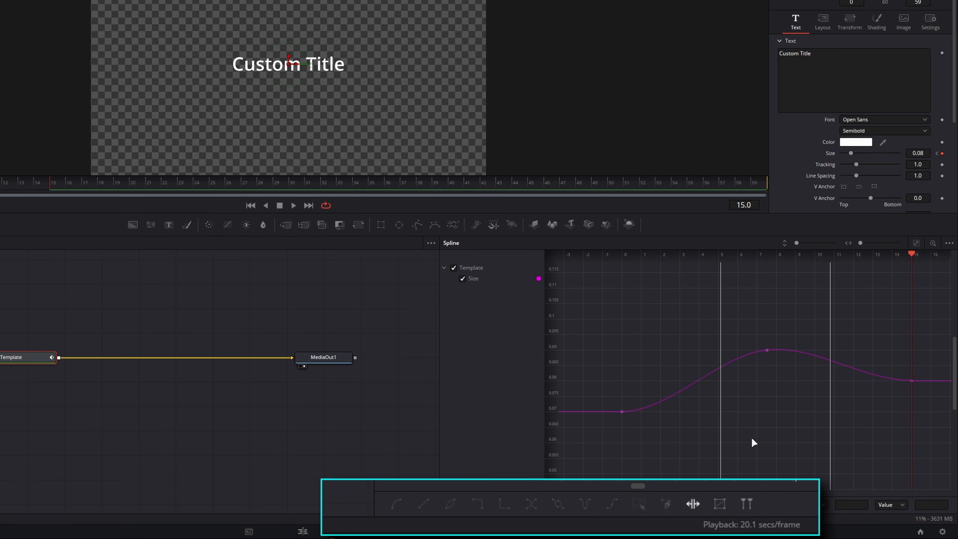
pyautogui.moveTo(670, 348); pyautogui.dragTo(594, 464)
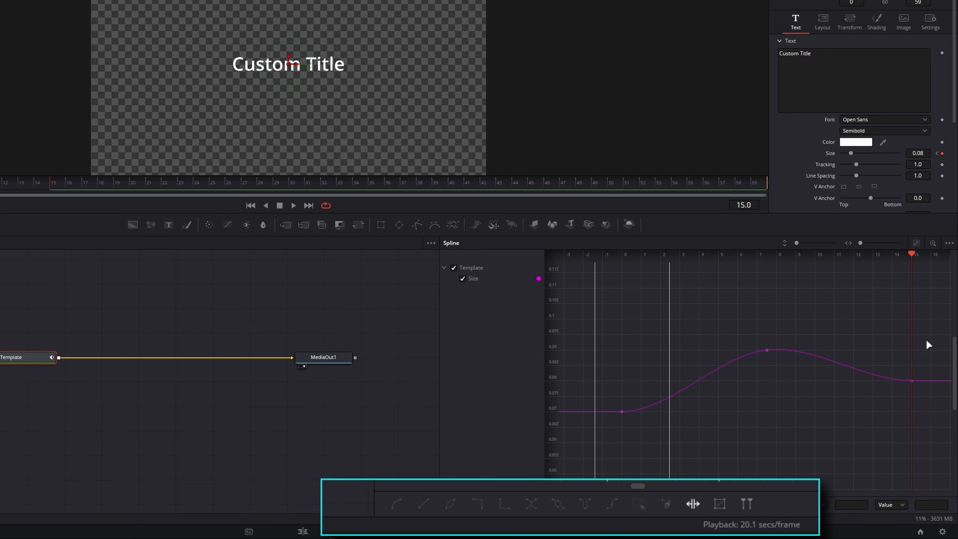
pyautogui.moveTo(928, 344); pyautogui.dragTo(578, 456)
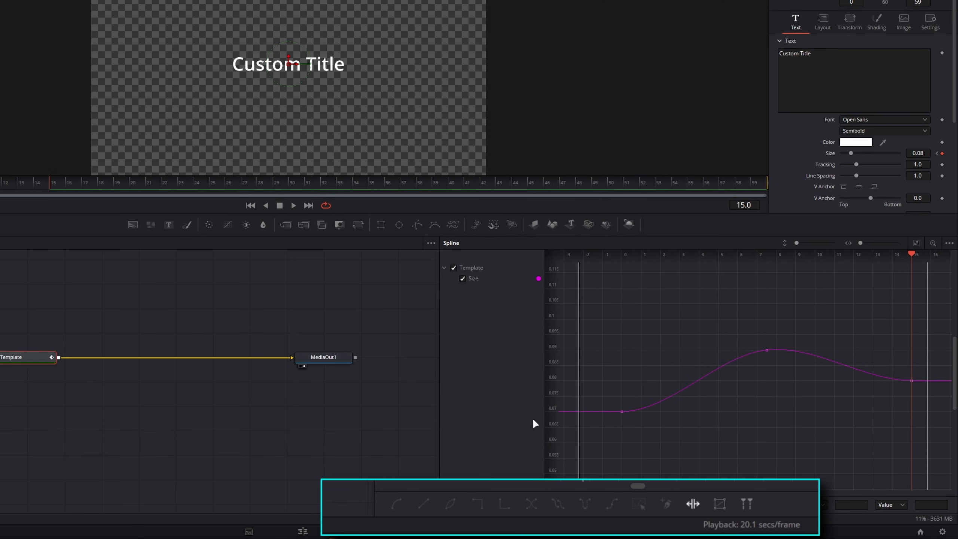
# - Play the title animation from the start to check the stretched timing
pyautogui.moveTo(49, 183); pyautogui.dragTo(0, 182)
pyautogui.press('space')
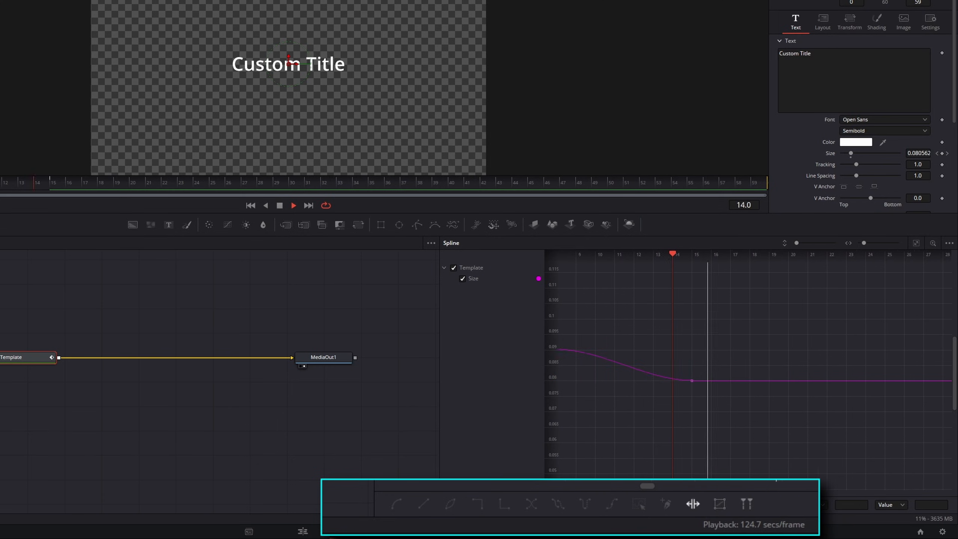
pyautogui.press('space')
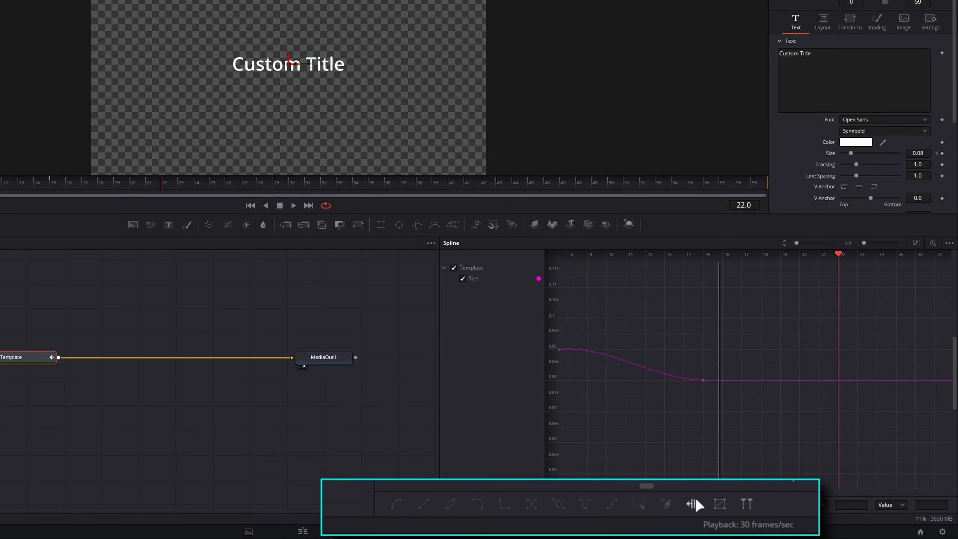
# - Turn off Time Stretch and fit the whole Size curve in the Spline editor
pyautogui.click(694, 505)
pyautogui.moveTo(642, 466); pyautogui.dragTo(765, 460)
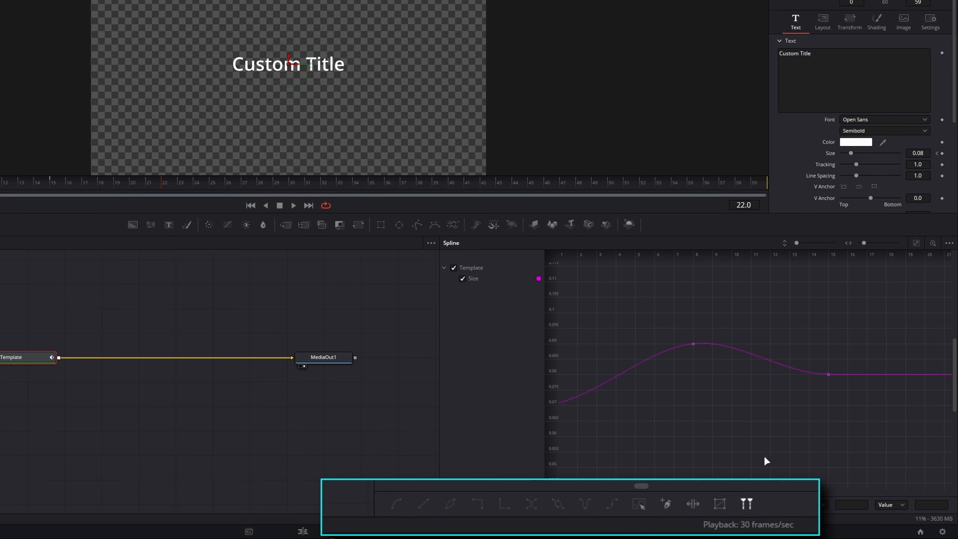
pyautogui.scroll(-2, 746, 438)
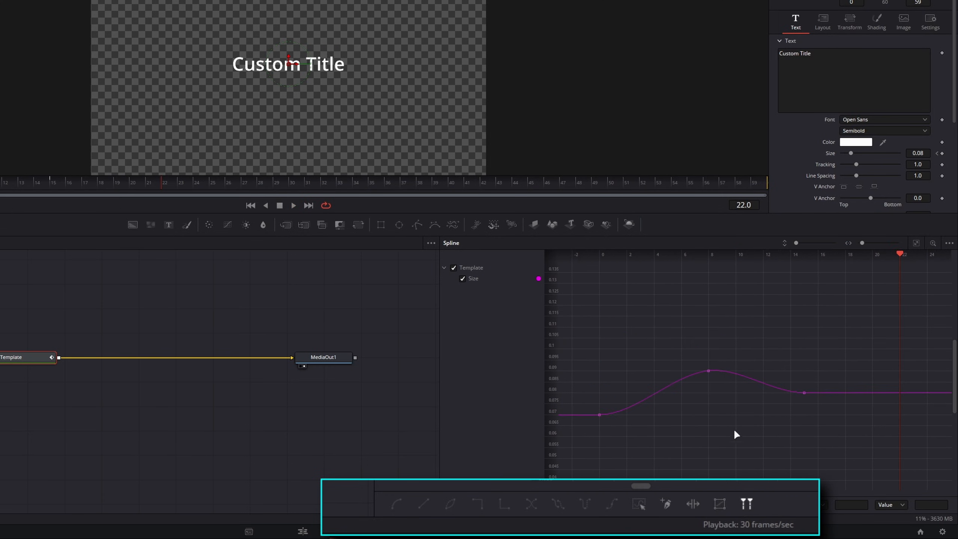
pyautogui.click(916, 244)
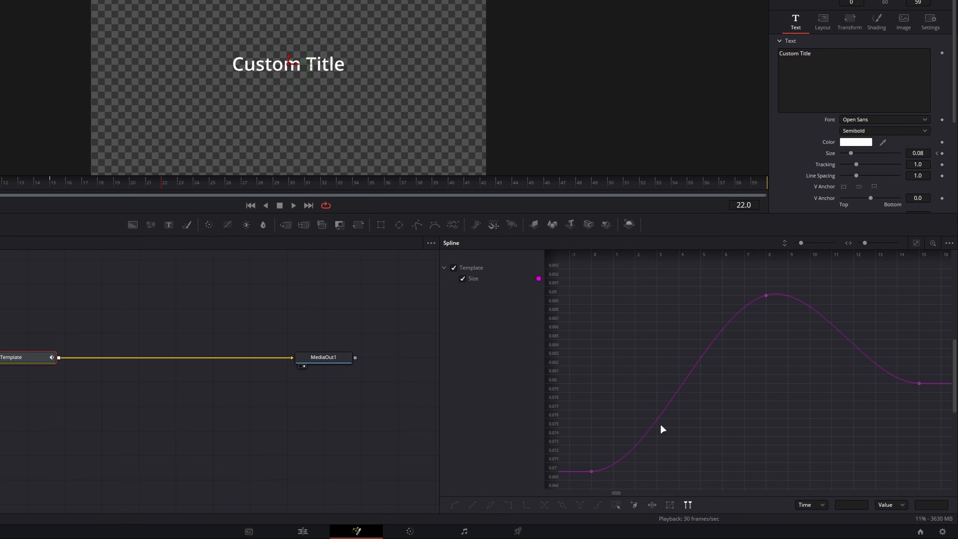
# - Give the Size curve a steep initial rise by pulling the frame 0 keyframe's handle almost straight up
pyautogui.moveTo(774, 355); pyautogui.dragTo(589, 478)
pyautogui.moveTo(708, 286); pyautogui.dragTo(845, 305)
pyautogui.moveTo(697, 372); pyautogui.dragTo(560, 490)
pyautogui.moveTo(646, 475); pyautogui.dragTo(589, 271)
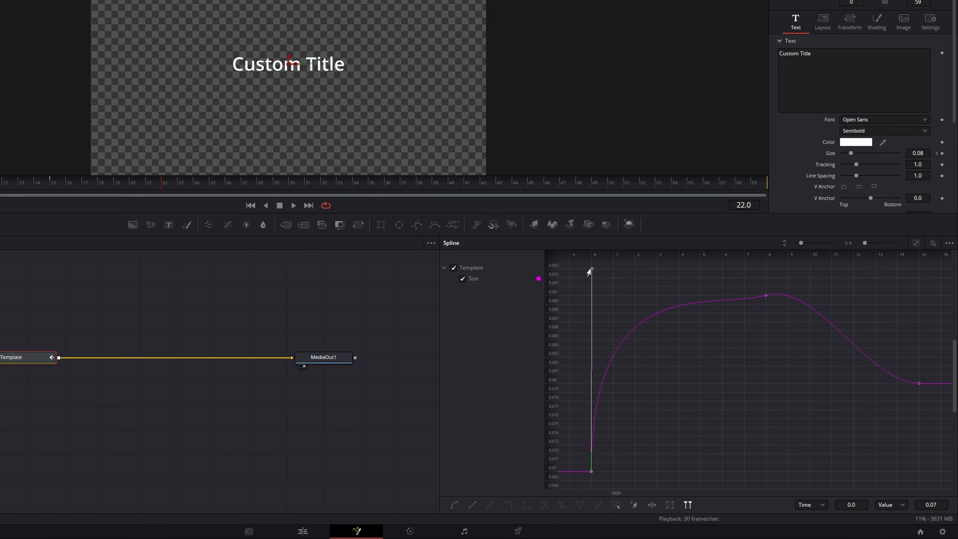
pyautogui.moveTo(590, 269); pyautogui.dragTo(590, 268)
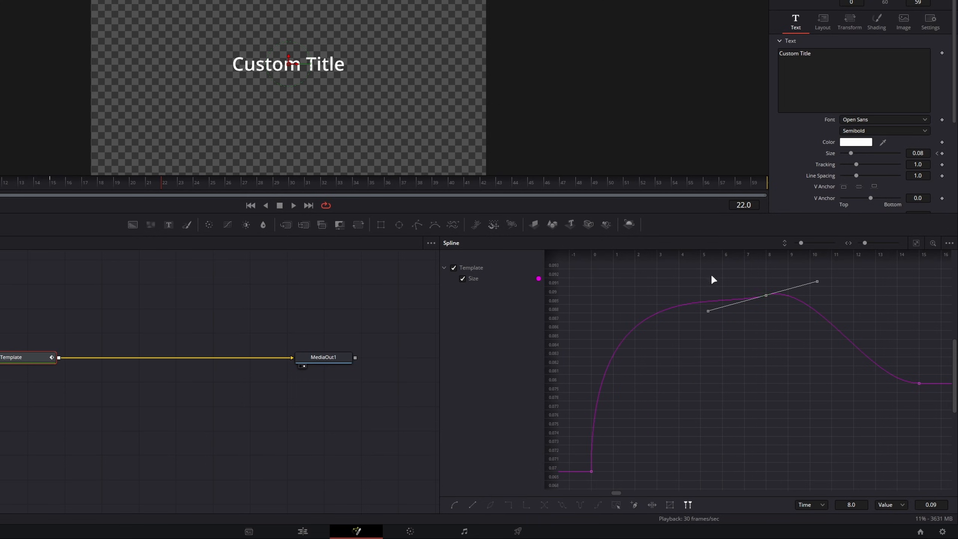
# - Tilt the handles of the frame 8 Size keyframe downward after the peak and play the animation
pyautogui.moveTo(711, 275); pyautogui.dragTo(813, 330)
pyautogui.moveTo(817, 282); pyautogui.dragTo(814, 329)
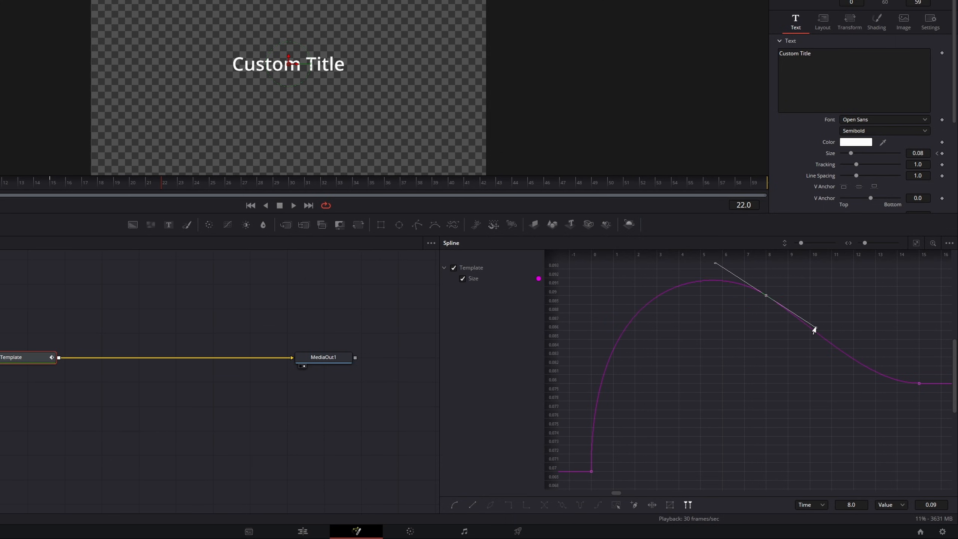
pyautogui.press('space')
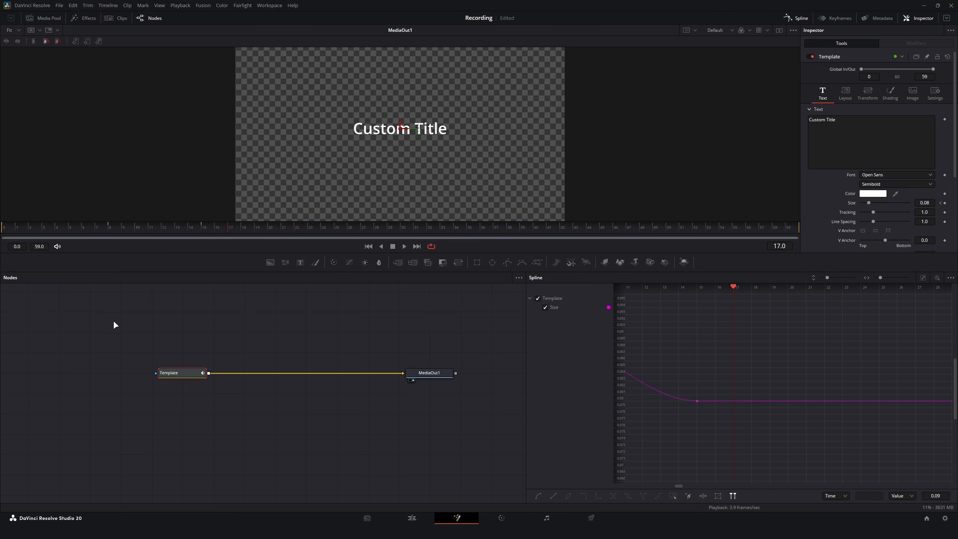
# - Enable Motion Blur on the Template title and enlarge the blurred text in the viewer at the first frame
pyautogui.click(935, 92)
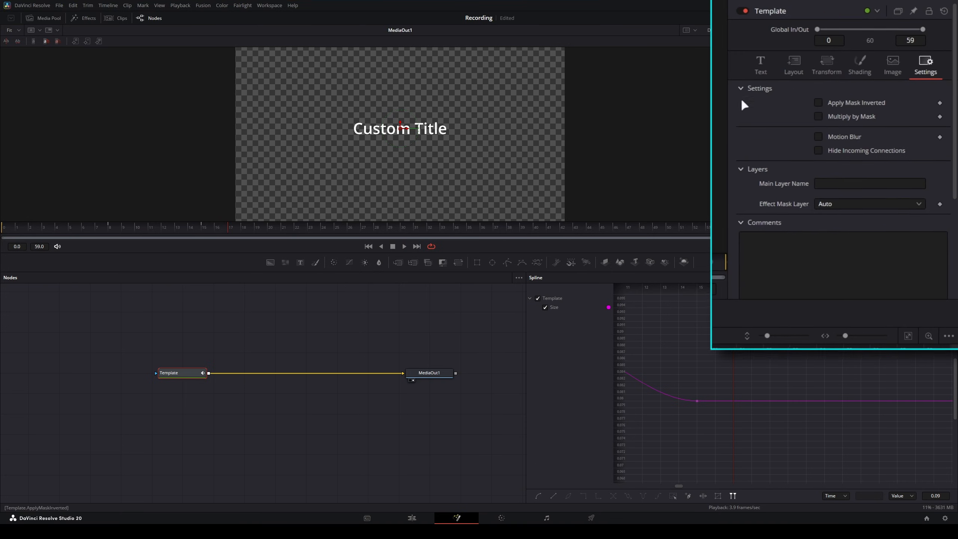
pyautogui.click(817, 136)
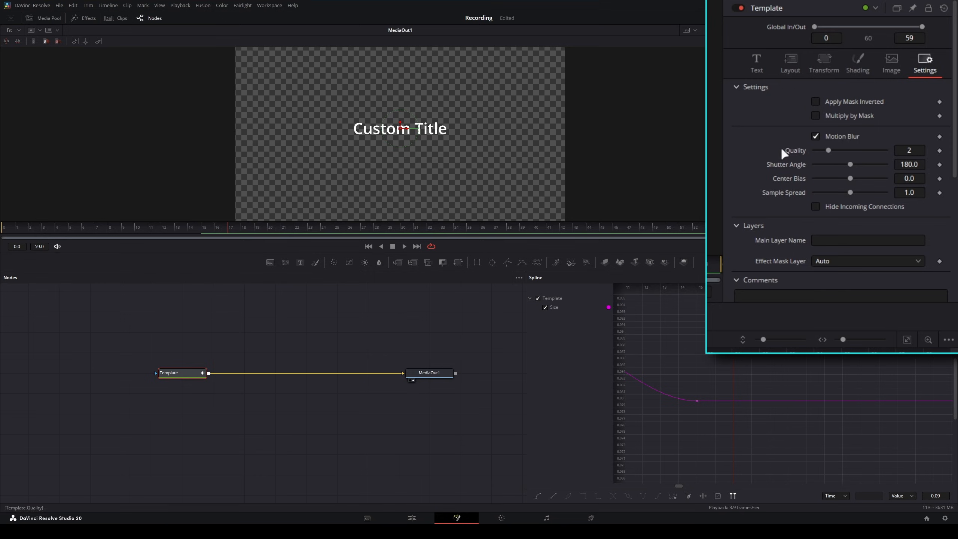
pyautogui.moveTo(59, 325); pyautogui.dragTo(208, 396)
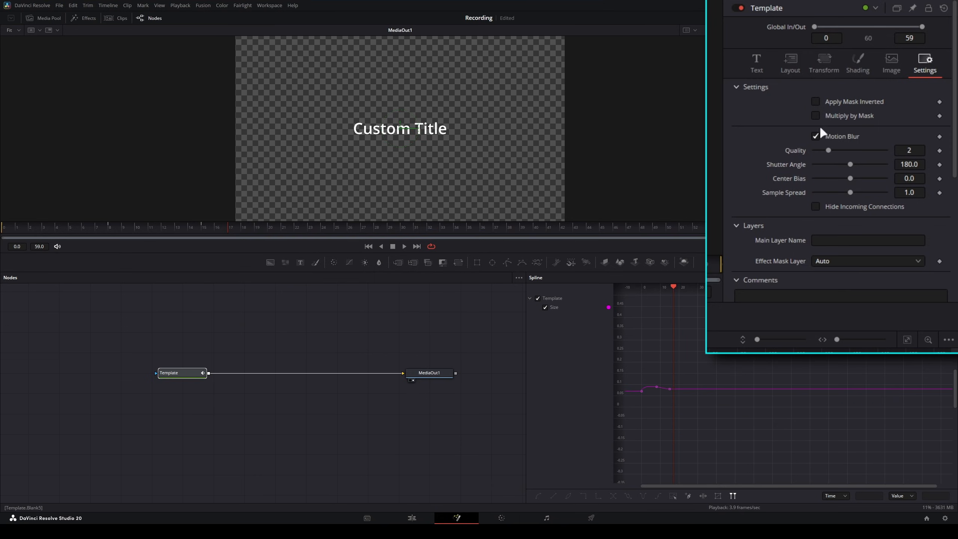
pyautogui.click(3, 227)
pyautogui.click(91, 317)
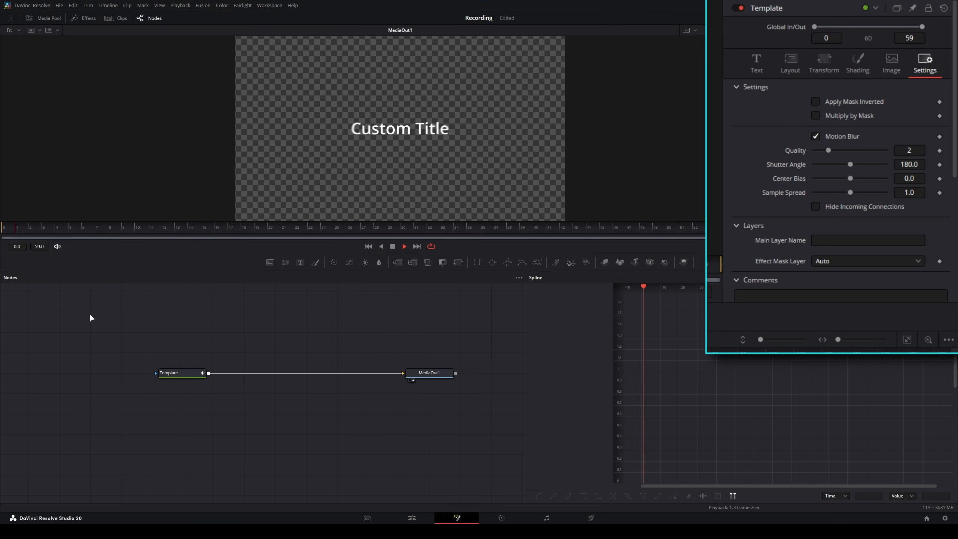
pyautogui.scroll(5, 376, 128)
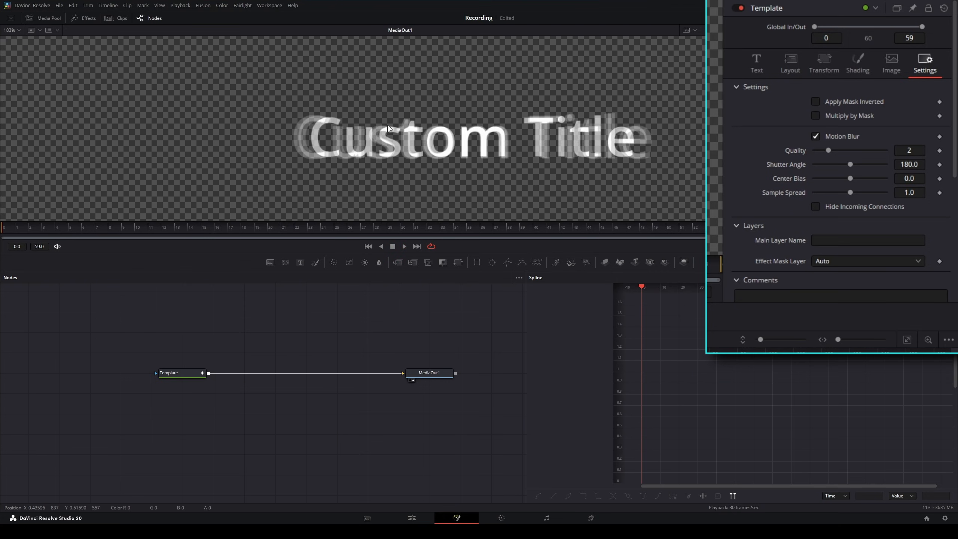
# - Raise the motion blur Quality to 7 and Shutter Angle to 277.8, fit the viewer and play the result
pyautogui.moveTo(828, 150); pyautogui.dragTo(869, 167)
pyautogui.hotkey('ctrl', 'f')
pyautogui.press('space')
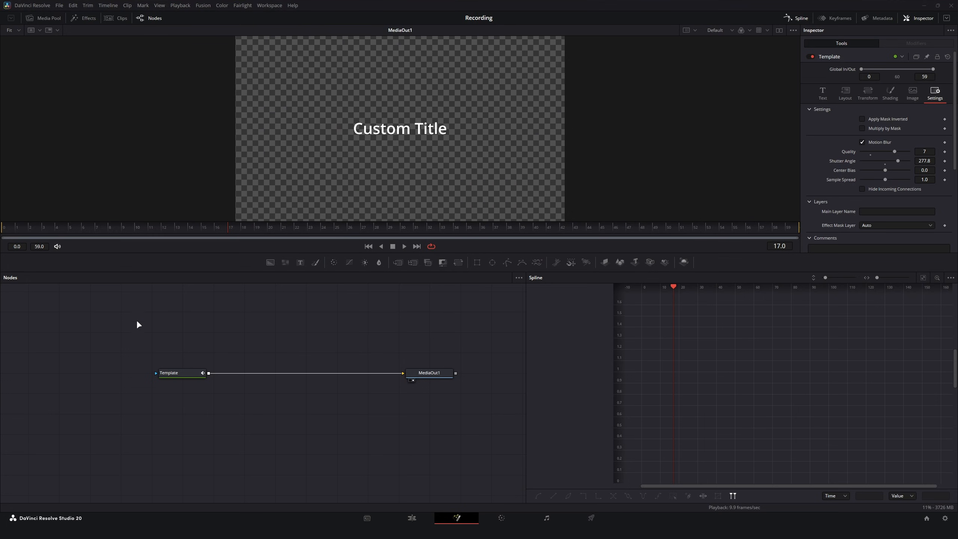
# - Add a keyframe for the Template title's Layout Center at frame 50
pyautogui.moveTo(138, 324); pyautogui.dragTo(214, 414)
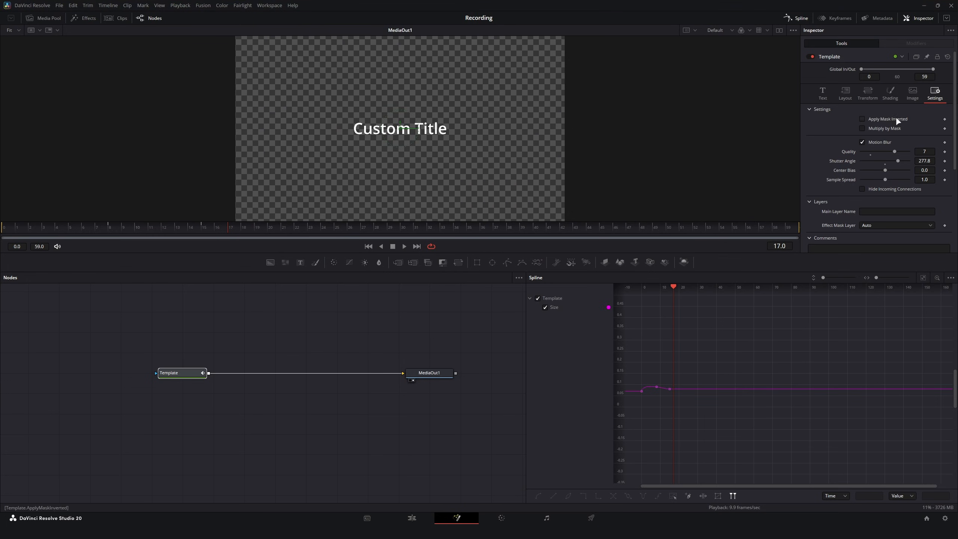
pyautogui.click(824, 93)
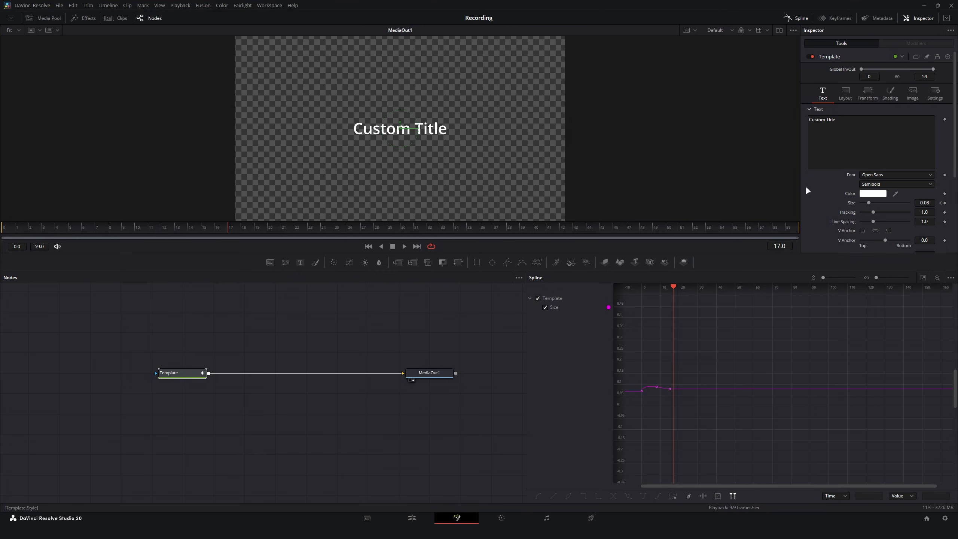
pyautogui.click(734, 227)
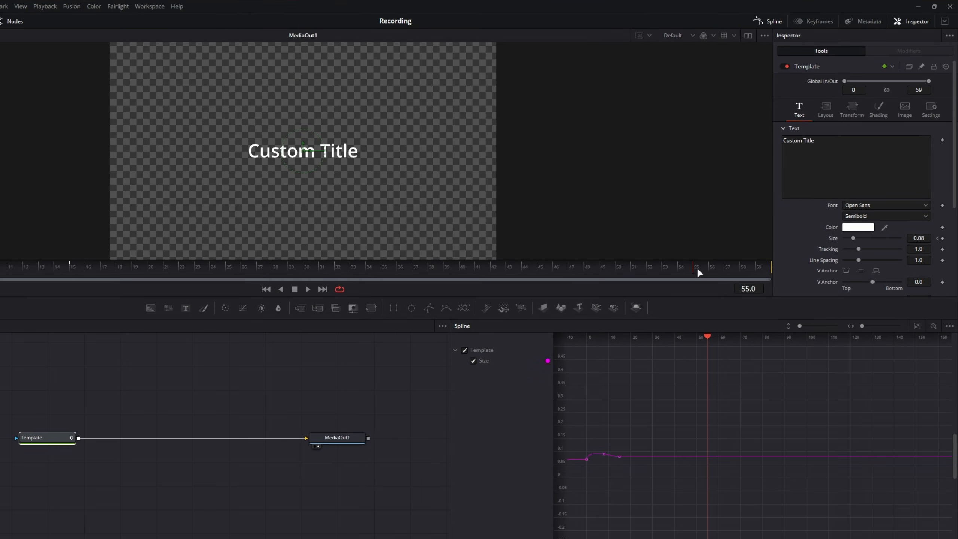
pyautogui.moveTo(698, 270); pyautogui.dragTo(626, 275)
pyautogui.click(820, 110)
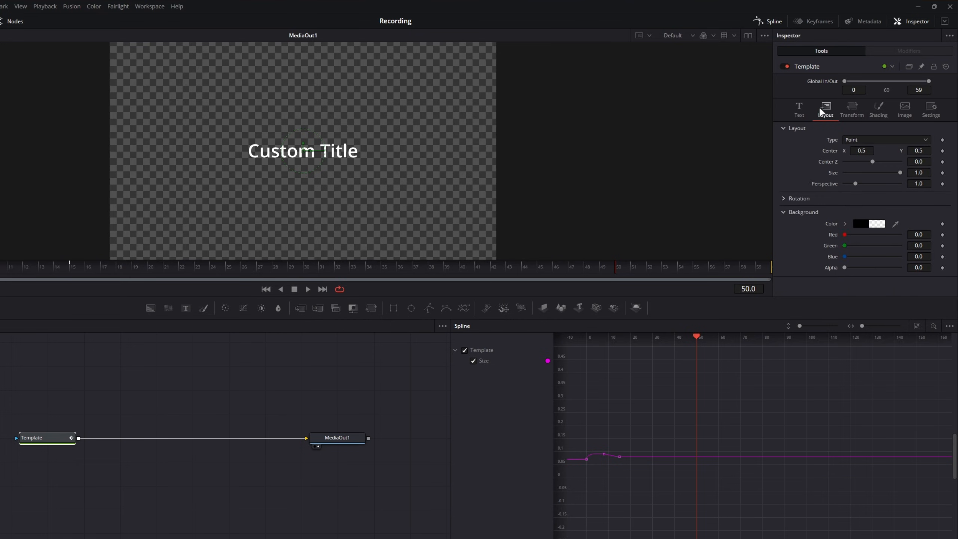
pyautogui.click(942, 151)
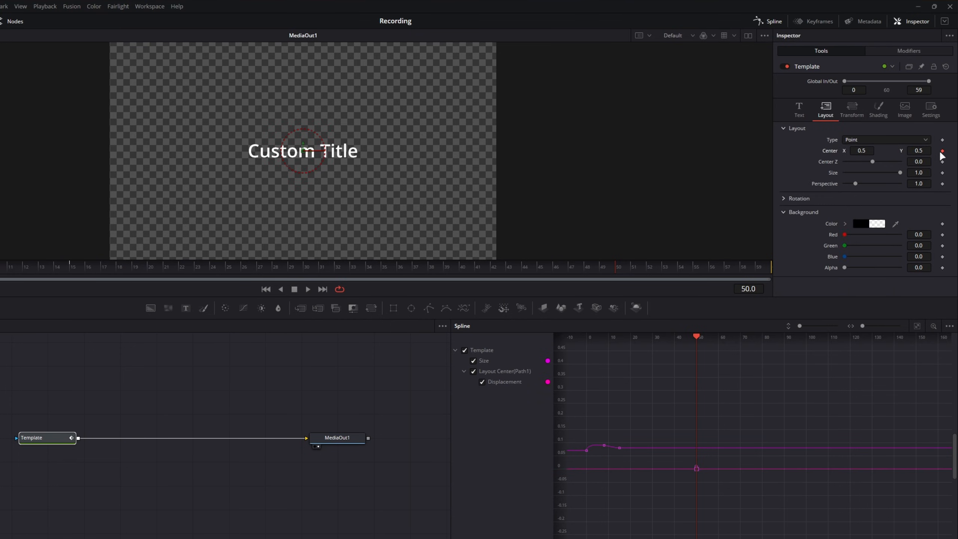
# - Lower the title's Center Y to -0.059 at frame 59, placing it below the frame, and play the exit
pyautogui.moveTo(684, 271); pyautogui.dragTo(791, 278)
pyautogui.moveTo(922, 152); pyautogui.dragTo(702, 151)
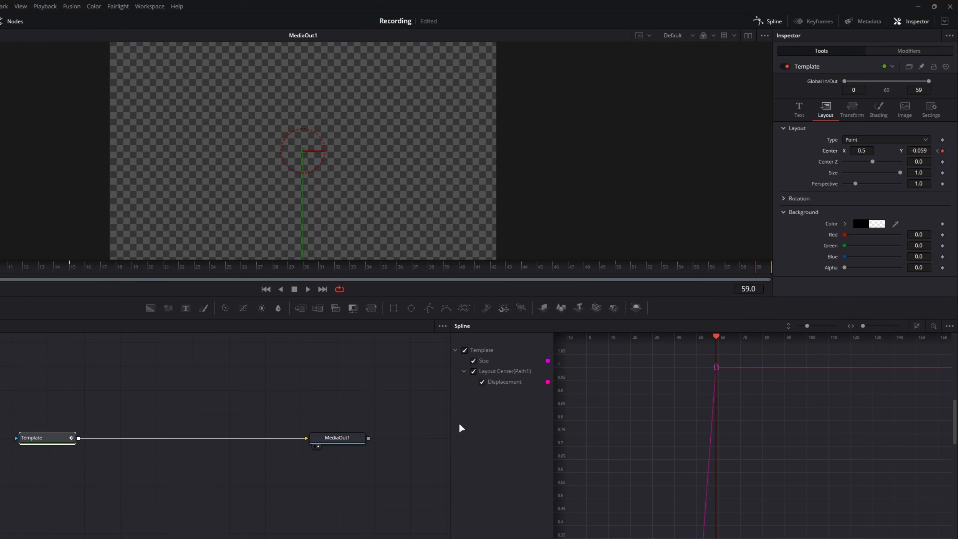
pyautogui.press('space')
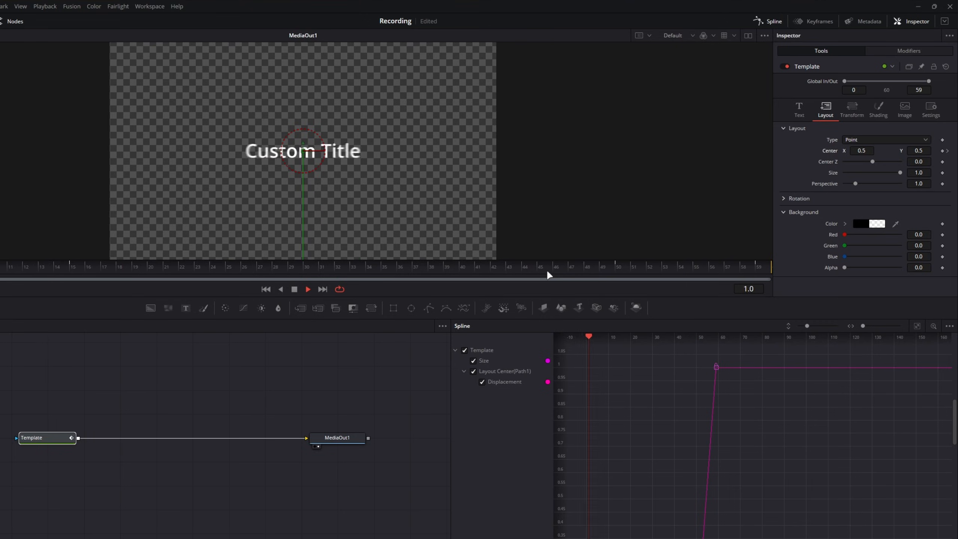
pyautogui.press('space')
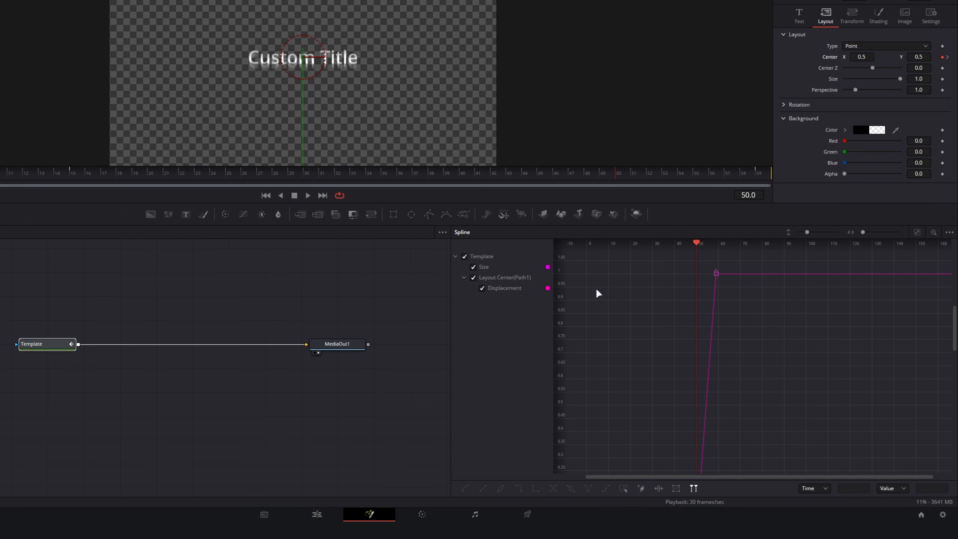
# - Hide the Size curve and fit only the Layout Center Displacement curve in the Spline editor
pyautogui.click(916, 233)
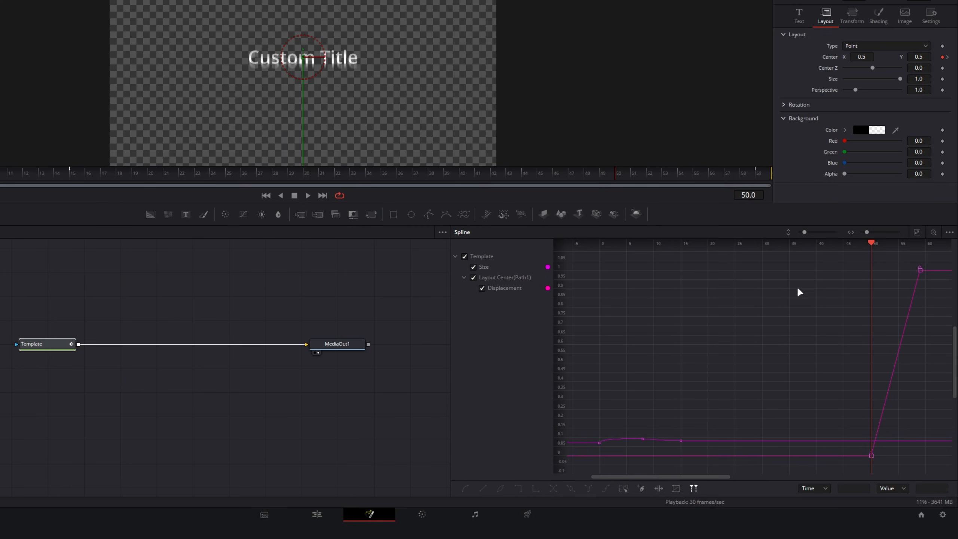
pyautogui.click(474, 266)
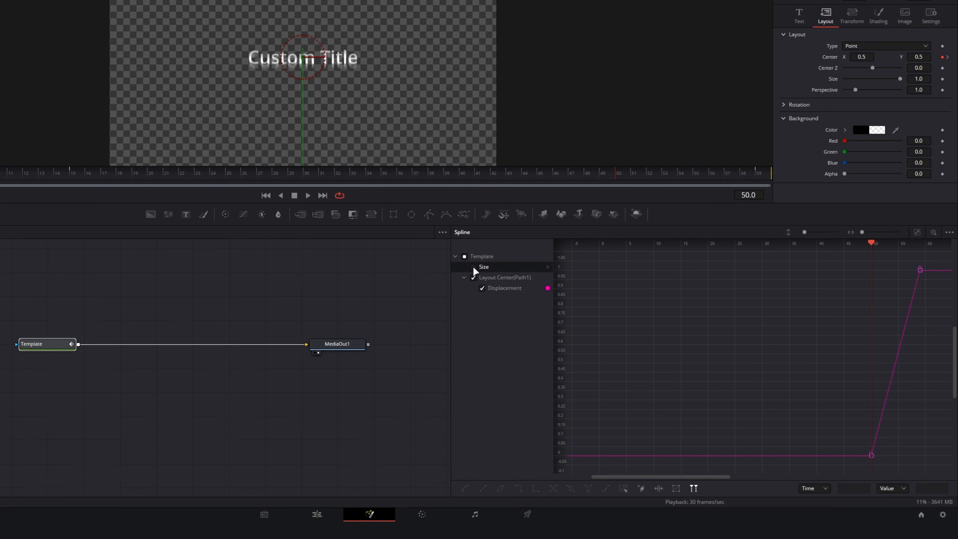
pyautogui.click(919, 233)
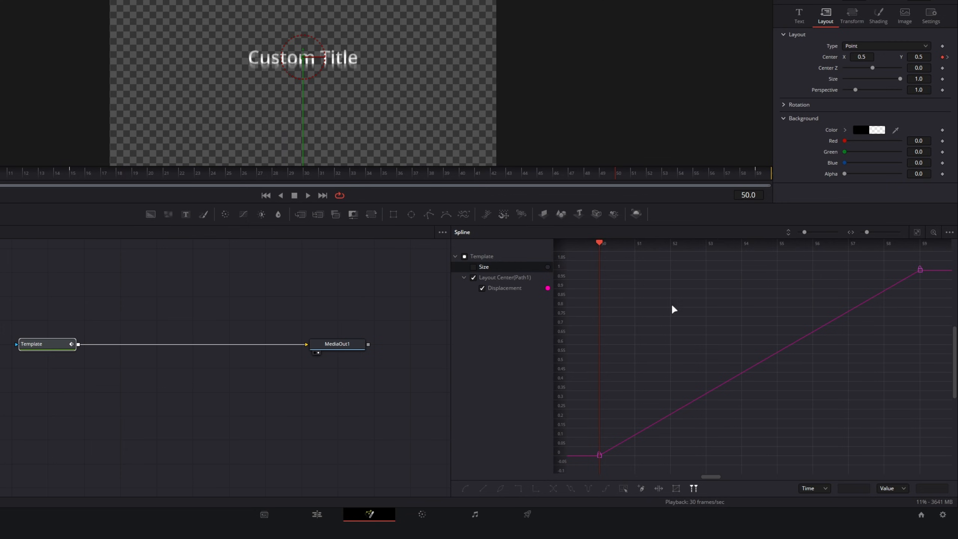
# - Apply In Cubic easing to all keyframes of the Displacement curve
pyautogui.hotkey('ctrl', 'a')
pyautogui.rightClick(665, 287)
pyautogui.moveTo(710, 136)
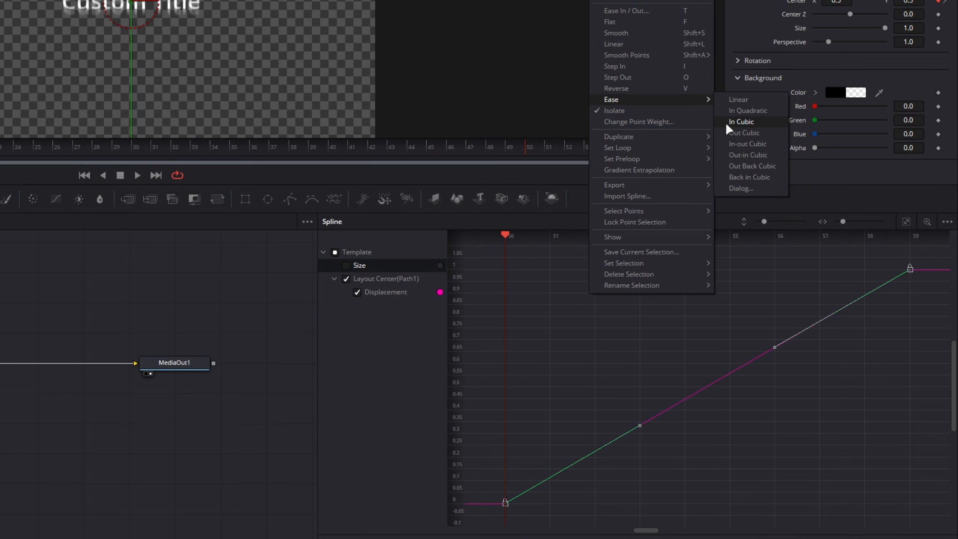
pyautogui.moveTo(667, 77)
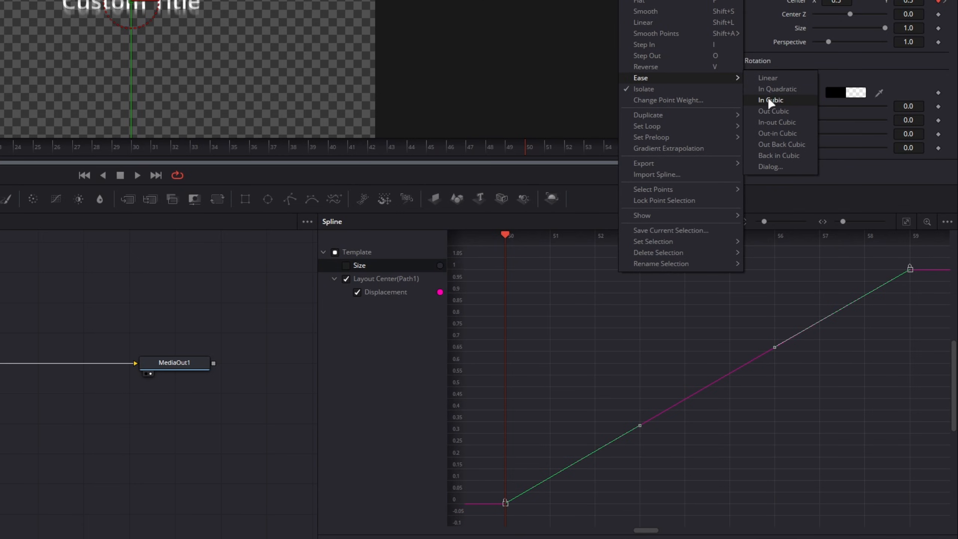
pyautogui.click(771, 101)
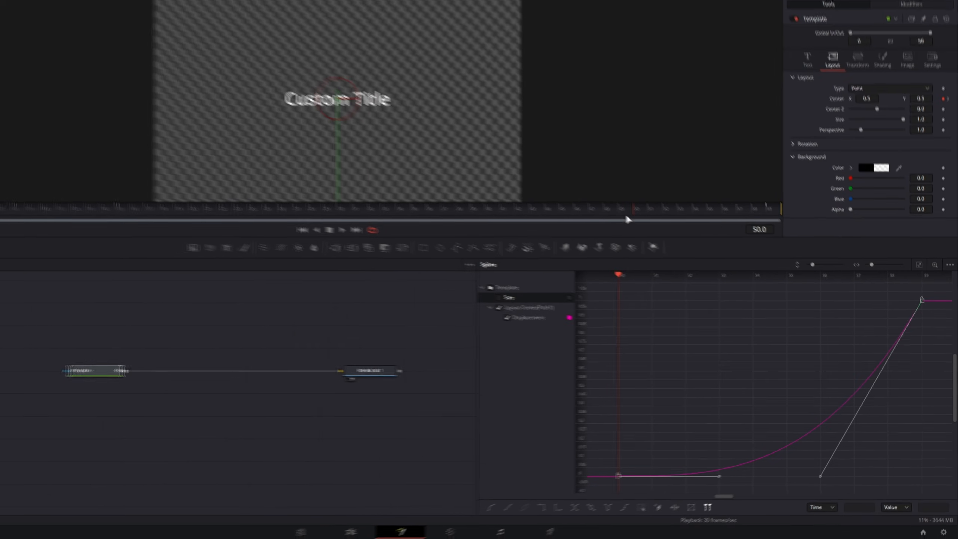
# - Play back the title animation with its eased exit
pyautogui.press('space')
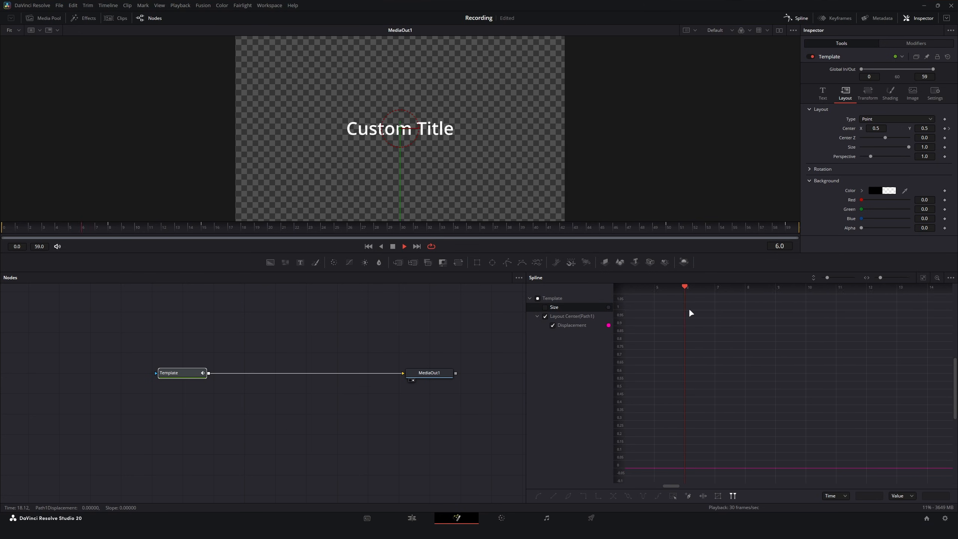
pyautogui.press('space')
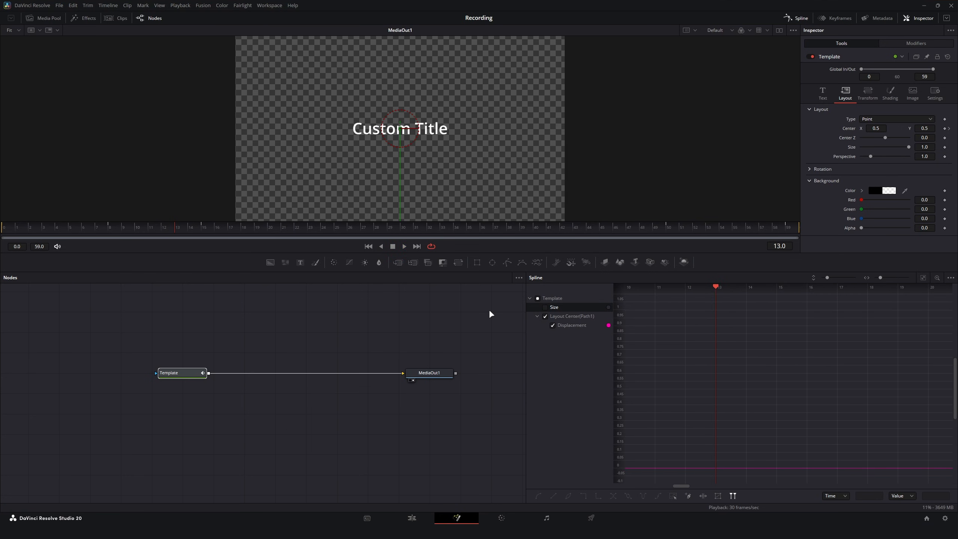
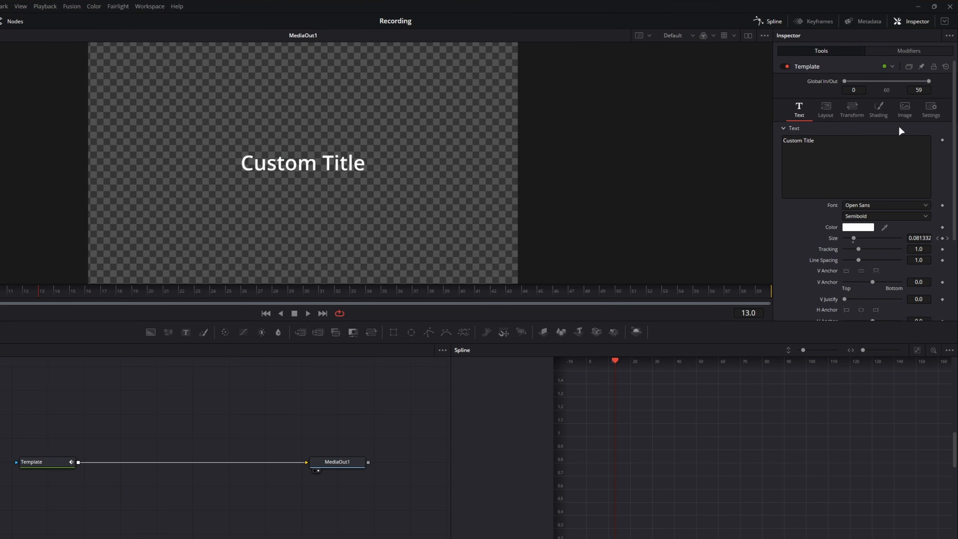
# - Reset the Template title node to its default settings, clearing its text and animation
pyautogui.click(826, 111)
pyautogui.click(805, 112)
pyautogui.click(947, 67)
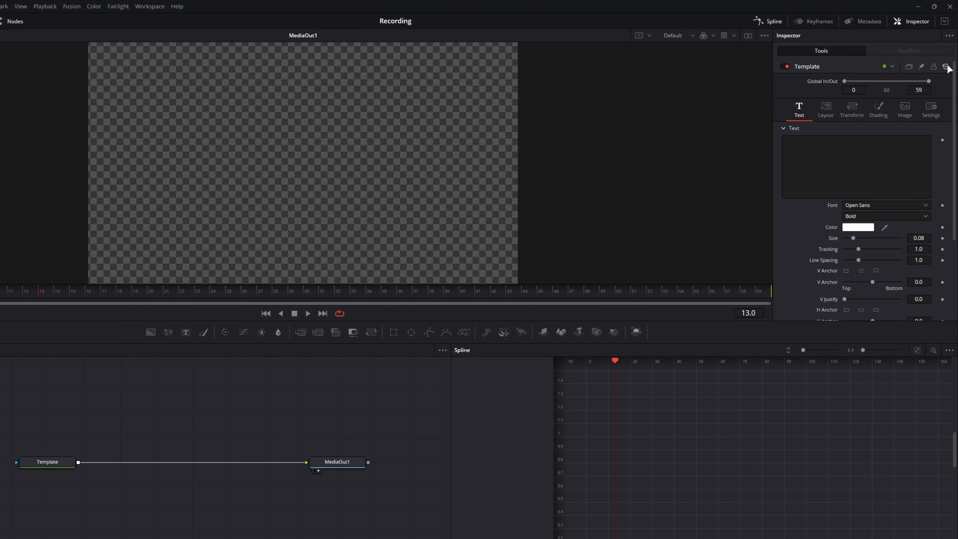
# - Set the title's font to Josefin Sans and its text to HELLO THERE
pyautogui.click(877, 206)
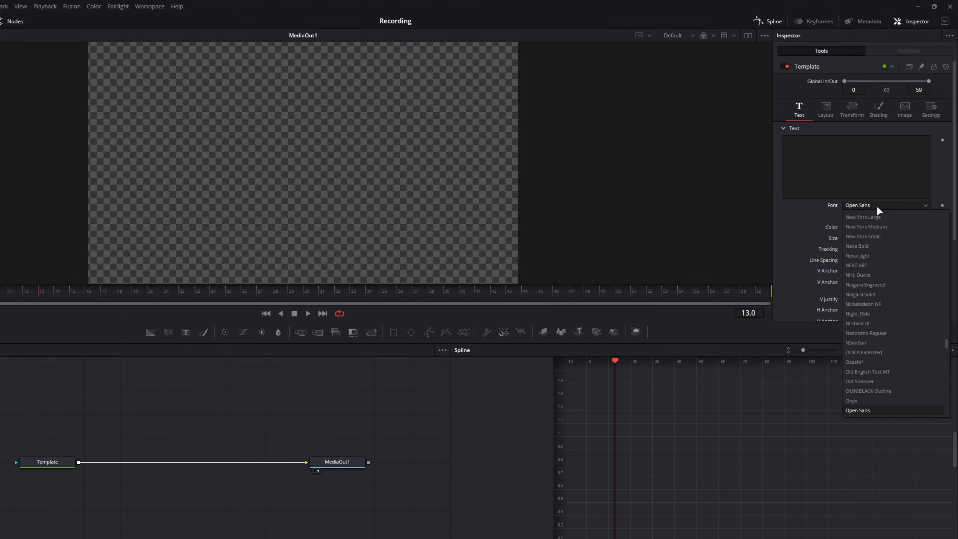
pyautogui.write('jos')
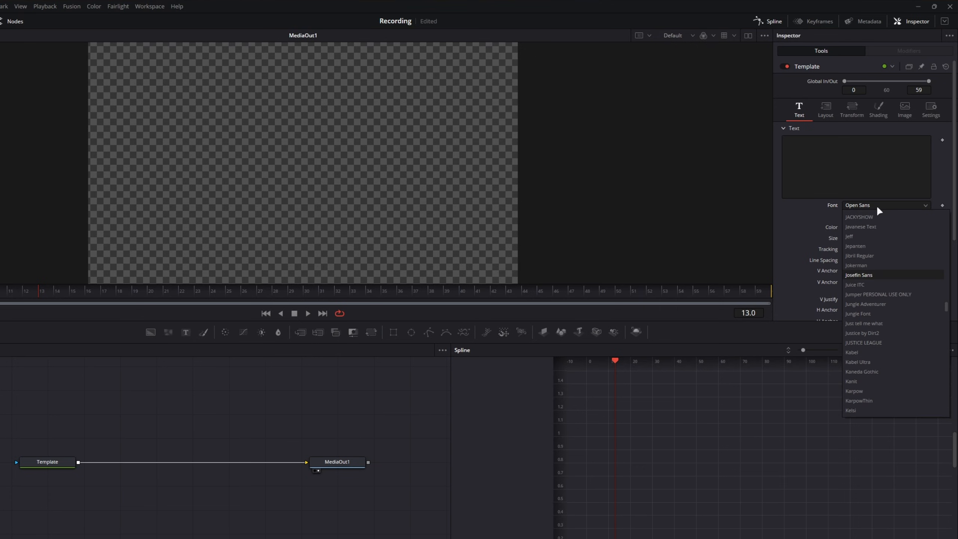
pyautogui.click(861, 273)
pyautogui.click(843, 173)
pyautogui.write('H')
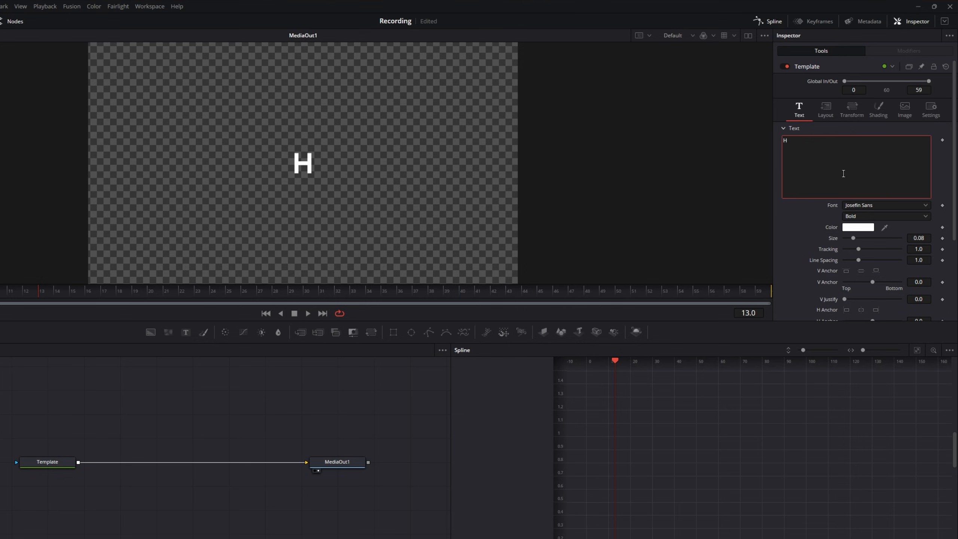
pyautogui.write('ELLO THERE')
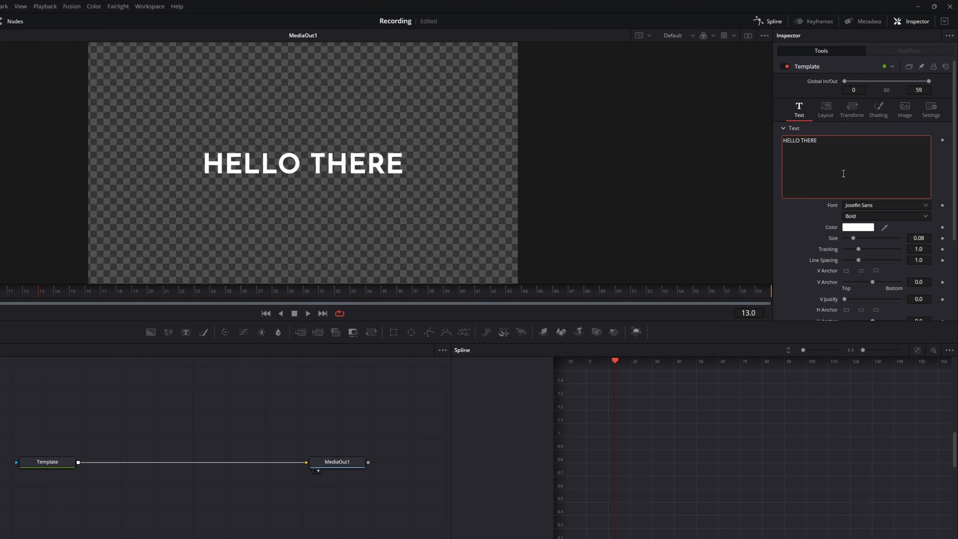
pyautogui.click(832, 209)
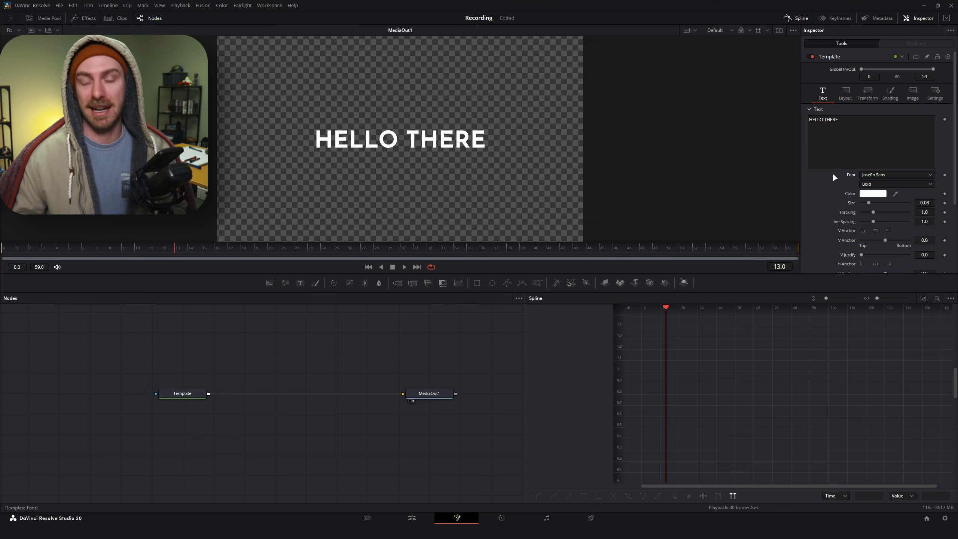
# - Apply a Follower modifier to the Template node's text and open the modifier's settings
pyautogui.moveTo(248, 325); pyautogui.dragTo(227, 343)
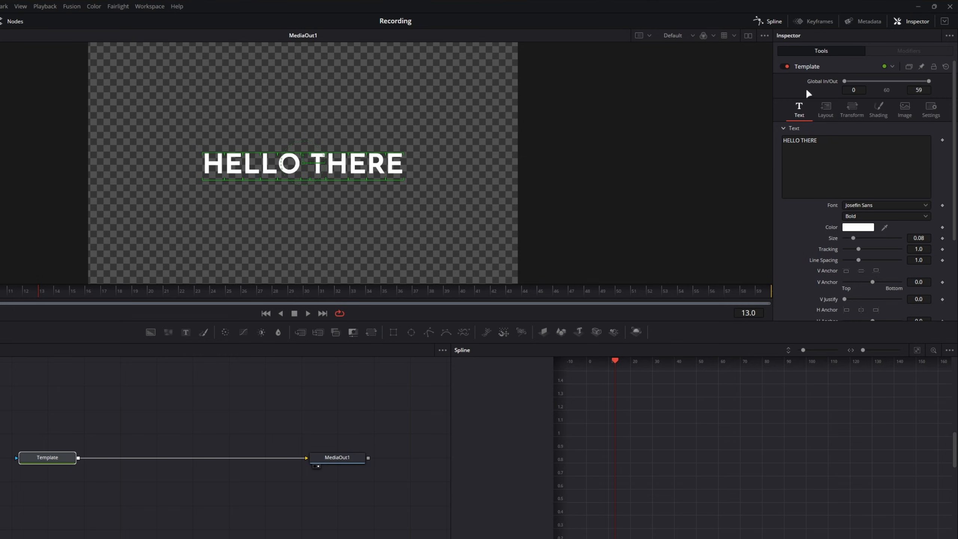
pyautogui.rightClick(793, 163)
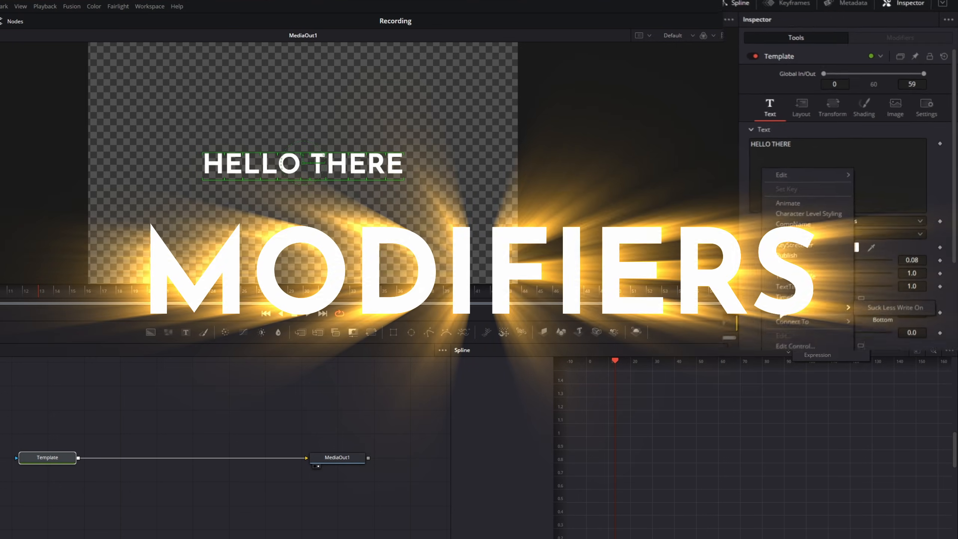
pyautogui.moveTo(808, 279)
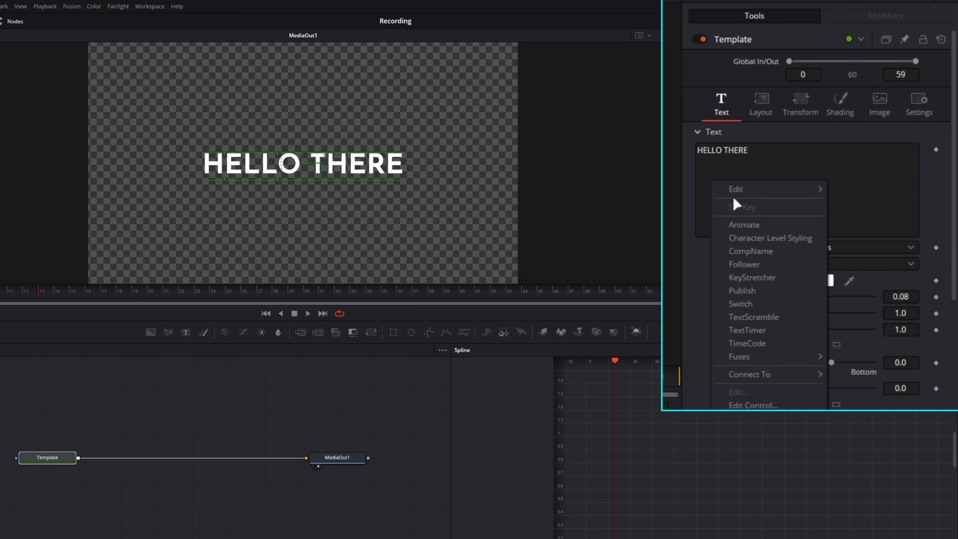
pyautogui.click(756, 264)
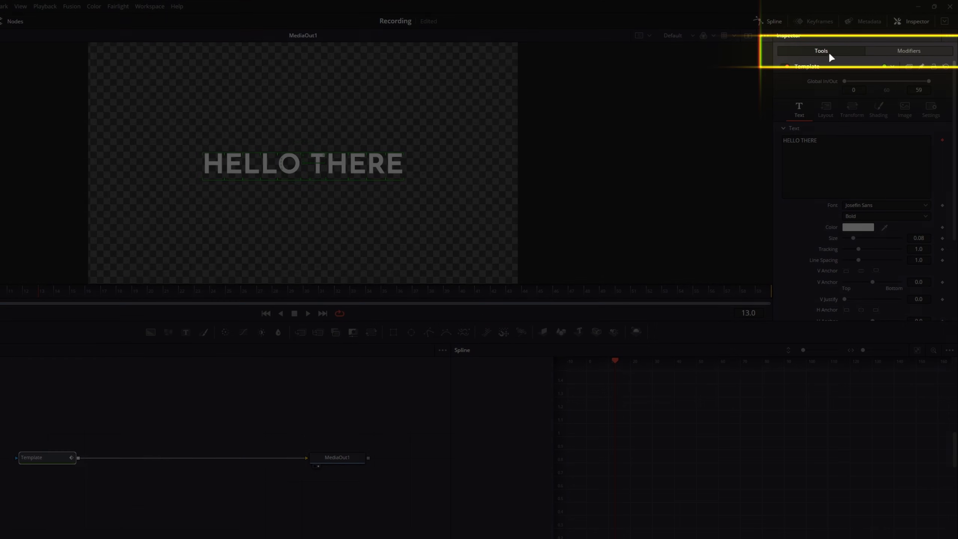
pyautogui.click(886, 52)
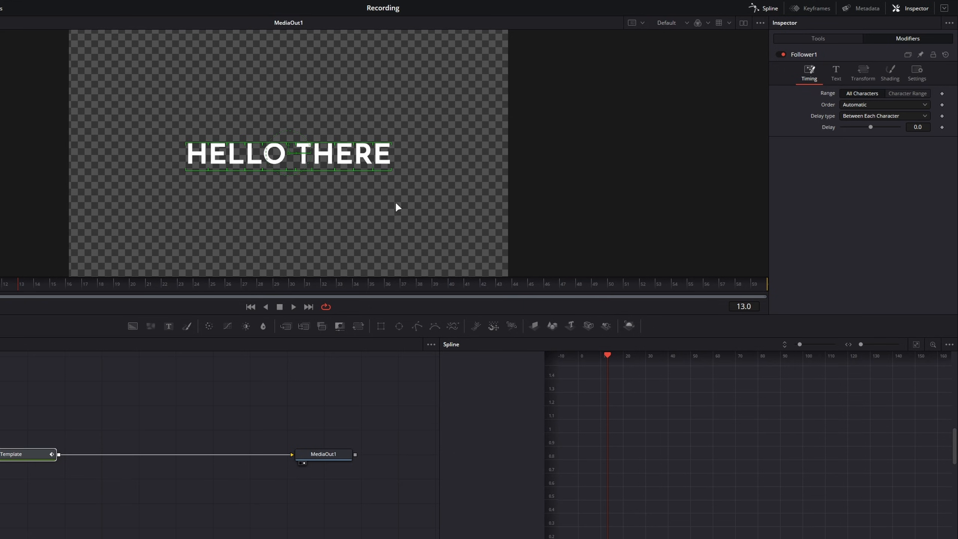
# - Add keyframes for the Follower's character Z rotation and Offset at frame 15
pyautogui.moveTo(127, 284); pyautogui.dragTo(0, 283)
pyautogui.click(863, 72)
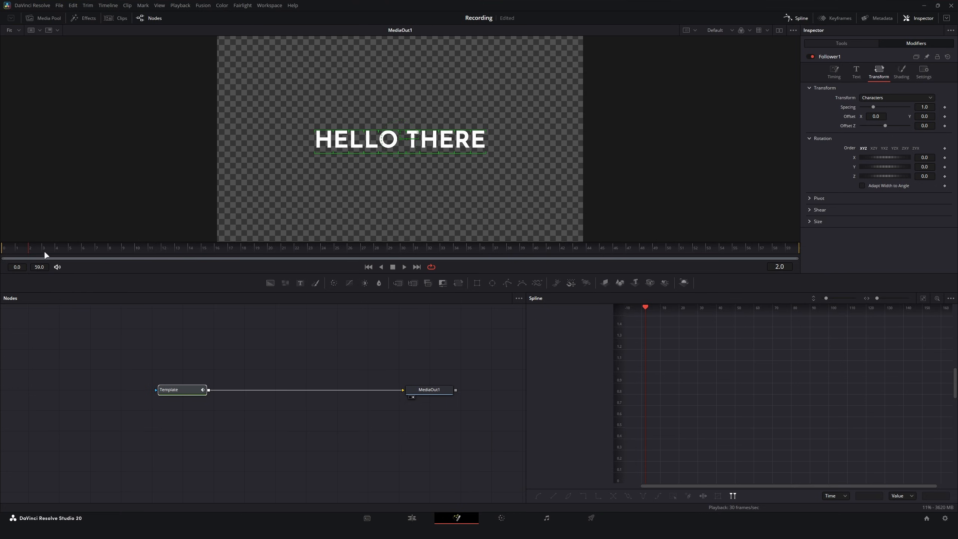
pyautogui.moveTo(44, 251); pyautogui.dragTo(186, 254)
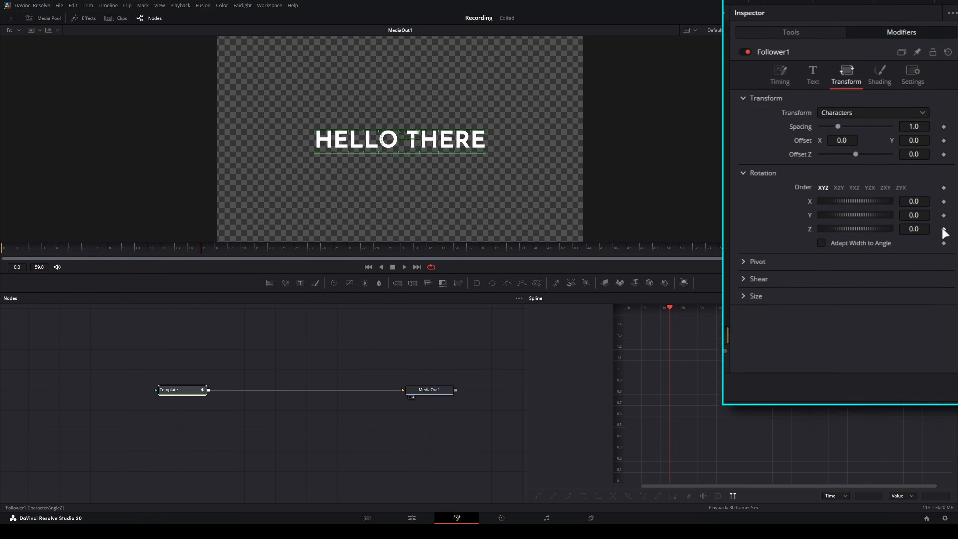
pyautogui.click(944, 231)
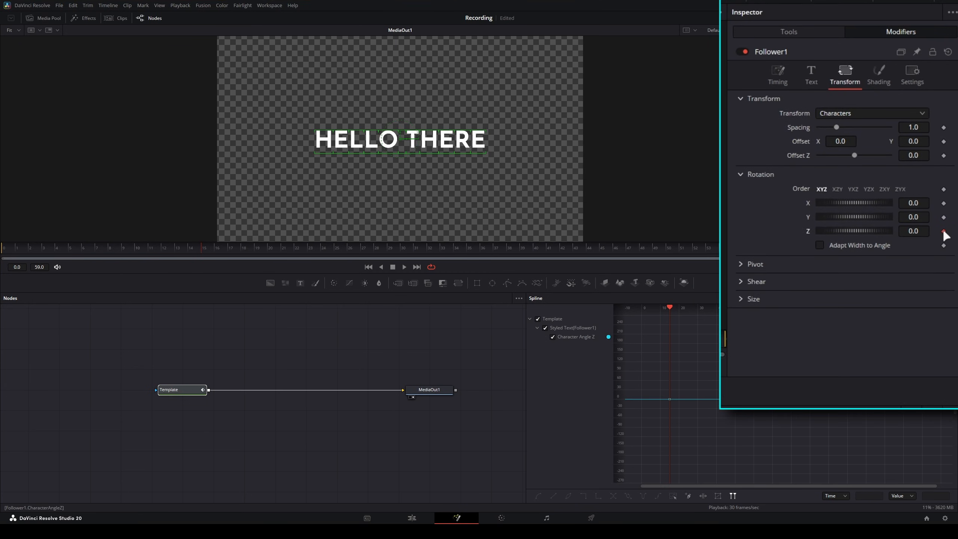
pyautogui.click(944, 141)
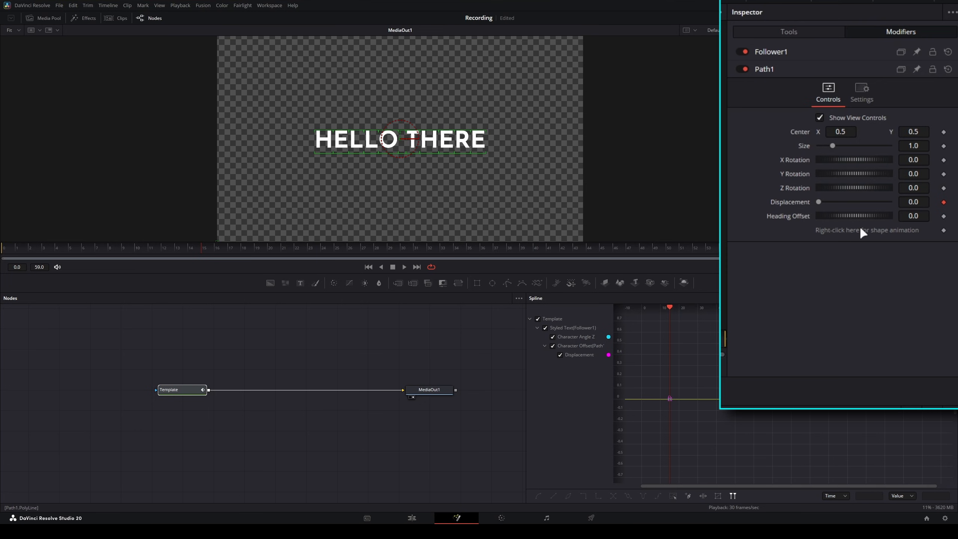
pyautogui.click(795, 47)
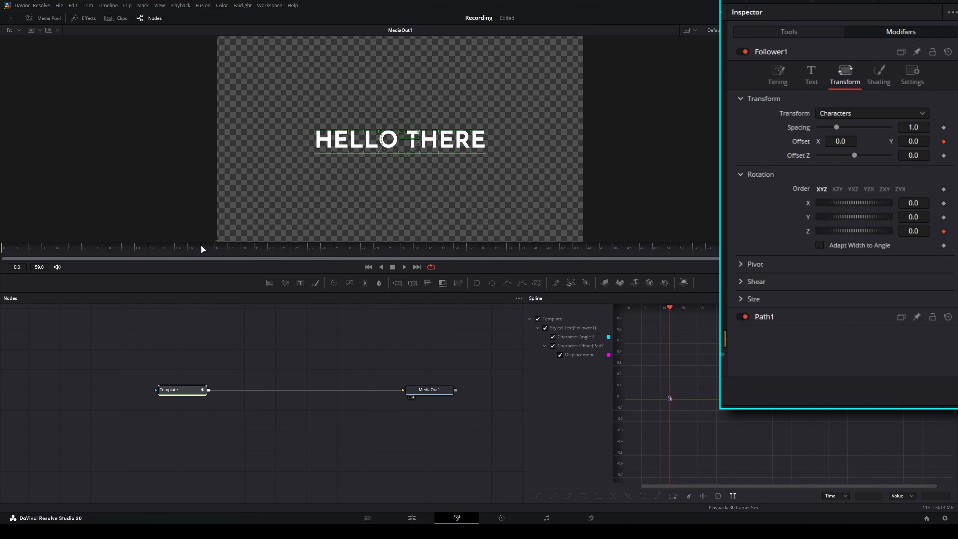
# - At frame 0, set the Follower's Offset Y to -0.125 and its Z rotation to a negative angle, and scrub to frame 15
pyautogui.moveTo(165, 251); pyautogui.dragTo(10, 256)
pyautogui.moveTo(919, 142); pyautogui.dragTo(896, 142)
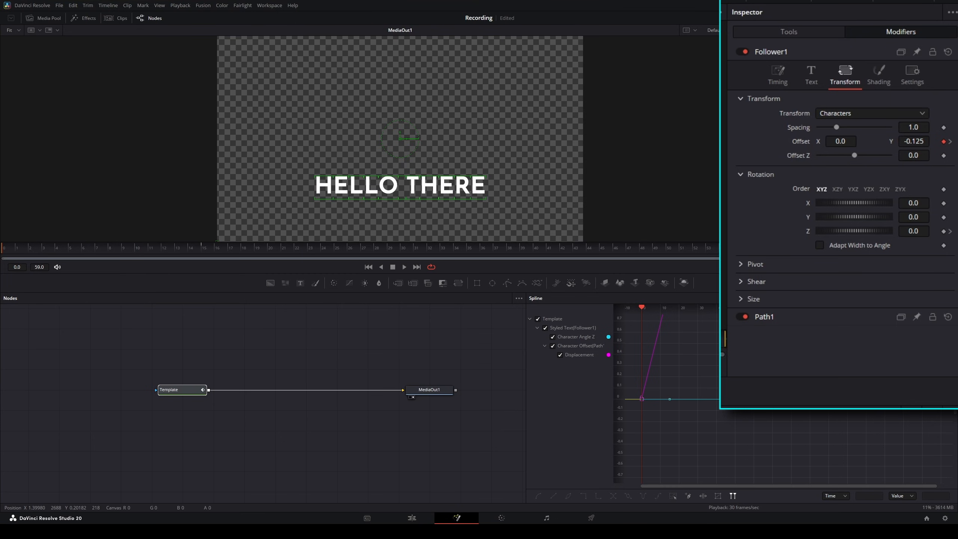
pyautogui.moveTo(917, 231); pyautogui.dragTo(854, 231)
pyautogui.doubleClick(913, 230)
pyautogui.write('-30')
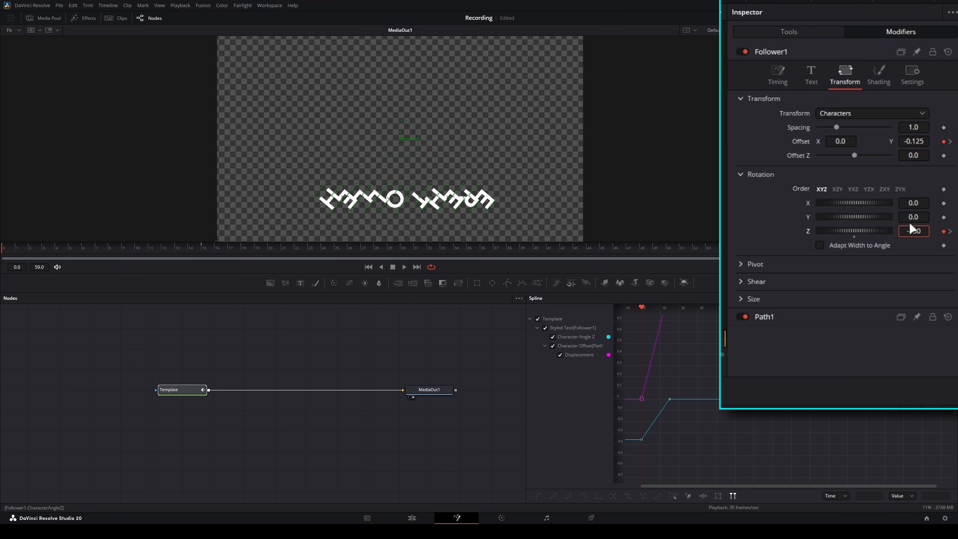
pyautogui.press('Return')
pyautogui.moveTo(28, 248); pyautogui.dragTo(202, 256)
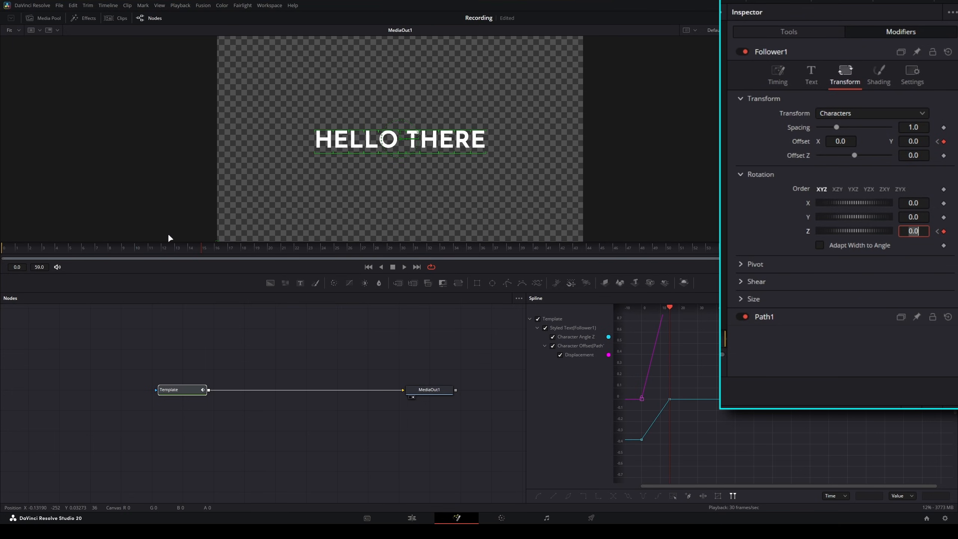
# - Set the Follower's delay between each character to 1.0 and play the staggered letter animation
pyautogui.click(779, 78)
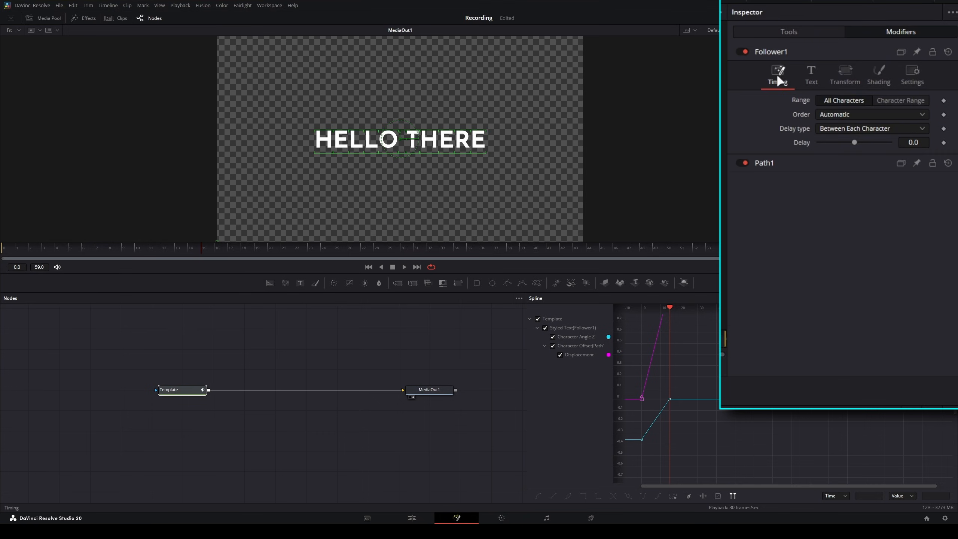
pyautogui.doubleClick(912, 142)
pyautogui.write('1')
pyautogui.press('Return')
pyautogui.moveTo(7, 250); pyautogui.dragTo(395, 255)
pyautogui.press('space')
pyautogui.press('space')
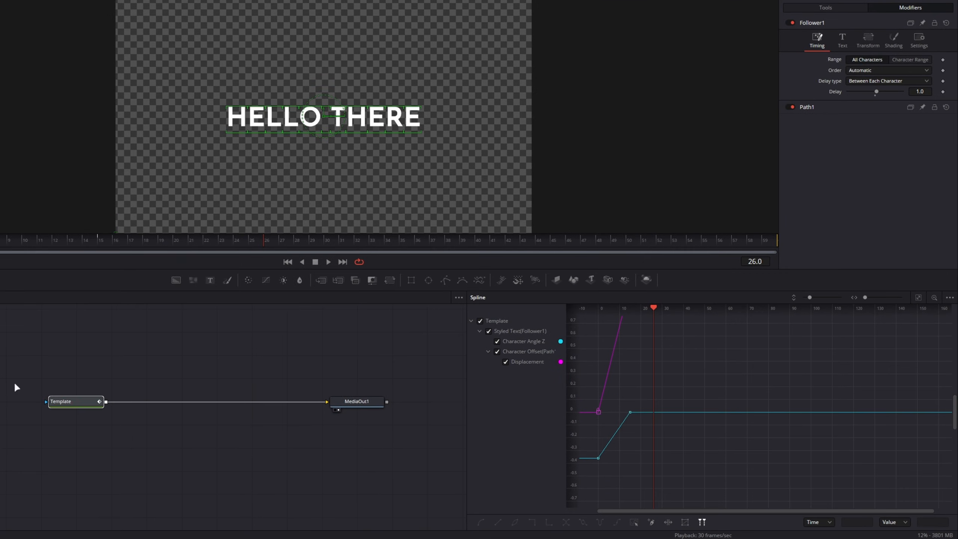
# - Fit the Follower's rotation and offset curves in the Spline editor and apply Out Back Cubic easing to all their keyframes
pyautogui.click(918, 297)
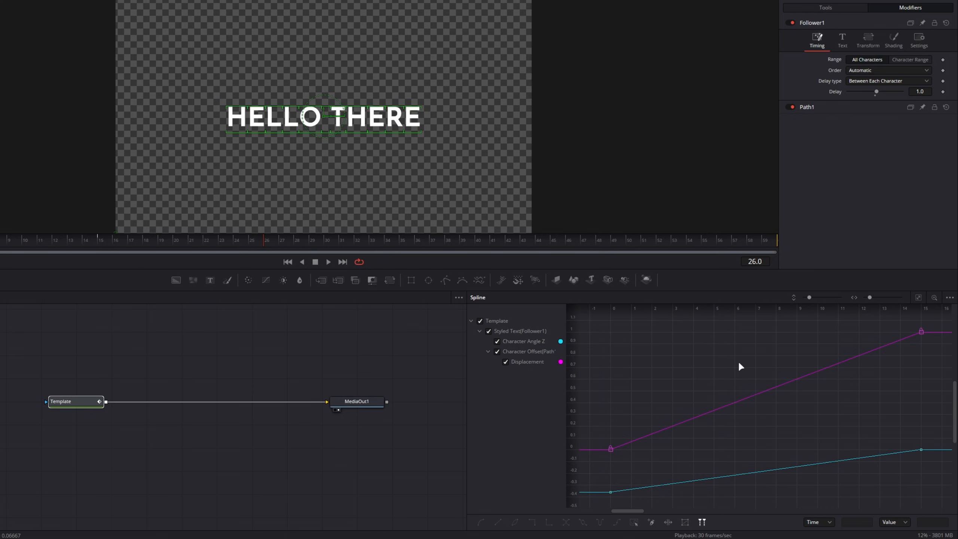
pyautogui.hotkey('ctrl', 'a')
pyautogui.press('s')
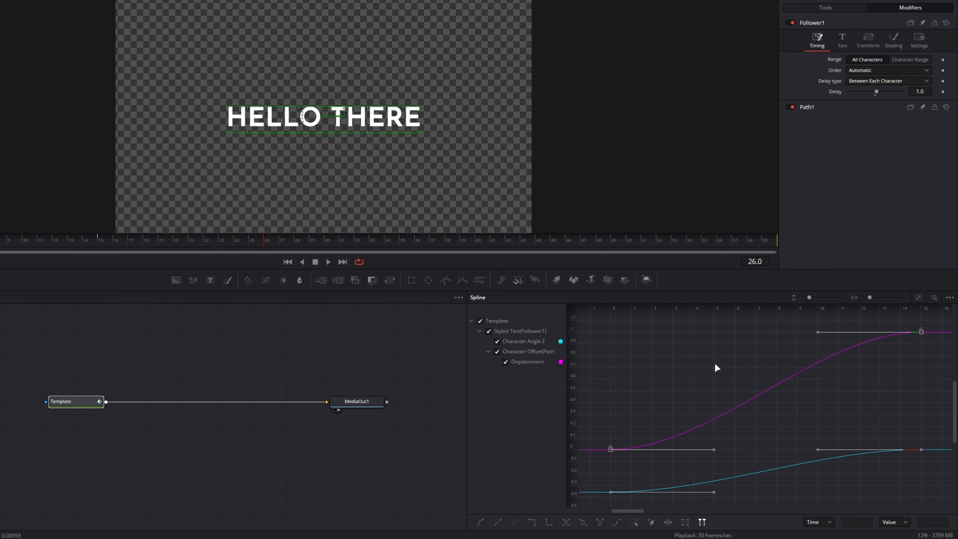
pyautogui.rightClick(666, 363)
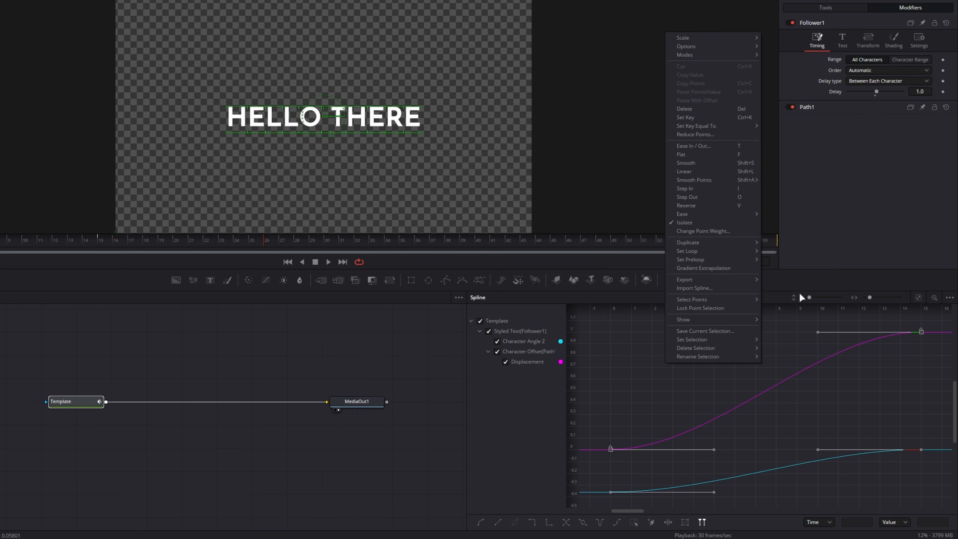
pyautogui.moveTo(736, 213)
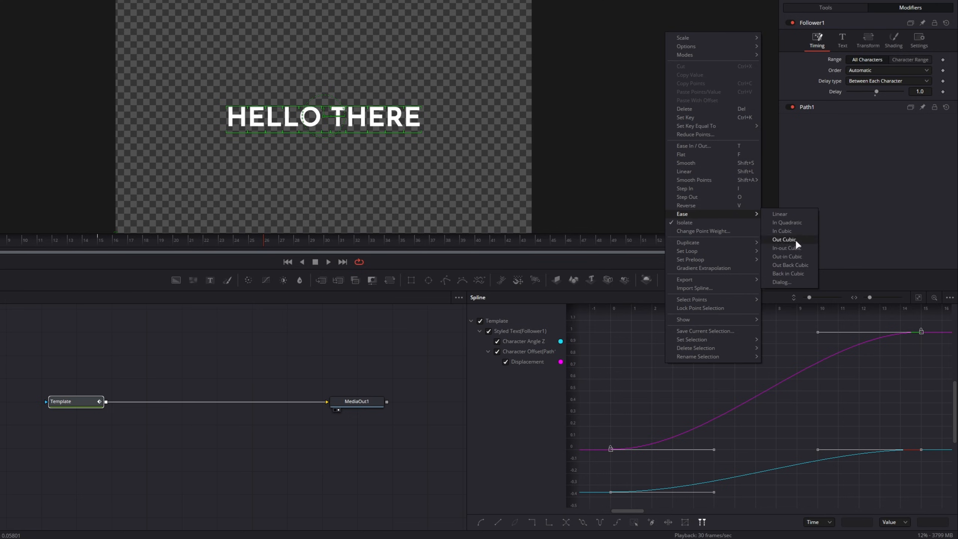
pyautogui.click(795, 264)
pyautogui.moveTo(757, 391); pyautogui.dragTo(756, 414)
pyautogui.scroll(-2, 756, 413)
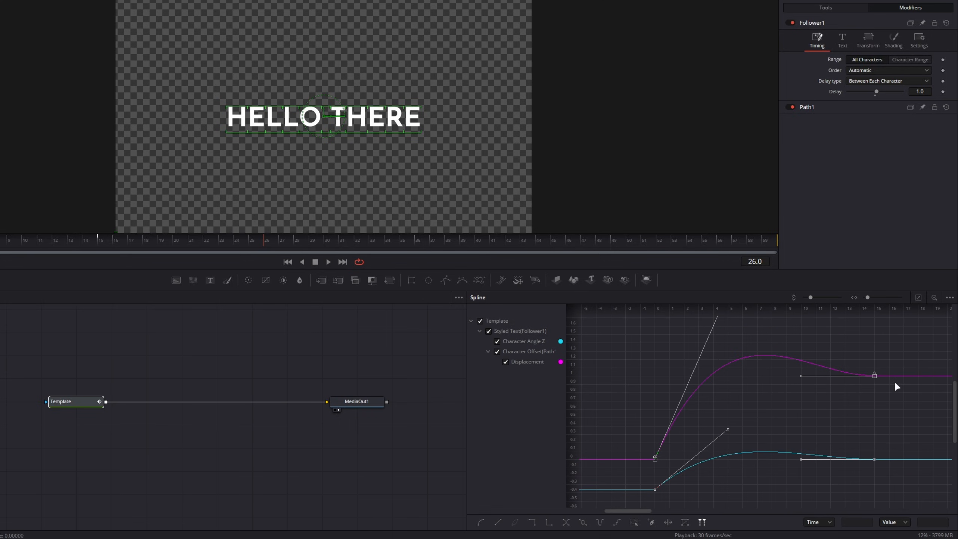
# - Play and scrub the HELLO THERE animation to check the letter-by-letter overshoot
pyautogui.press('space')
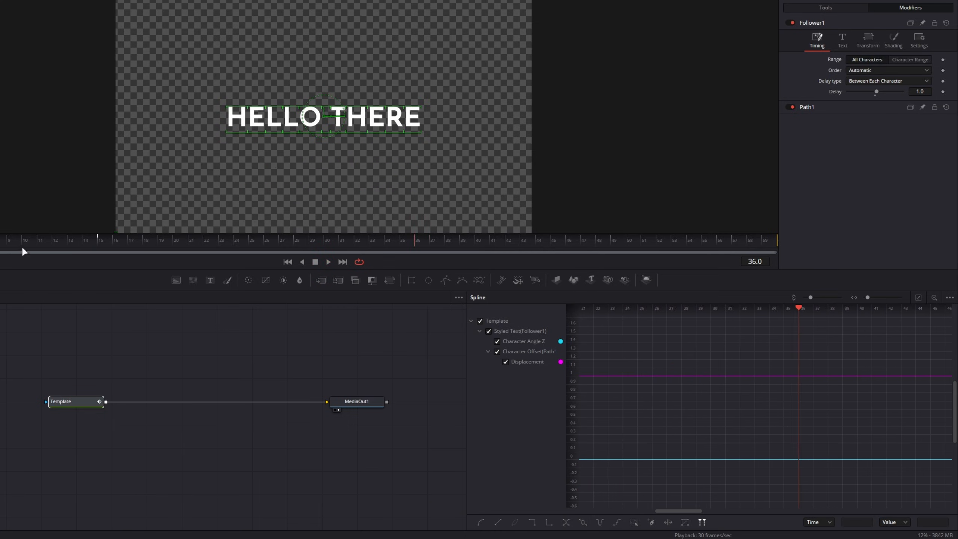
pyautogui.press('space')
pyautogui.click(37, 239)
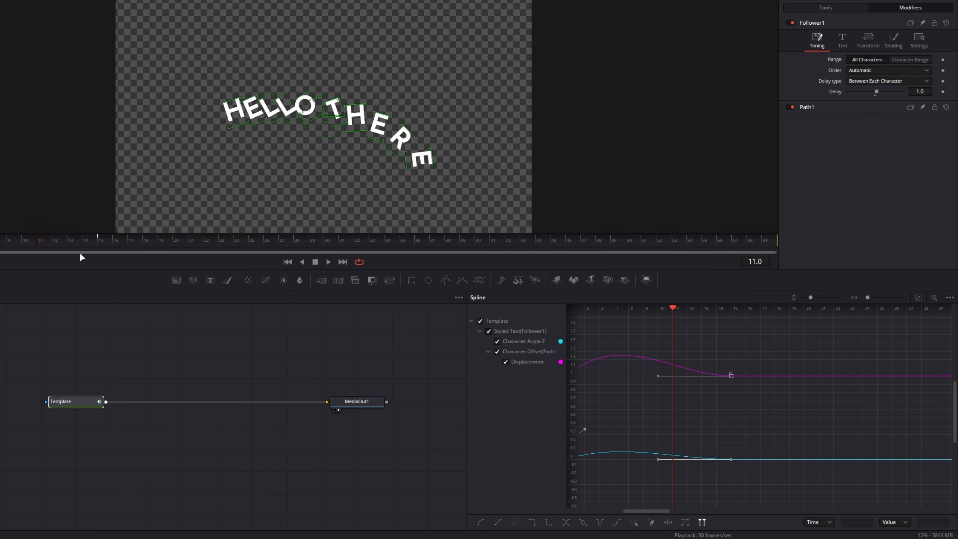
pyautogui.press('space')
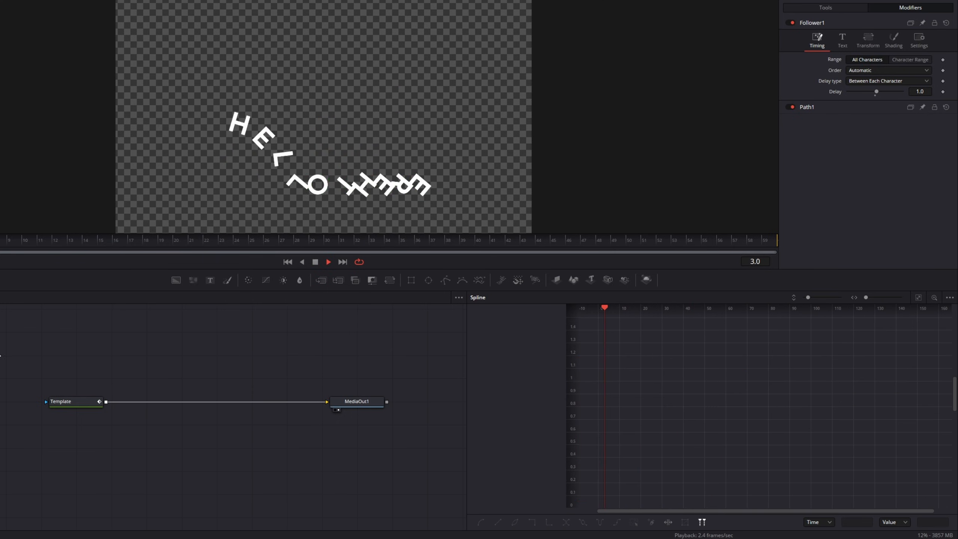
pyautogui.press('space')
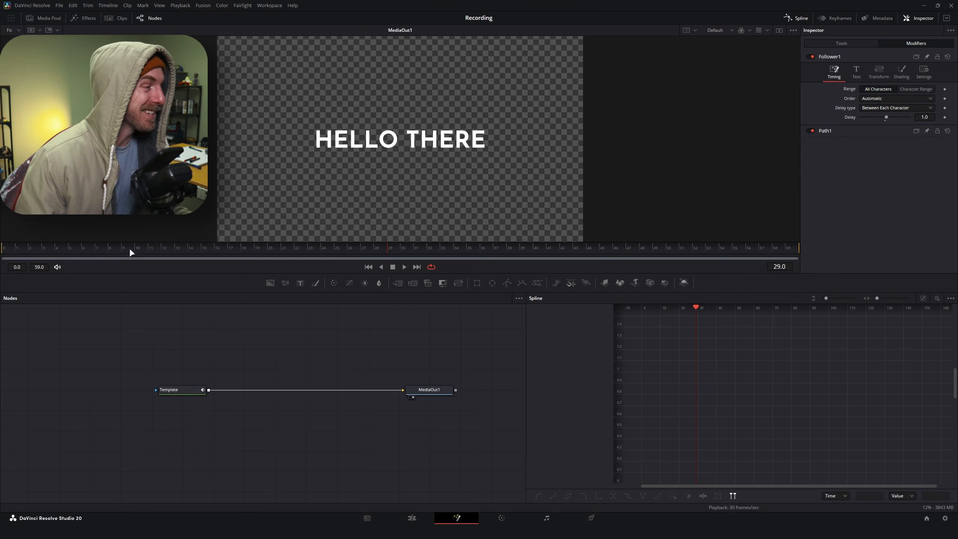
# - At frame 0, compare the Follower modifier's Shading settings with the Template text tool's own settings
pyautogui.moveTo(131, 251); pyautogui.dragTo(1, 251)
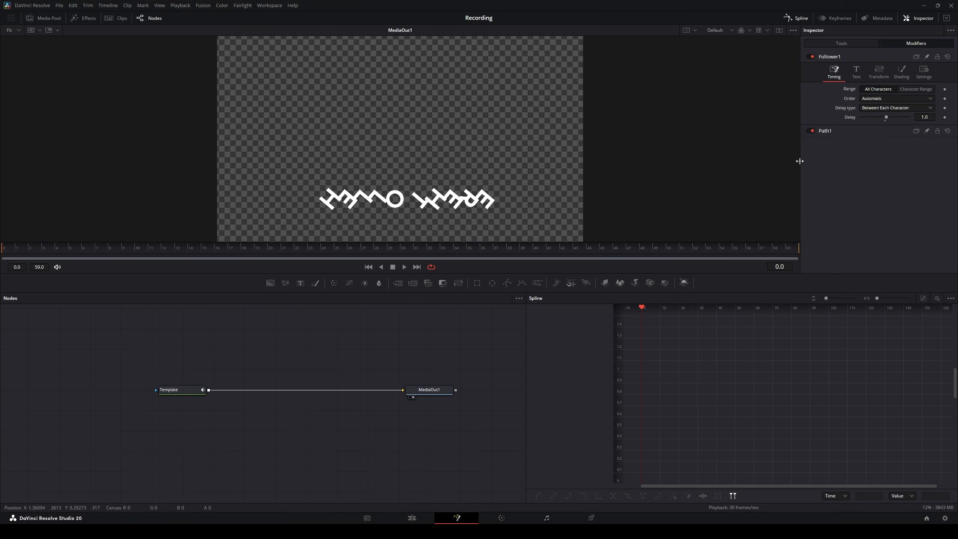
pyautogui.click(891, 73)
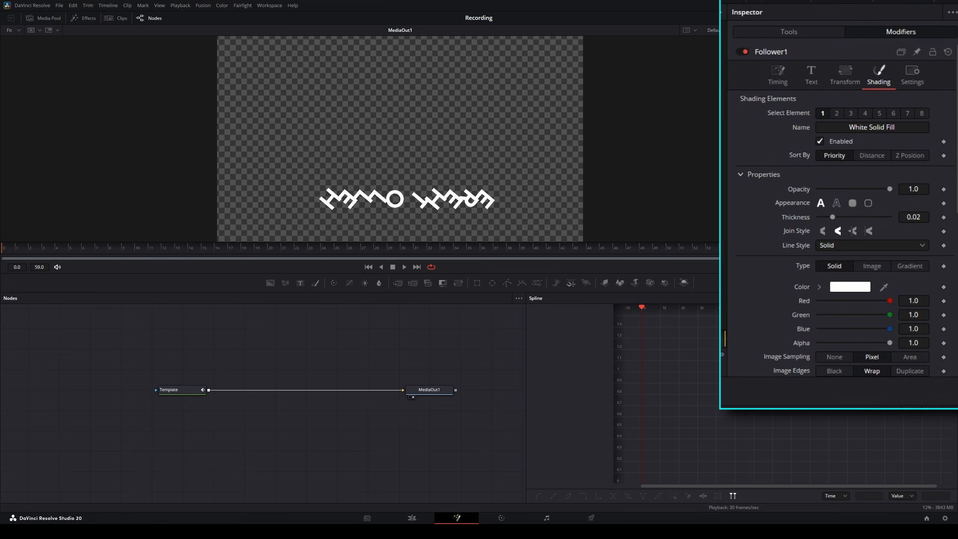
pyautogui.click(790, 33)
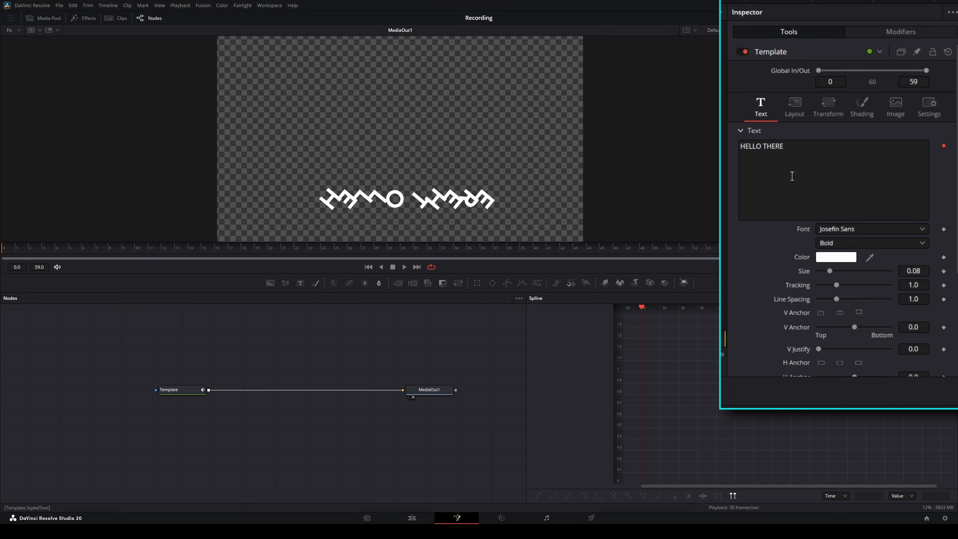
pyautogui.click(871, 30)
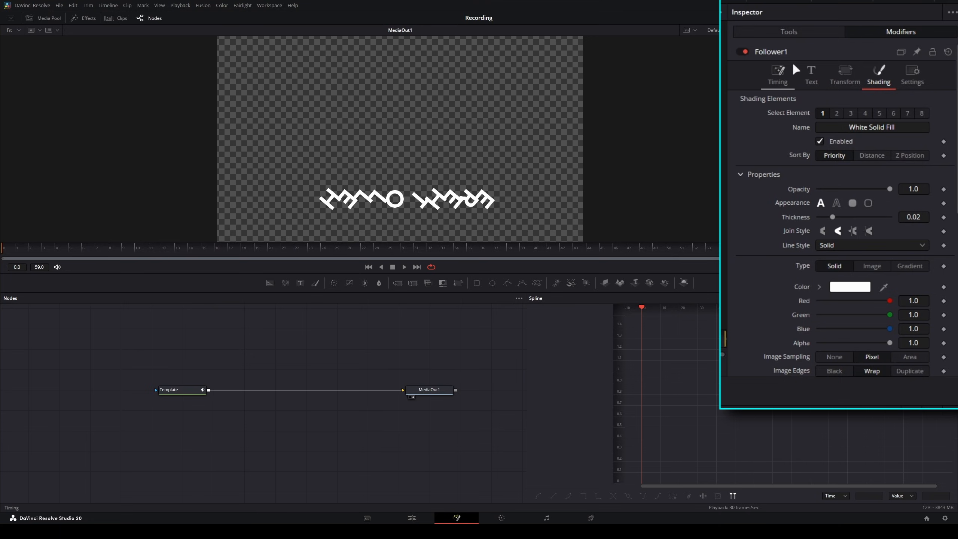
pyautogui.click(788, 31)
pyautogui.click(905, 38)
# - Keyframe the Follower's shading opacity at 1.0 on frame 15 and 0.0 on frame 0, and preview the letter-by-letter fade
pyautogui.moveTo(123, 249); pyautogui.dragTo(204, 250)
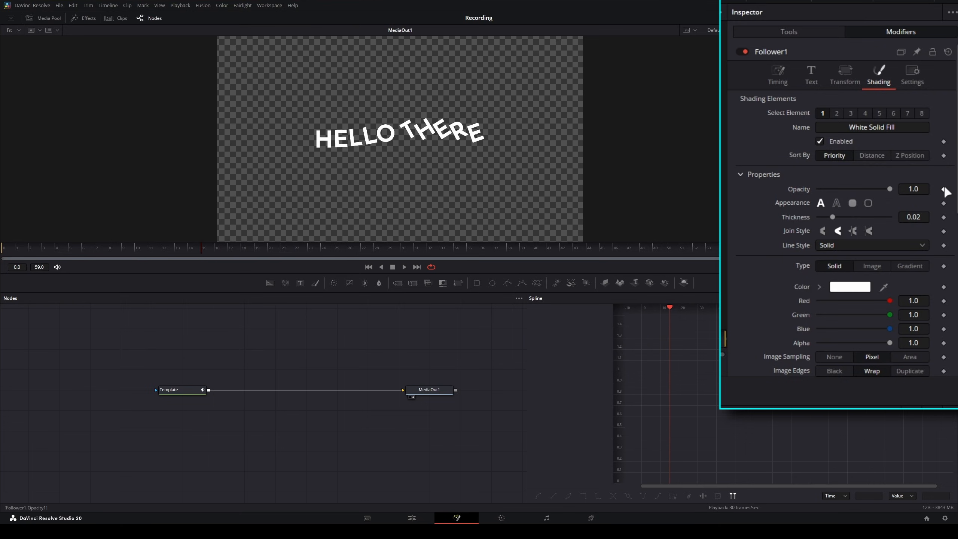
pyautogui.click(13, 245)
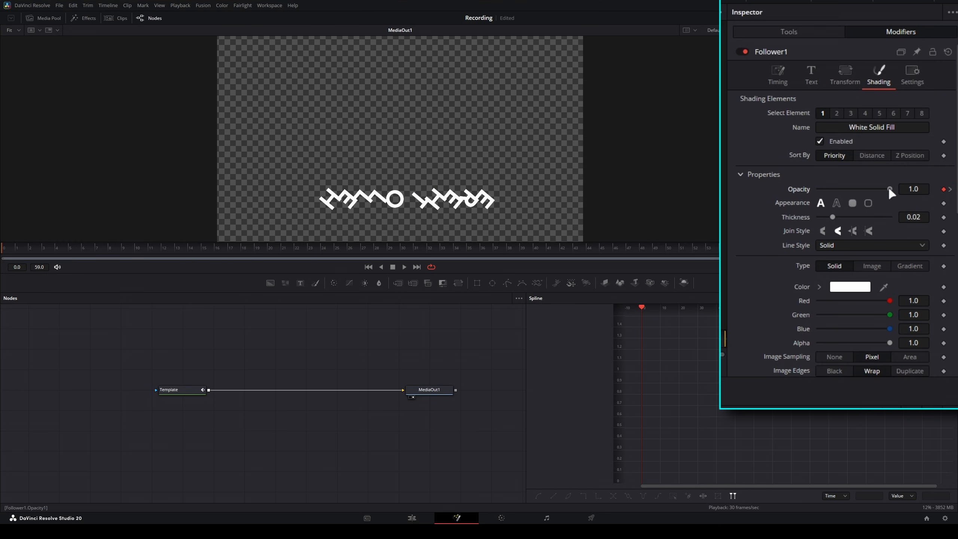
pyautogui.moveTo(890, 190); pyautogui.dragTo(800, 191)
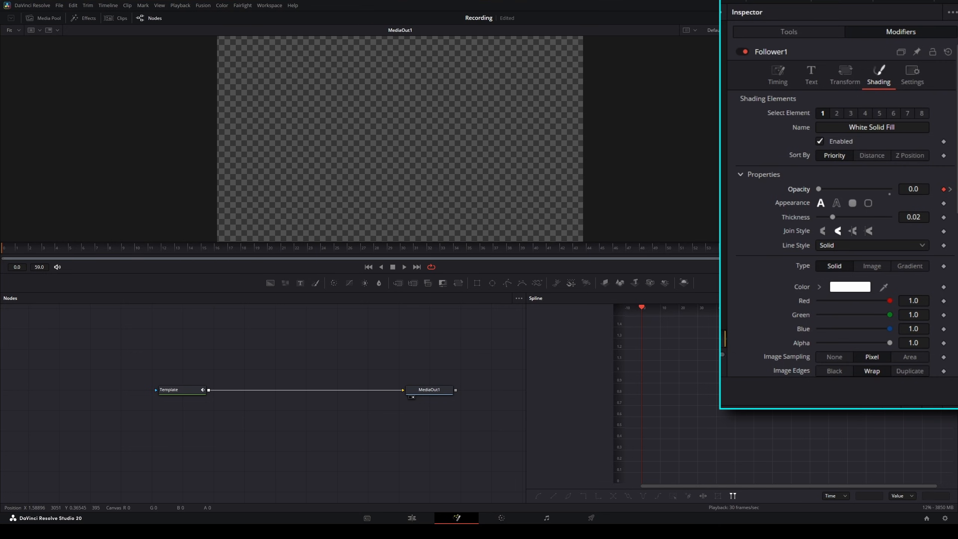
pyautogui.press('space')
pyautogui.moveTo(11, 248); pyautogui.dragTo(269, 247)
# - Fit the Template node's Opacity 1 curve in the Spline editor and apply ease-out easing to all its keyframes
pyautogui.moveTo(336, 332); pyautogui.dragTo(79, 437)
pyautogui.click(561, 346)
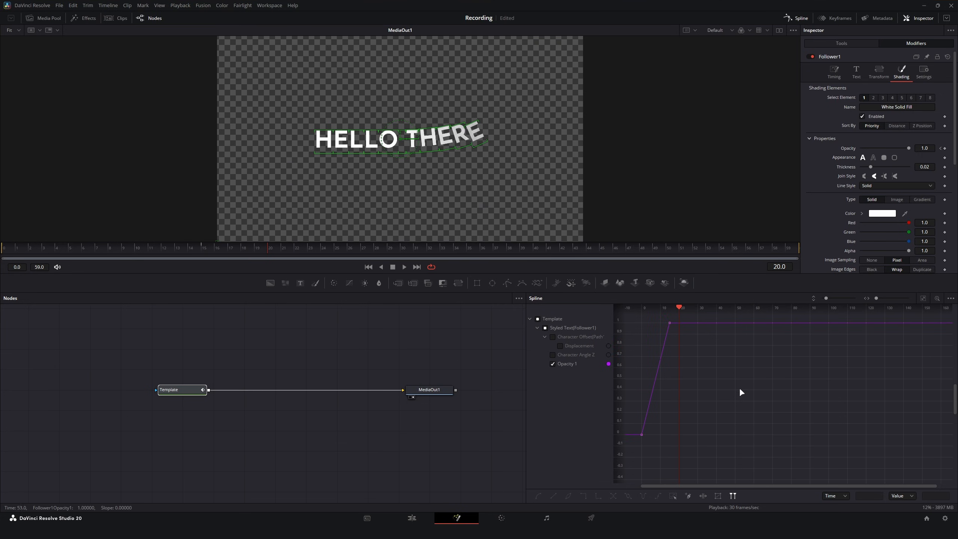
pyautogui.click(923, 298)
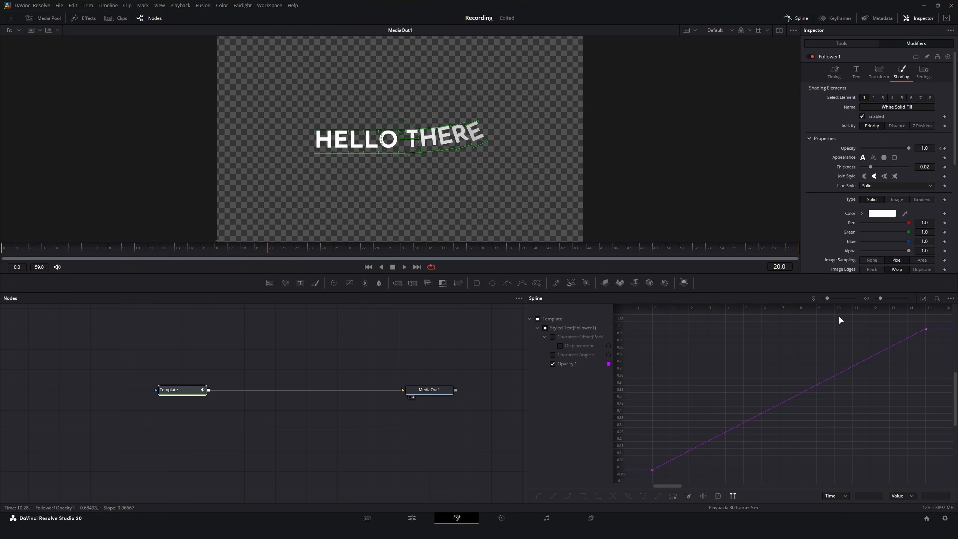
pyautogui.hotkey('ctrl', 'a')
pyautogui.press('s')
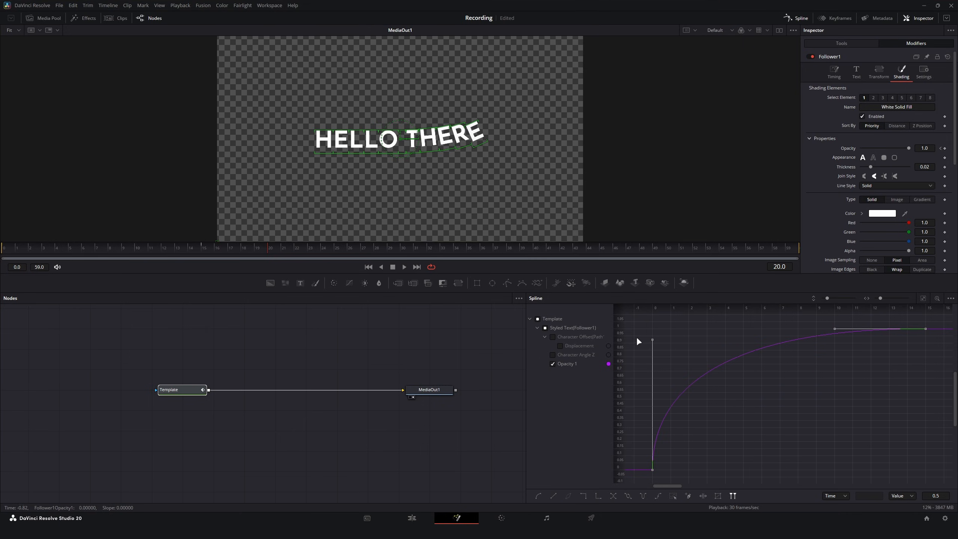
# - Play the animated HELLO THERE title together with the gears sound effect on the editing timeline
pyautogui.press('space')
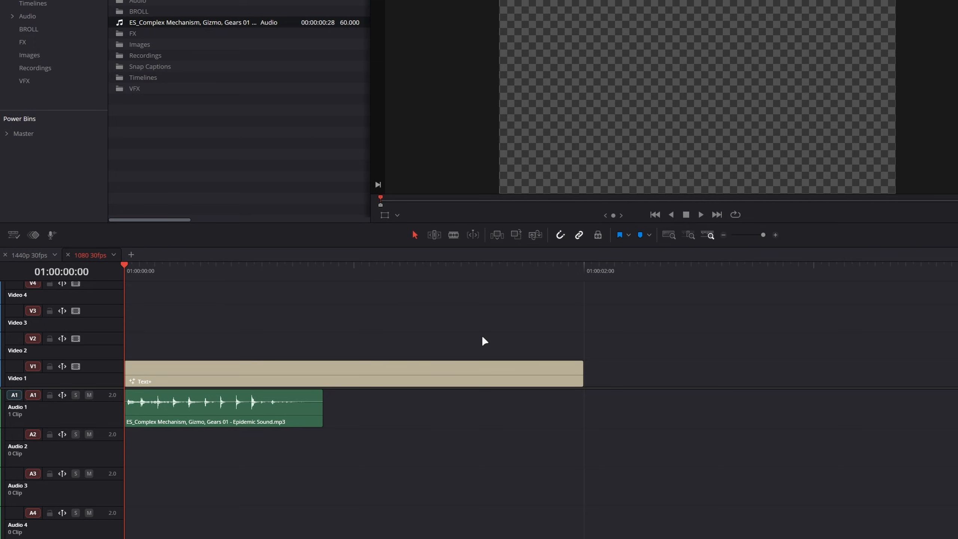
pyautogui.press('space')
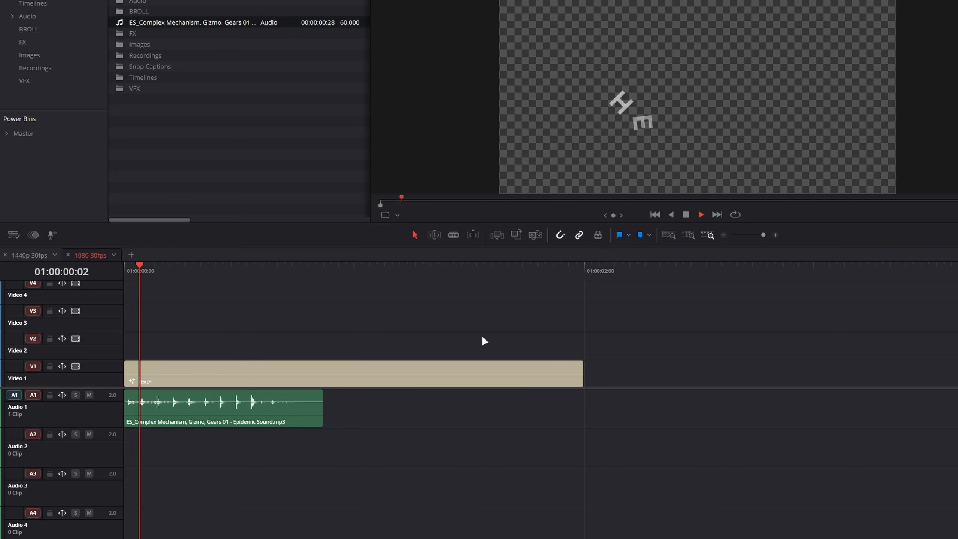
pyautogui.press('space')
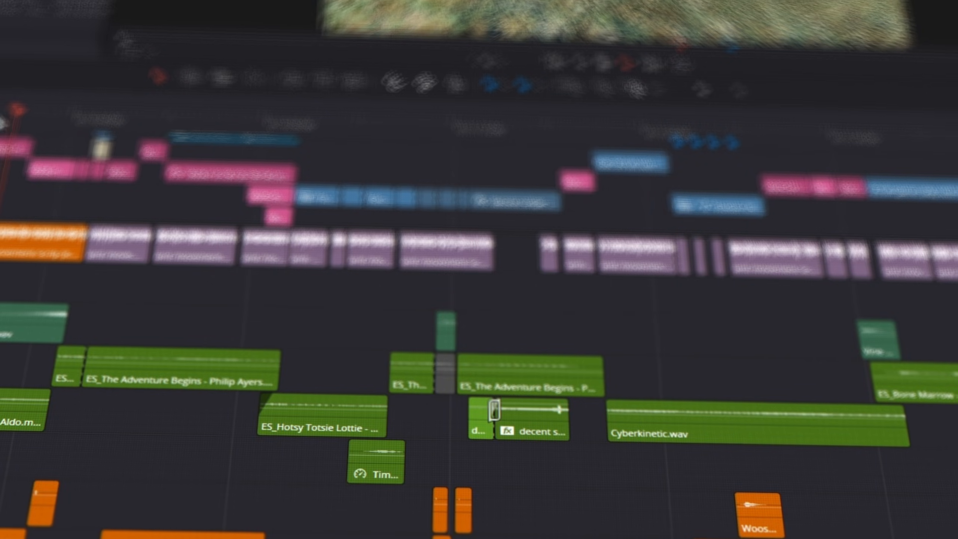
# - Move the playhead to earlier points of the finished video's timeline and play the section with the Rumble Riser and music clips
pyautogui.scroll(5, 28, 161)
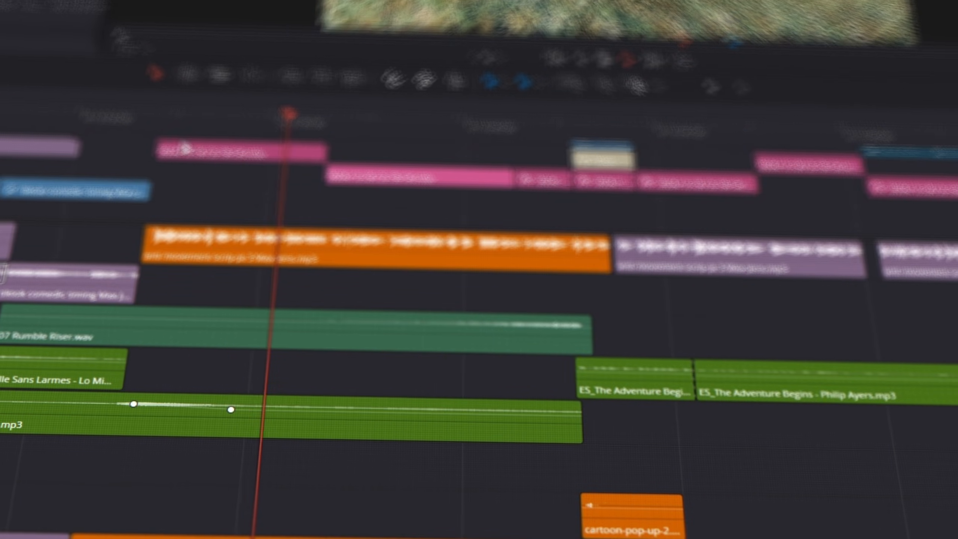
pyautogui.click(102, 121)
pyautogui.press('space')
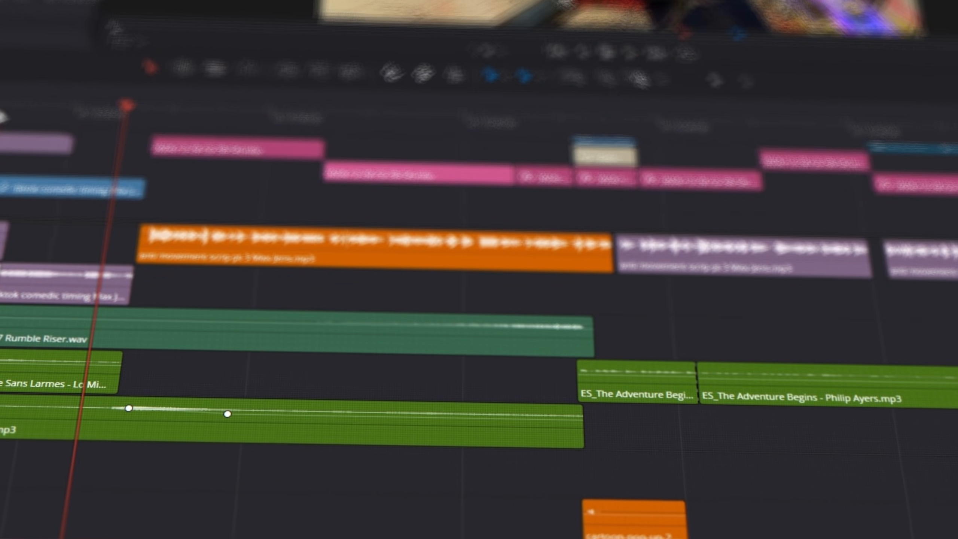
pyautogui.click(25, 117)
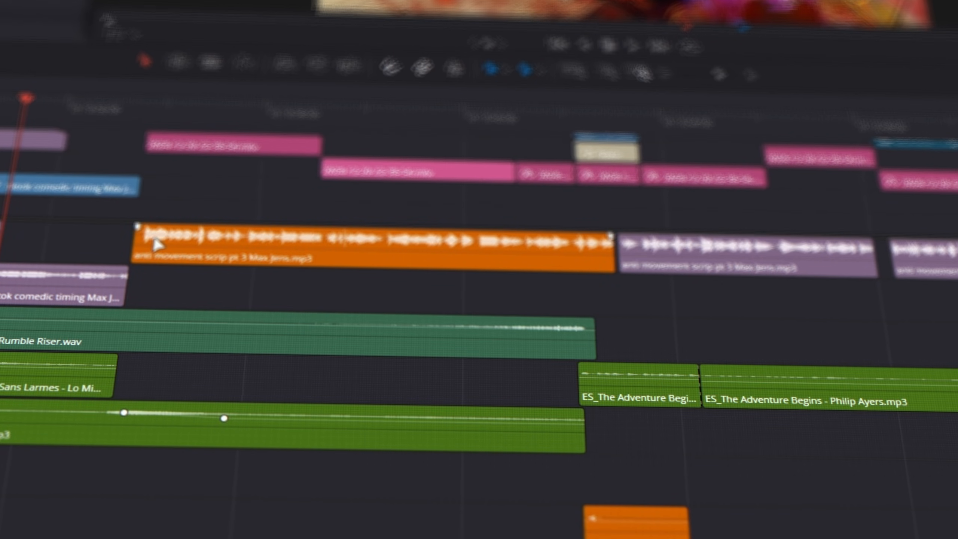
# - In Epidemic Sound, browse the featured playlists and submit a music adaptation with the Epic mood and Classical string ensemble instrument
pyautogui.scroll(-3, 159, 264)
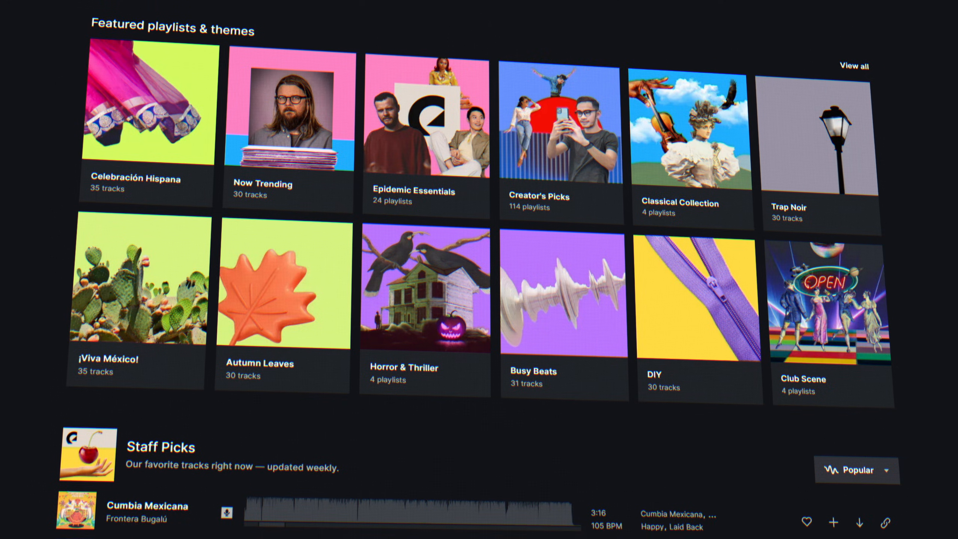
pyautogui.scroll(-2, 479, 270)
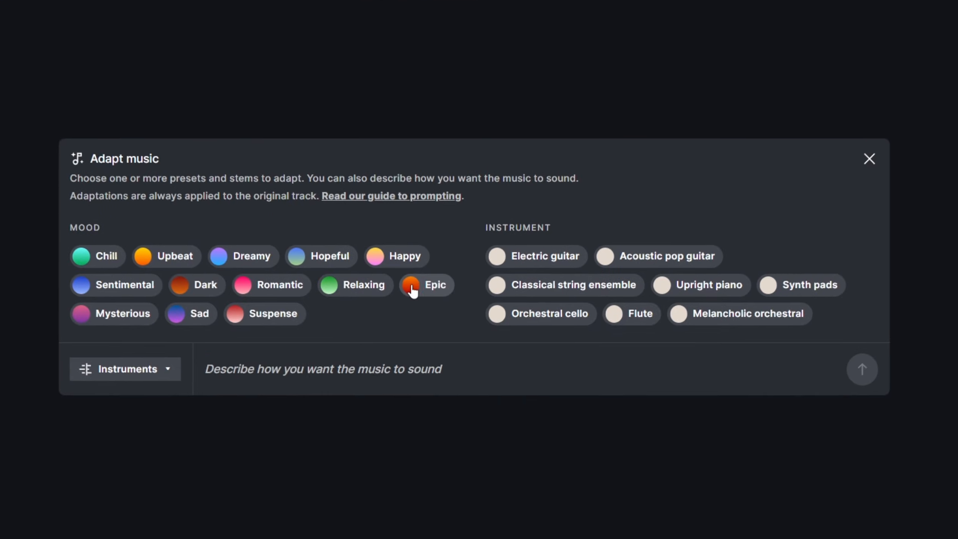
pyautogui.click(413, 287)
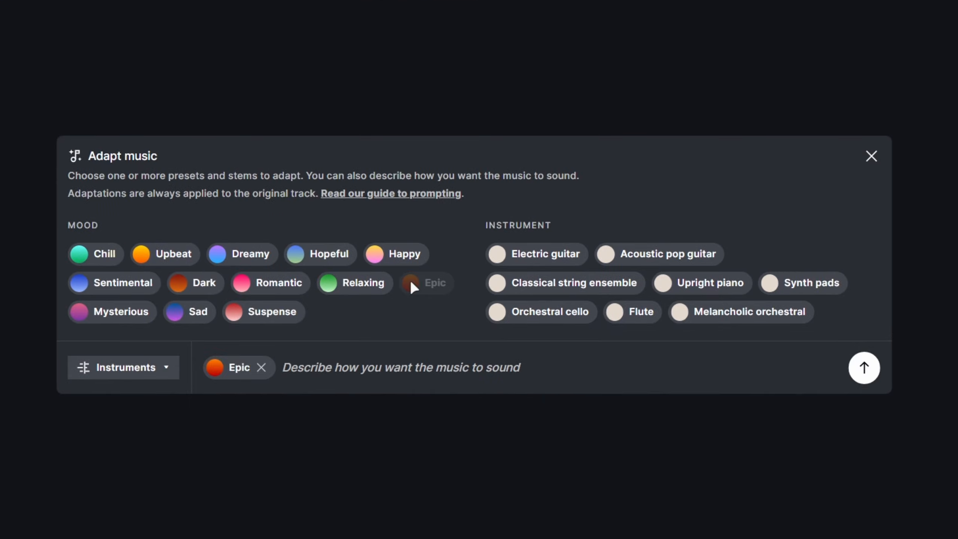
pyautogui.click(497, 288)
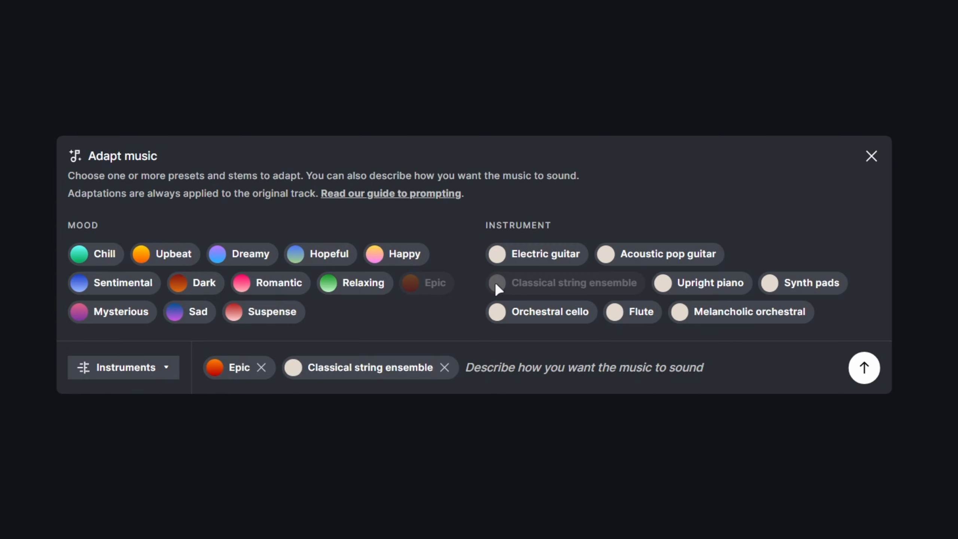
pyautogui.click(864, 368)
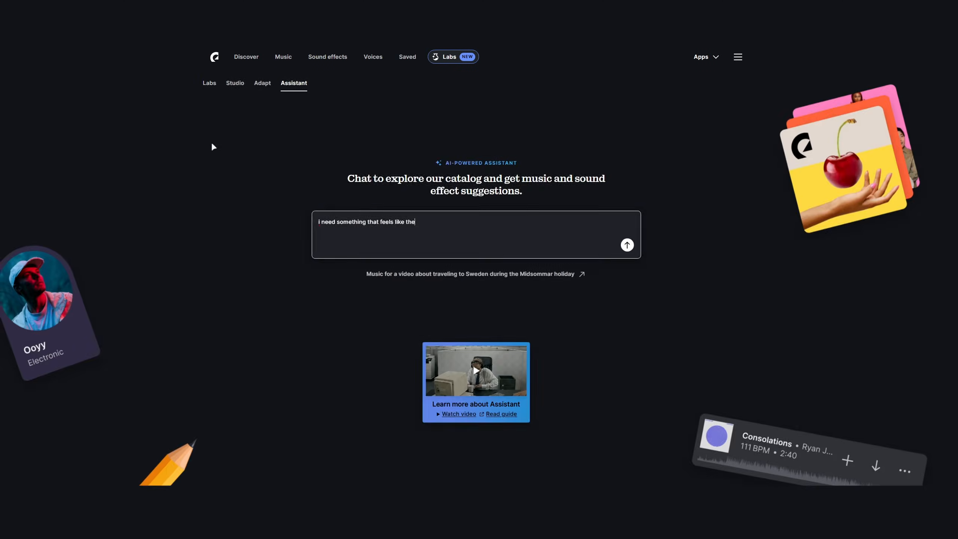
# - Ask the Assistant for something that feels like the start of a new journey, optimistic, and has some tempo to it
pyautogui.write('tart of a new journey')
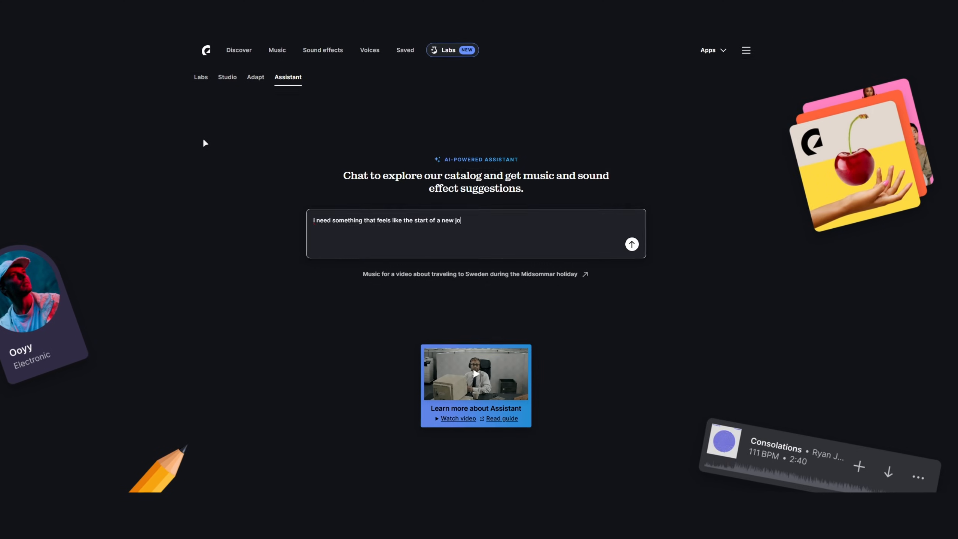
pyautogui.write(', optim')
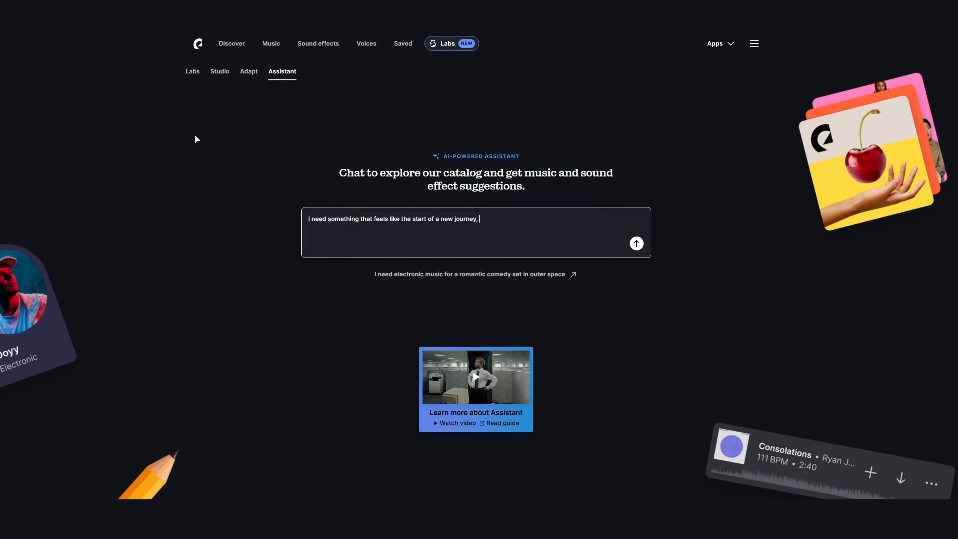
pyautogui.write('istic')
pyautogui.press('Return')
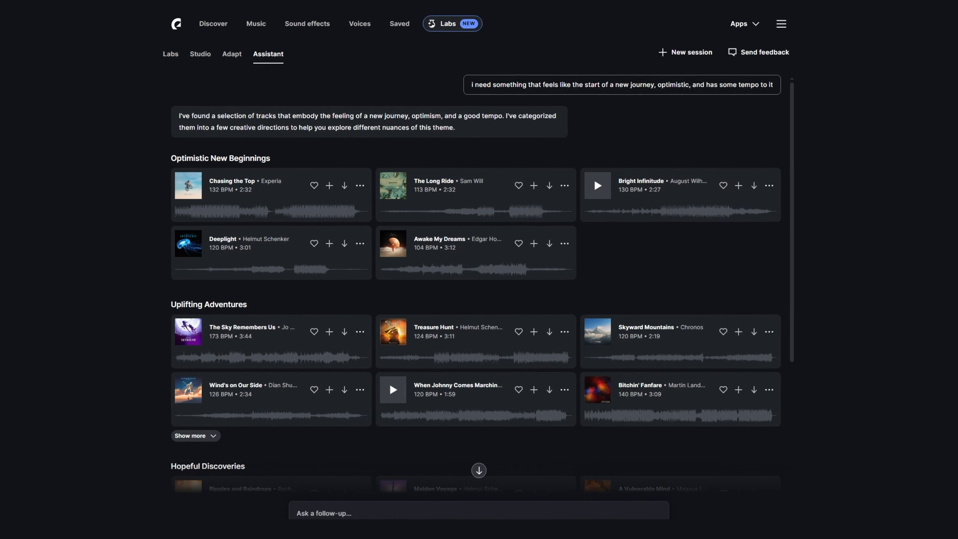
# - Preview Chasing the Top, Awake My Dreams and The Sky Remembers Us, and place Skyward Mountains beneath the last clips on the DaVinci Resolve timeline
pyautogui.click(181, 186)
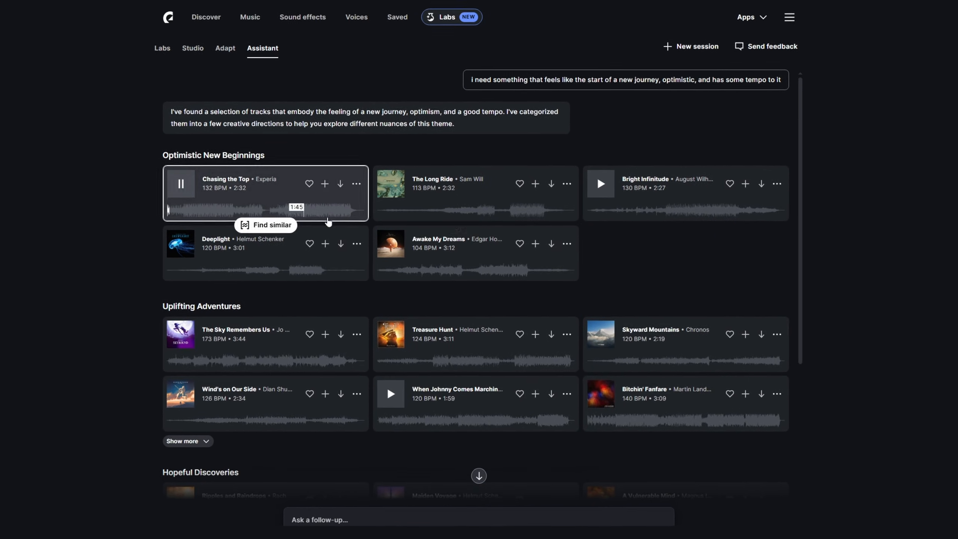
pyautogui.click(392, 242)
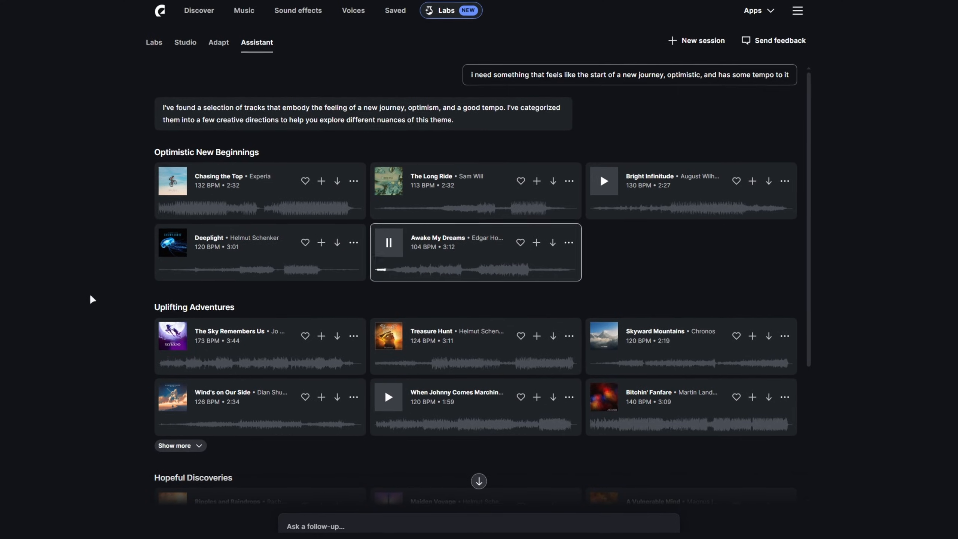
pyautogui.click(176, 335)
pyautogui.scroll(-3, 231, 302)
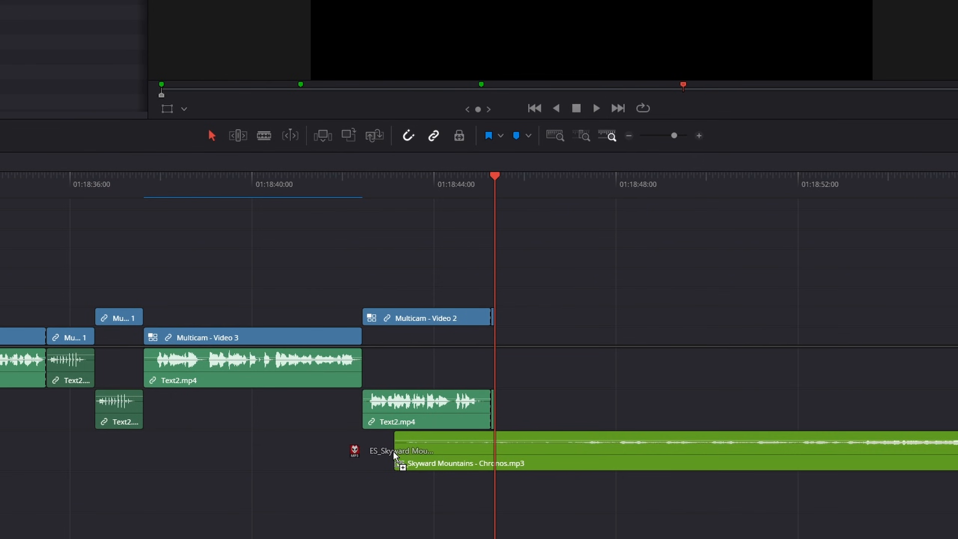
pyautogui.moveTo(361, 461); pyautogui.dragTo(308, 458)
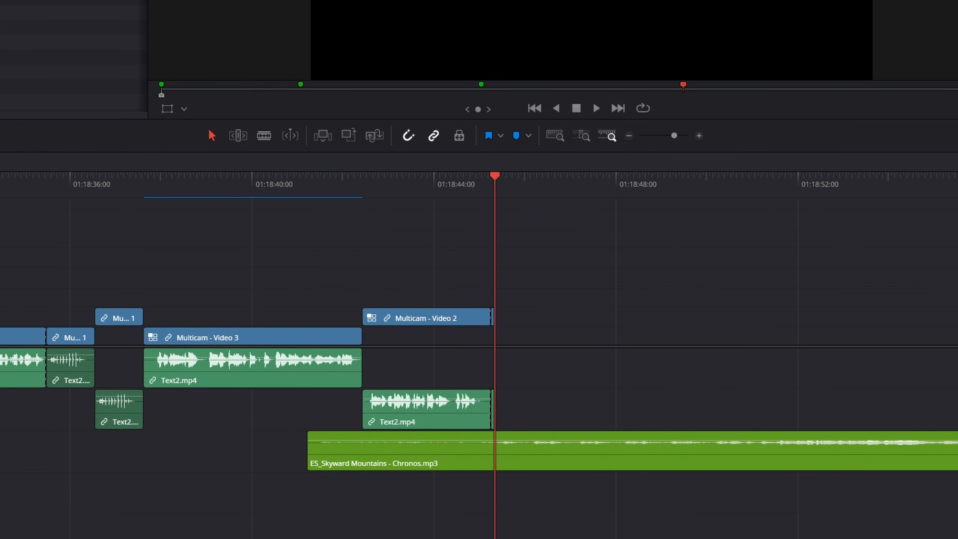
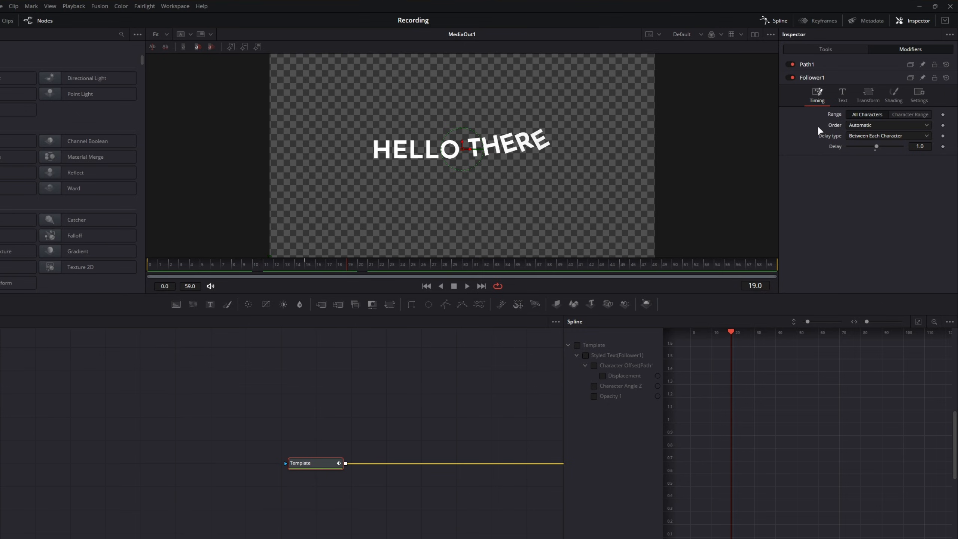
# - Set the Follower's timing order to Completely Random and scrub through the HELLO THERE animation
pyautogui.click(852, 128)
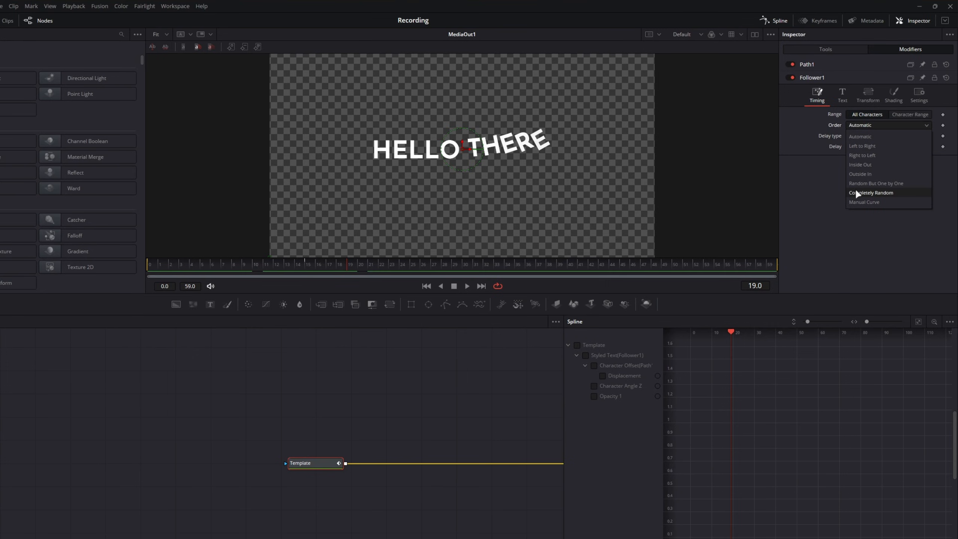
pyautogui.click(864, 192)
pyautogui.moveTo(201, 269); pyautogui.dragTo(405, 272)
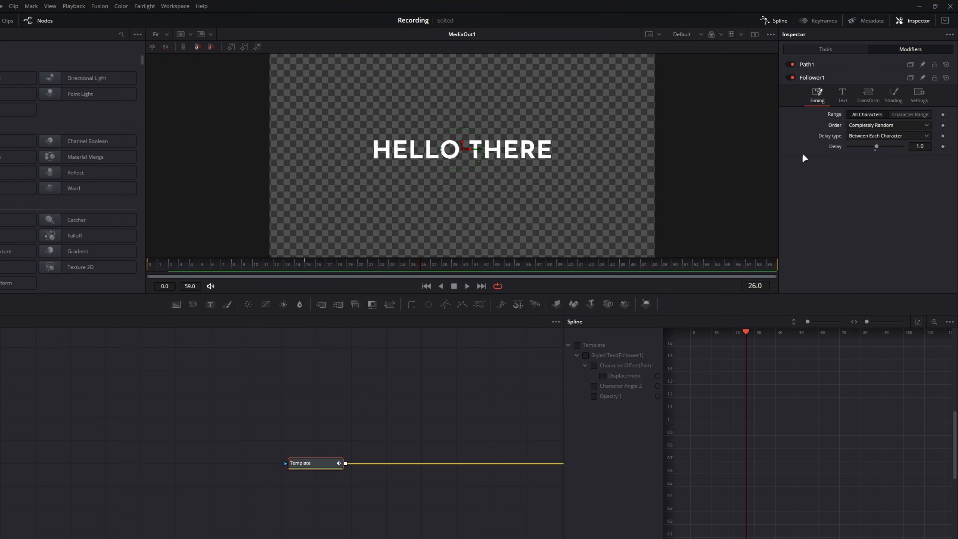
# - Set the Follower's Transform target to Words
pyautogui.click(868, 99)
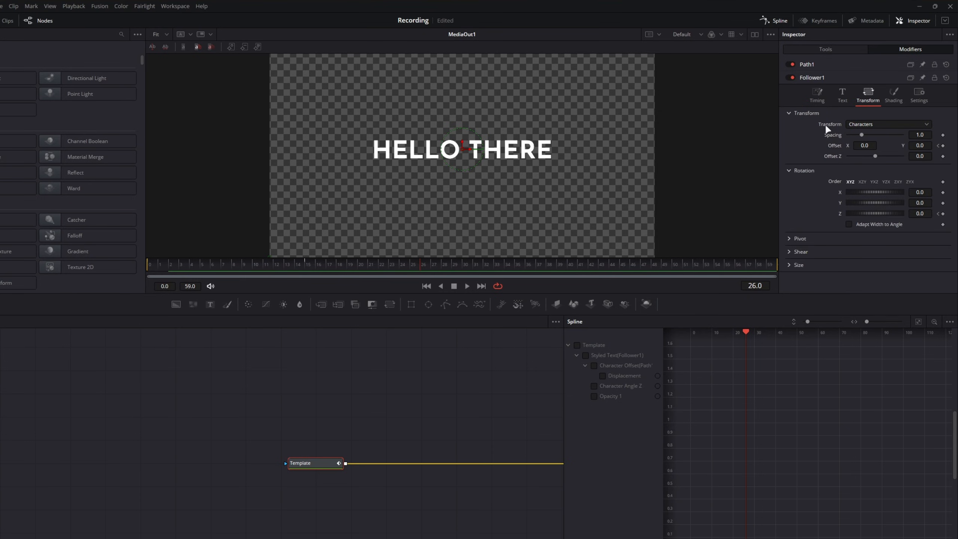
pyautogui.click(863, 125)
pyautogui.click(878, 146)
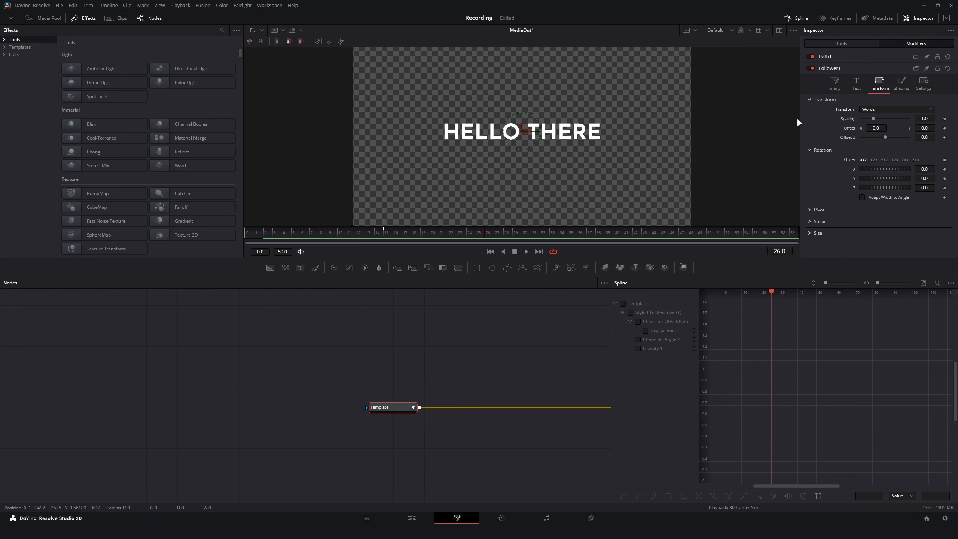
# - On the Edit page, add a new Text+ title to Video 1 at 01:00:04:00 and place the playhead over it
pyautogui.click(412, 517)
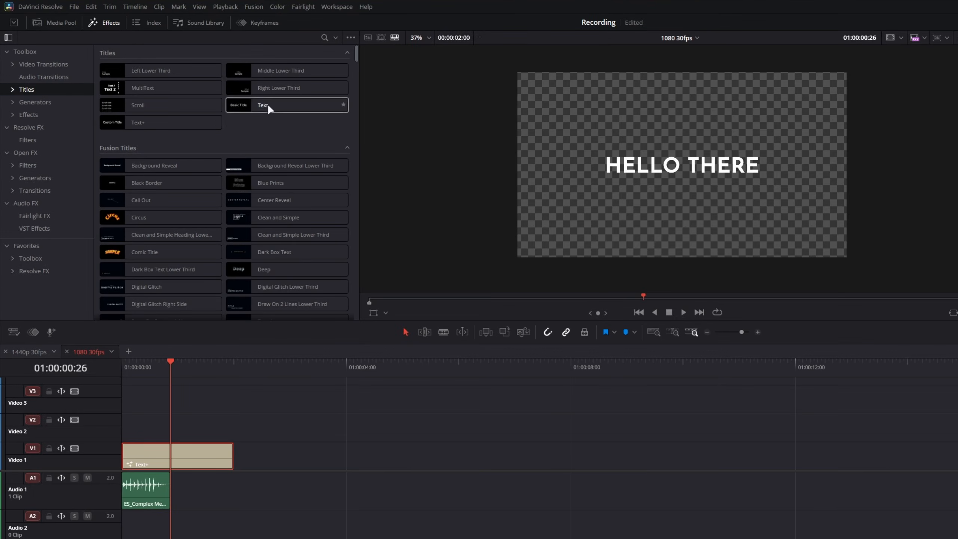
pyautogui.moveTo(142, 122); pyautogui.dragTo(348, 468)
pyautogui.click(373, 362)
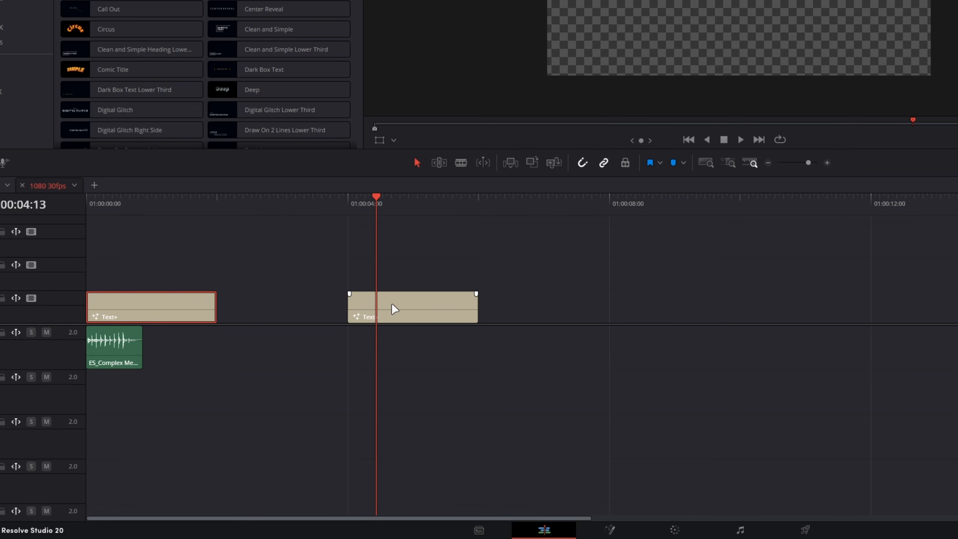
# - Select the new Text+ clip on the timeline and open it in the Fusion page
pyautogui.moveTo(303, 223); pyautogui.dragTo(533, 405)
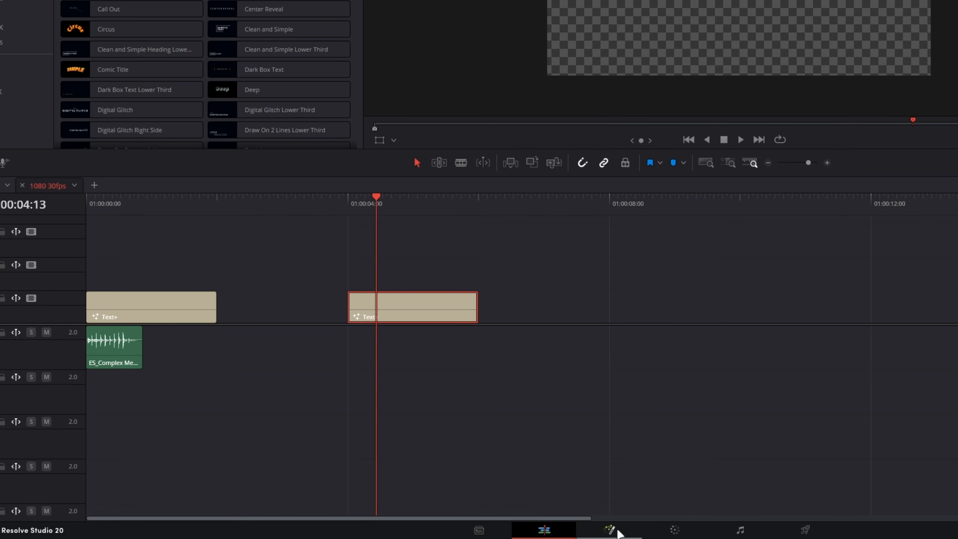
pyautogui.rightClick(414, 297)
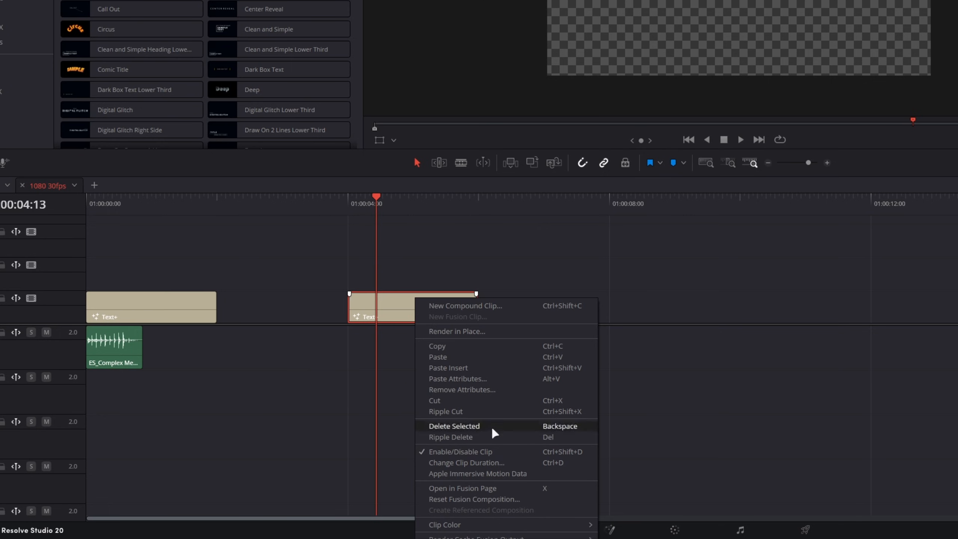
pyautogui.click(484, 489)
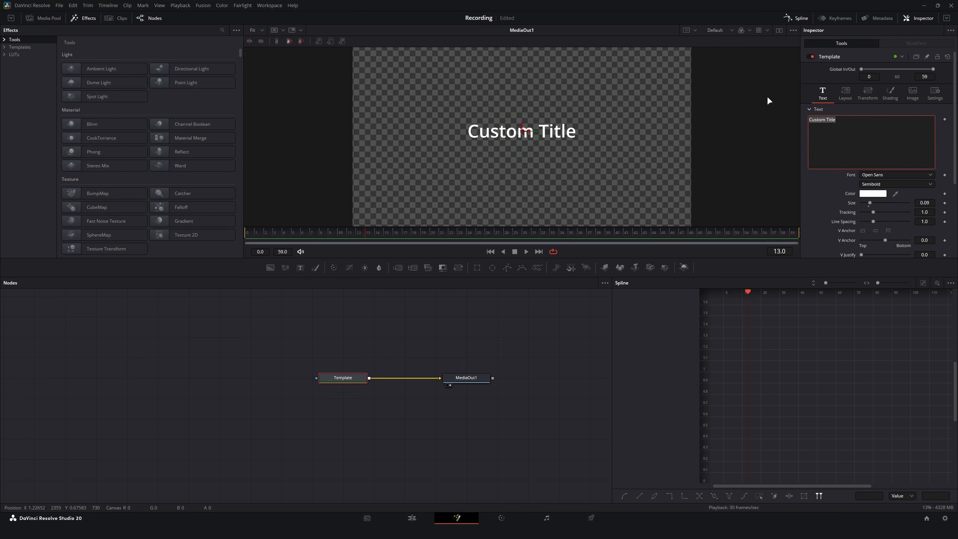
# - Change the title text to Hello Little Buddy and set its font to Josefin Sans
pyautogui.write('Hello Little Buddy')
pyautogui.click(910, 174)
pyautogui.scroll(15, 909, 169)
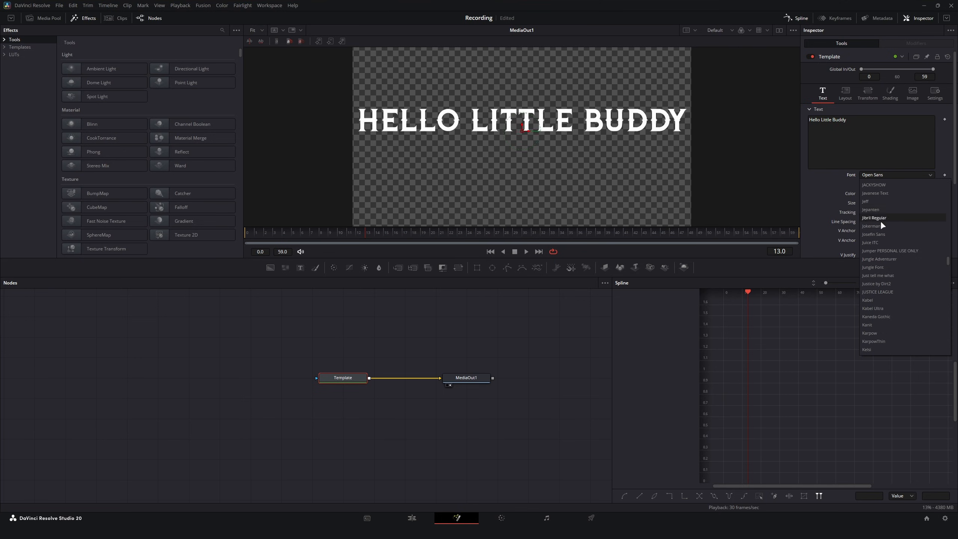
pyautogui.click(875, 233)
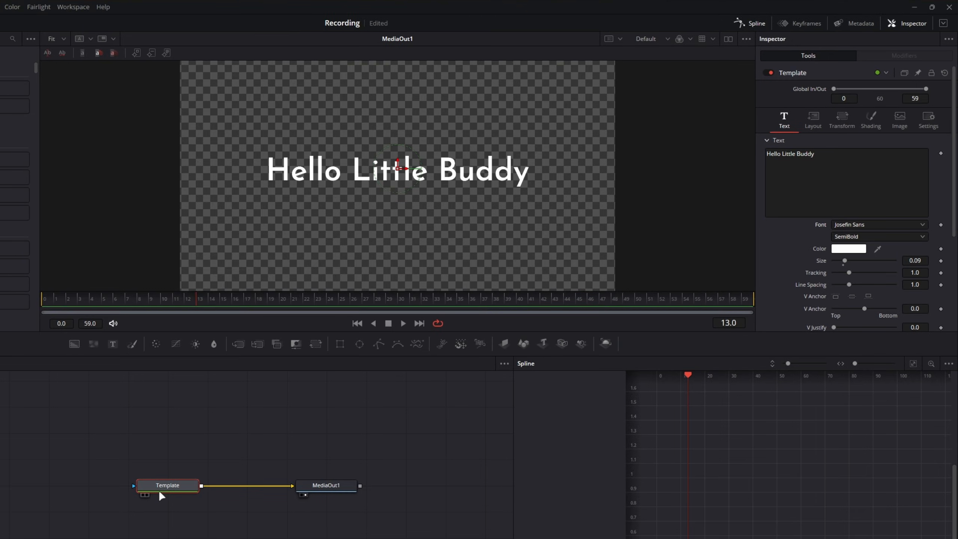
# - Add a Character Level Styling modifier to the title text and show the modifier's controls
pyautogui.rightClick(787, 175)
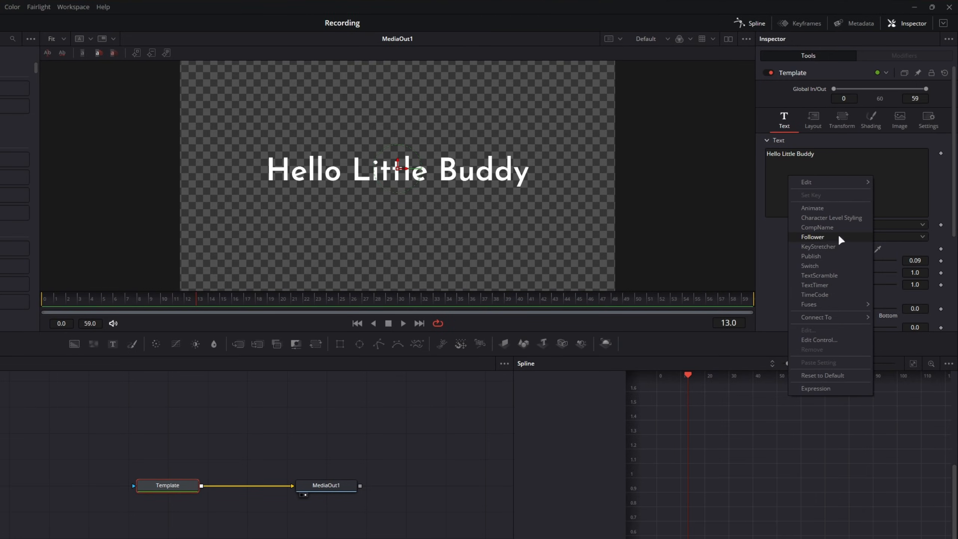
pyautogui.click(819, 218)
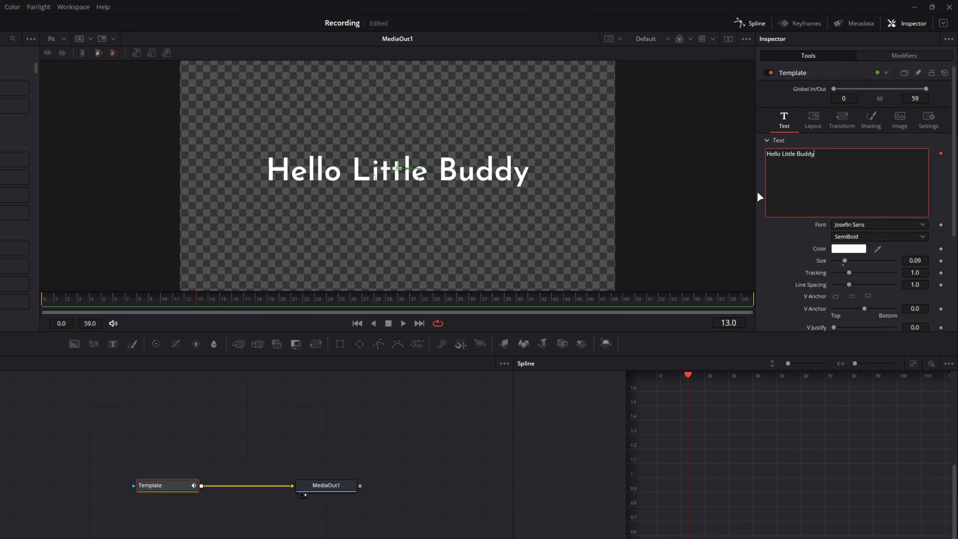
pyautogui.click(880, 54)
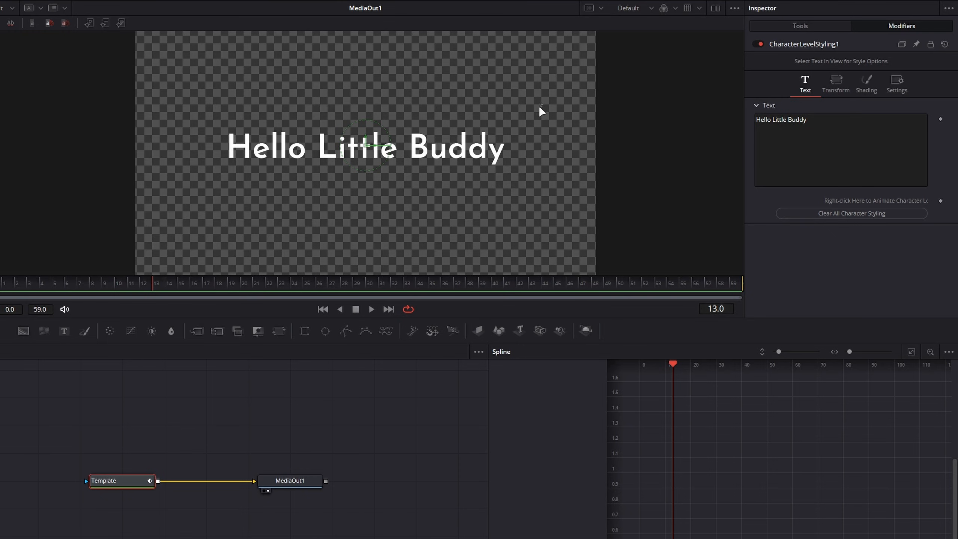
# - Select the word Buddy in the viewer and set its color to red, #ff1c1c
pyautogui.moveTo(540, 107); pyautogui.dragTo(414, 200)
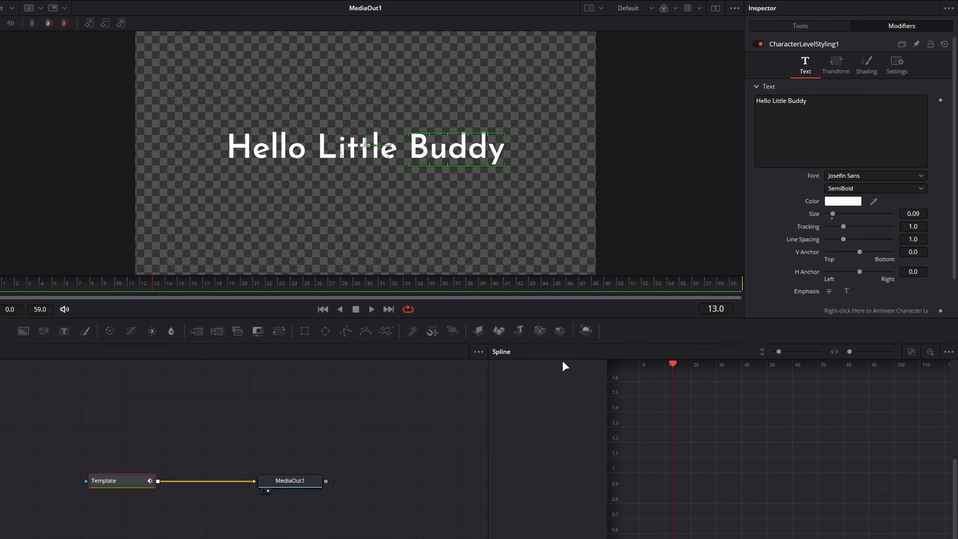
pyautogui.click(844, 201)
pyautogui.click(411, 243)
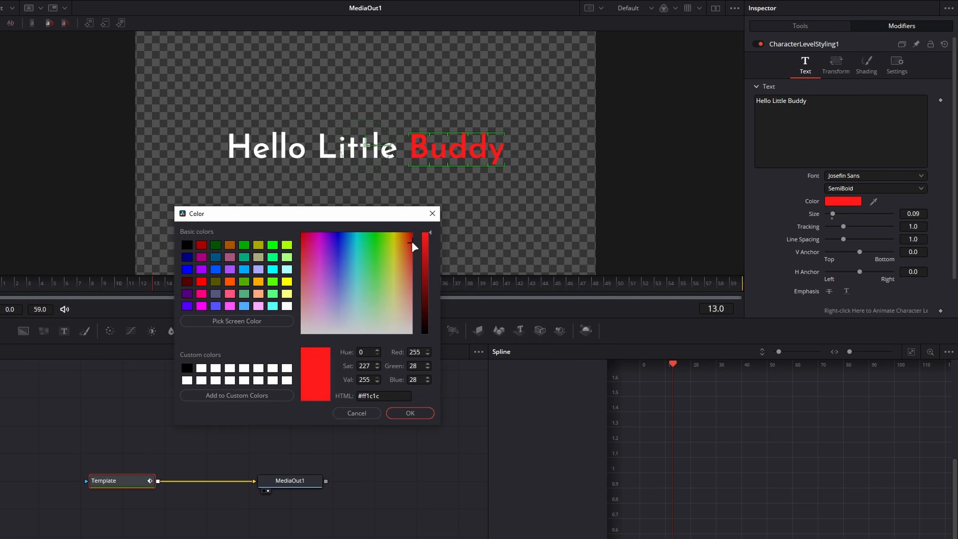
pyautogui.click(410, 412)
# - Set the font of the word Buddy to Industry-DemiItalic and enlarge it to a size of about 0.339
pyautogui.click(835, 178)
pyautogui.click(841, 230)
pyautogui.moveTo(836, 214); pyautogui.dragTo(845, 209)
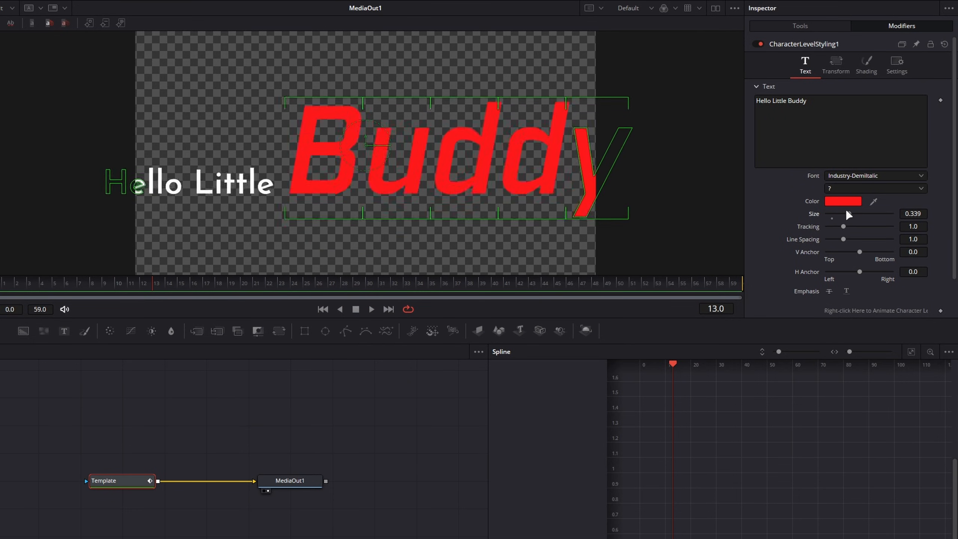
# - Offset the word Buddy vertically by -0.165, and adjust the Y offset of its second letter individually
pyautogui.click(835, 62)
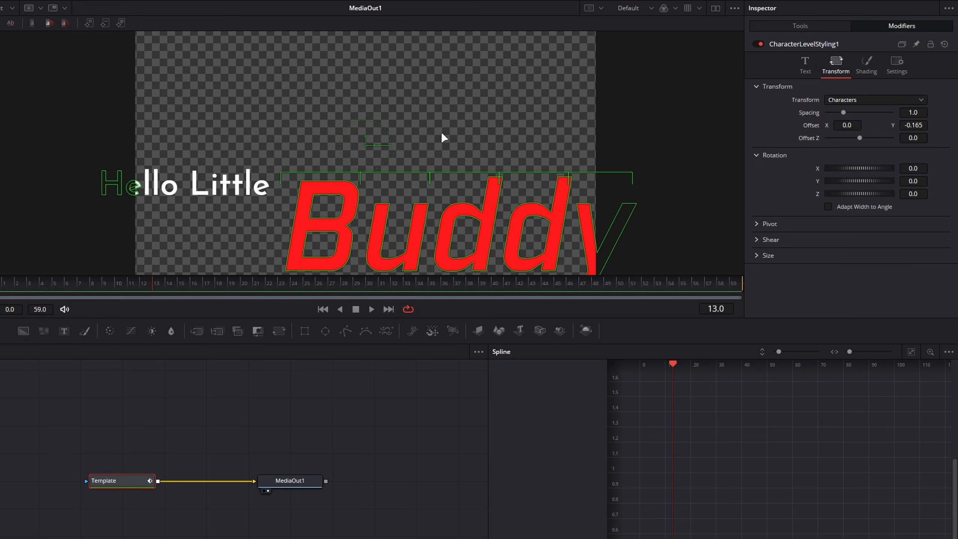
pyautogui.click(404, 148)
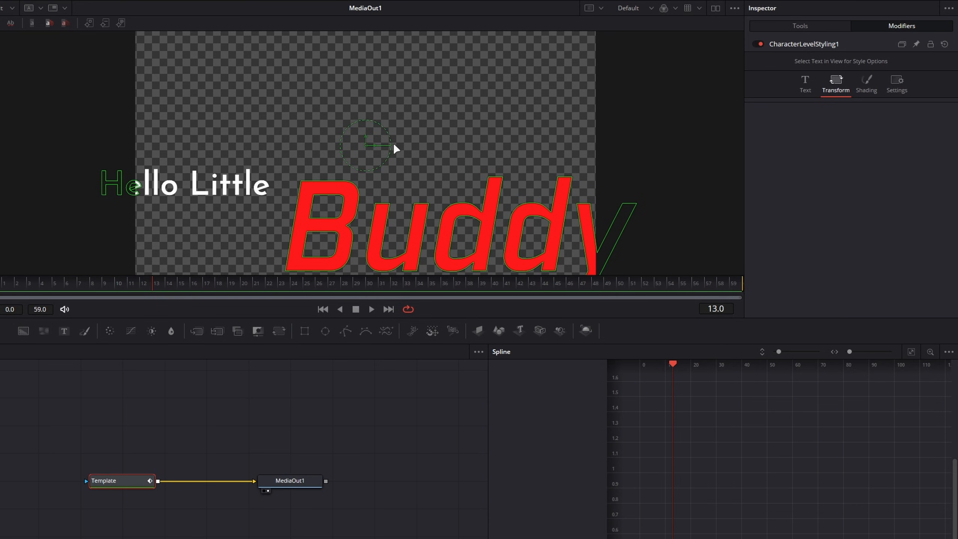
pyautogui.click(421, 121)
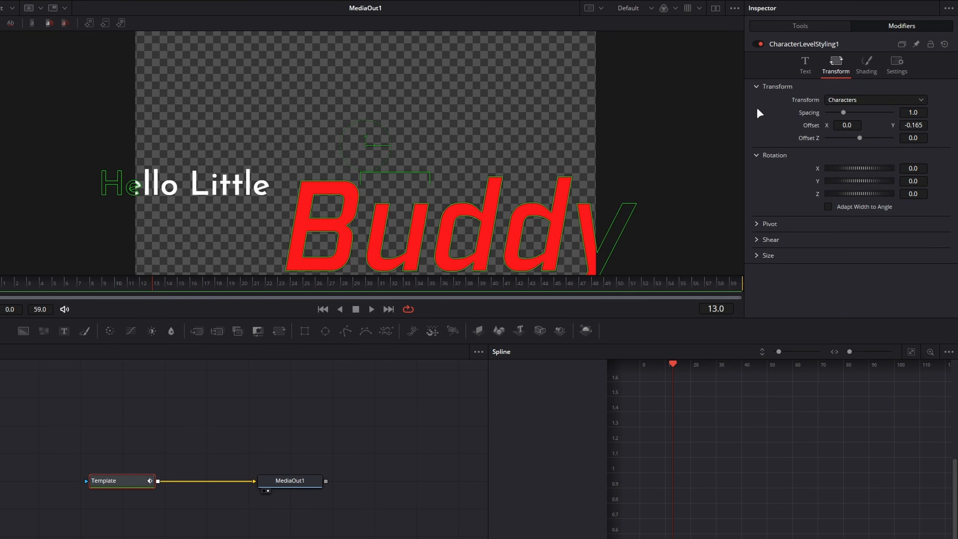
pyautogui.moveTo(909, 127); pyautogui.dragTo(933, 127)
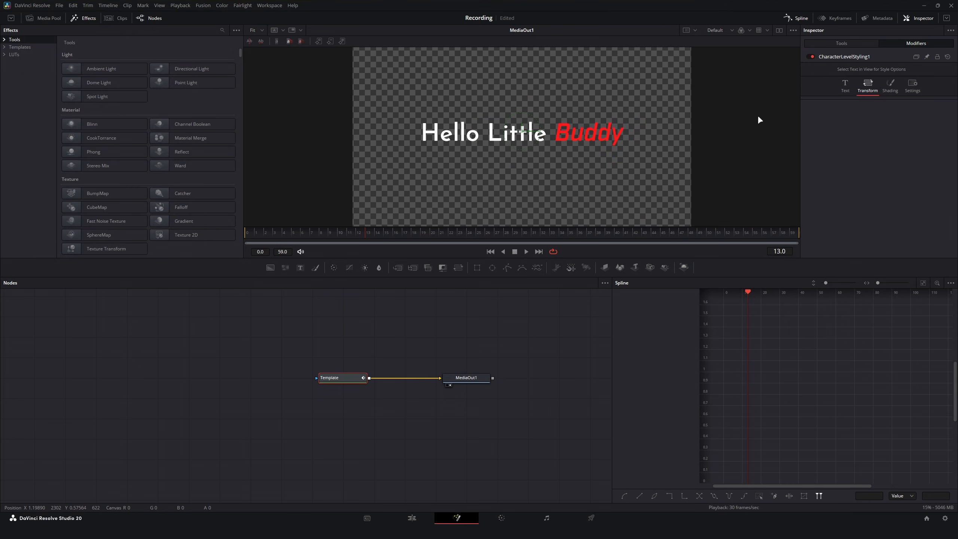
# - With the default styling at frame 0, select the word Buddy and set its color to yellow, #ffe100
pyautogui.click(842, 84)
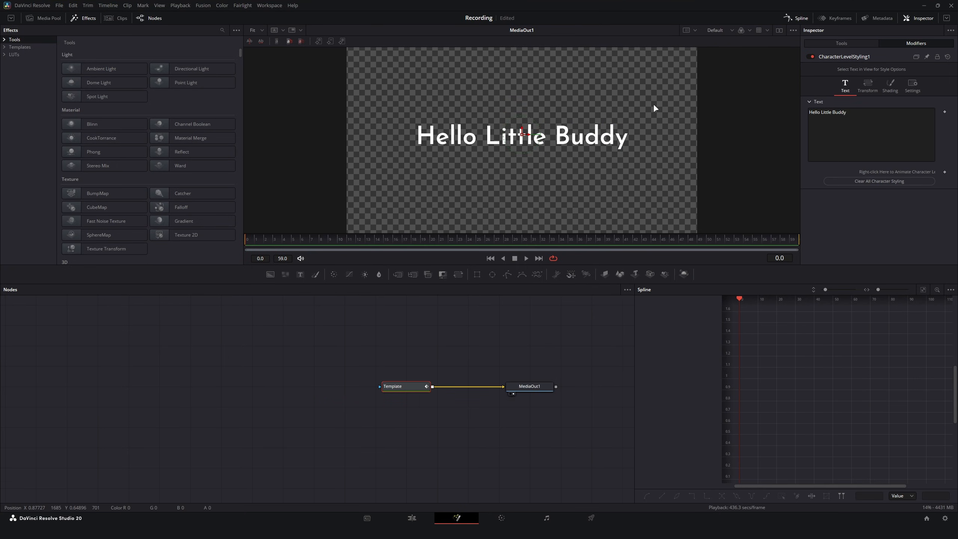
pyautogui.moveTo(688, 89); pyautogui.dragTo(554, 179)
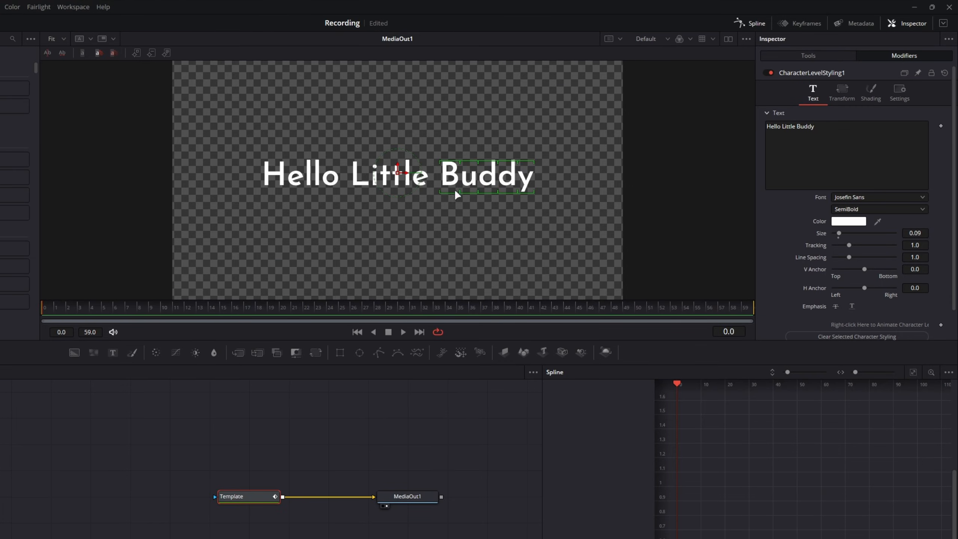
pyautogui.click(856, 223)
pyautogui.click(385, 276)
pyautogui.moveTo(386, 276); pyautogui.dragTo(425, 246)
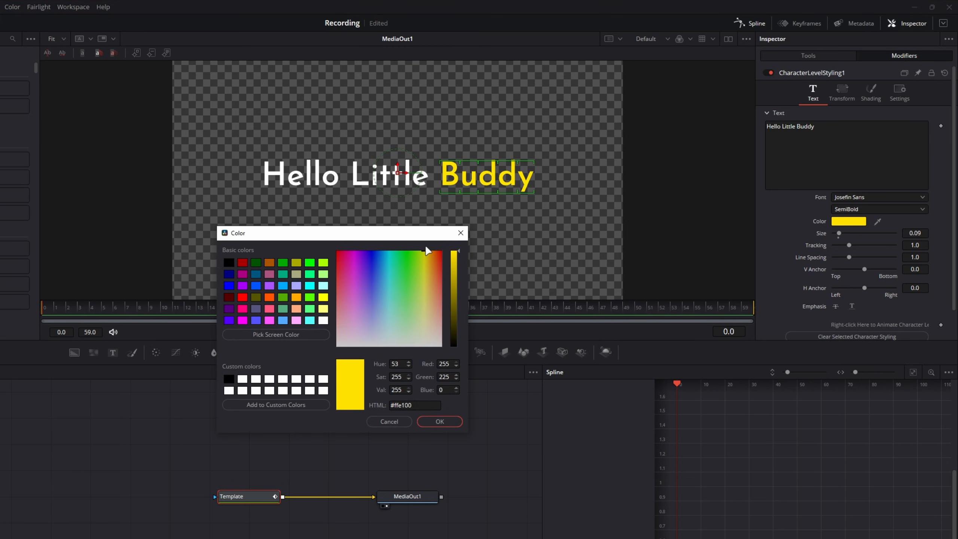
pyautogui.click(450, 420)
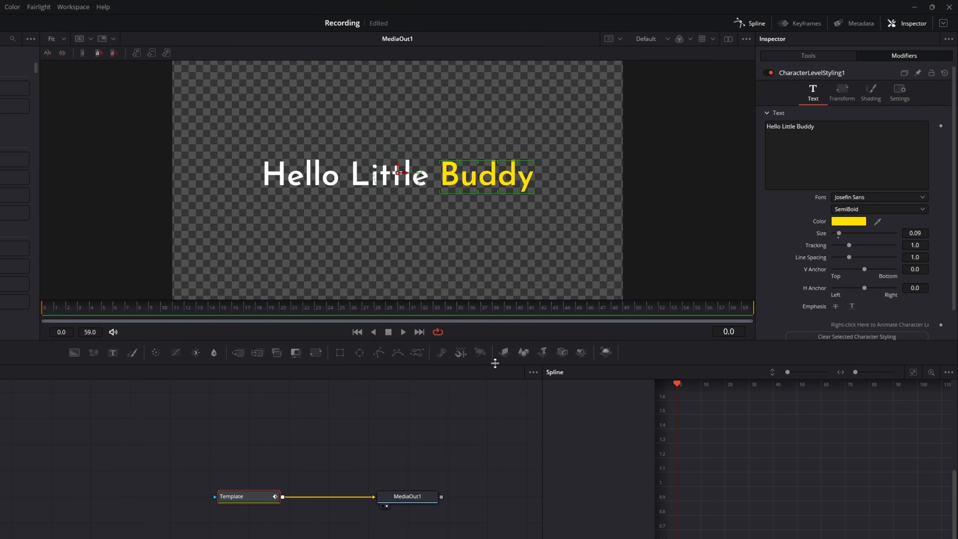
# - Reselect the word Buddy and examine the modifier's Transform, Shading, Settings and Text options
pyautogui.moveTo(601, 121); pyautogui.dragTo(420, 259)
pyautogui.moveTo(530, 129); pyautogui.dragTo(420, 245)
pyautogui.click(840, 95)
pyautogui.click(869, 91)
pyautogui.click(901, 94)
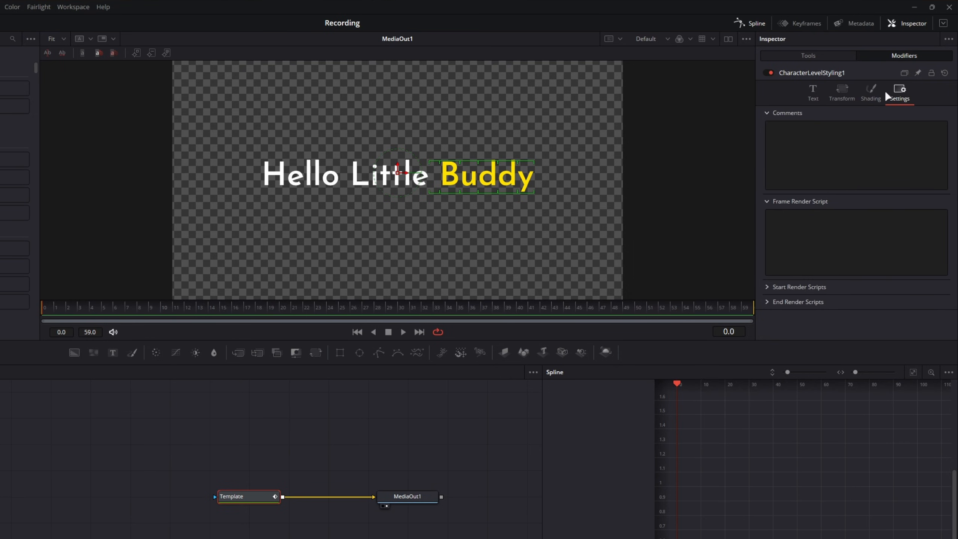
pyautogui.click(880, 95)
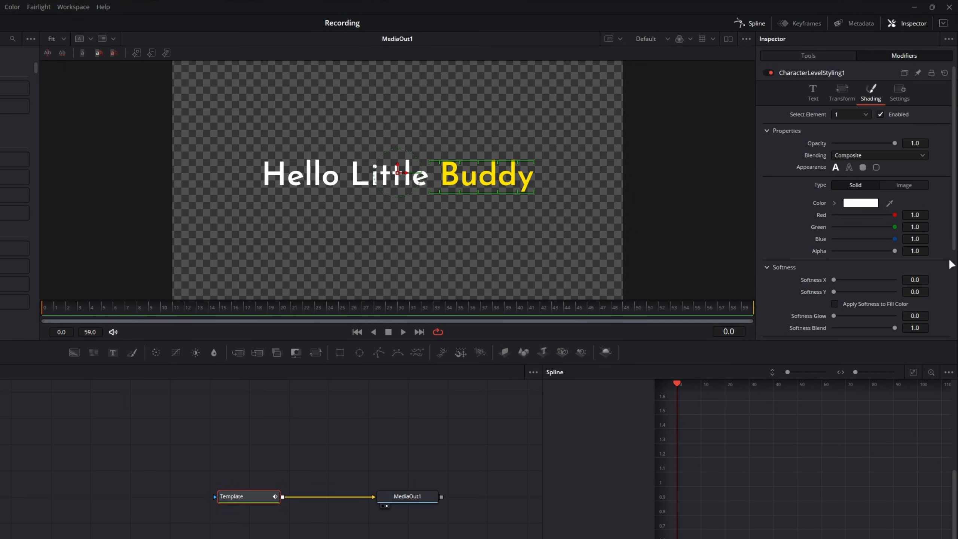
pyautogui.click(814, 93)
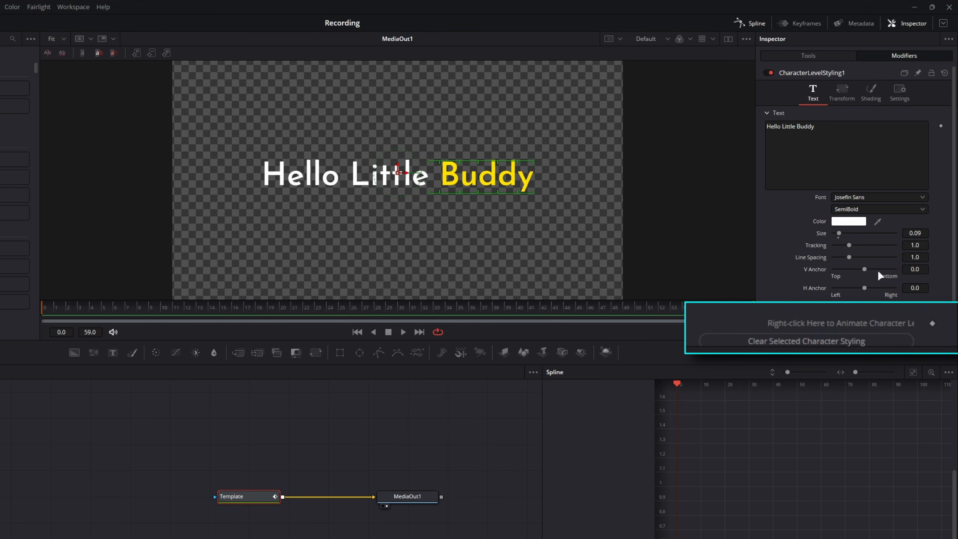
# - Keyframe the character level styling at frame 0 and set Buddy's font to Industry-Book at frame 1
pyautogui.click(929, 322)
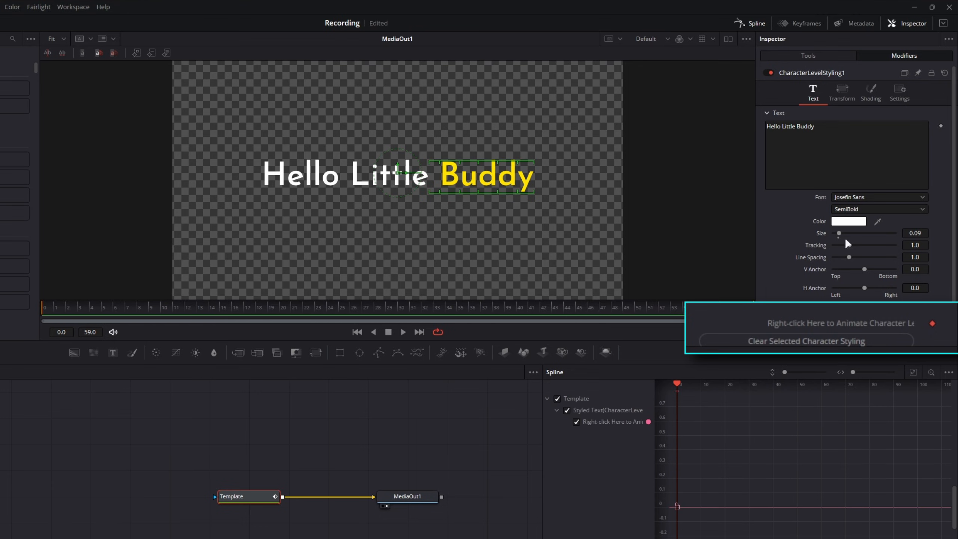
pyautogui.click(843, 90)
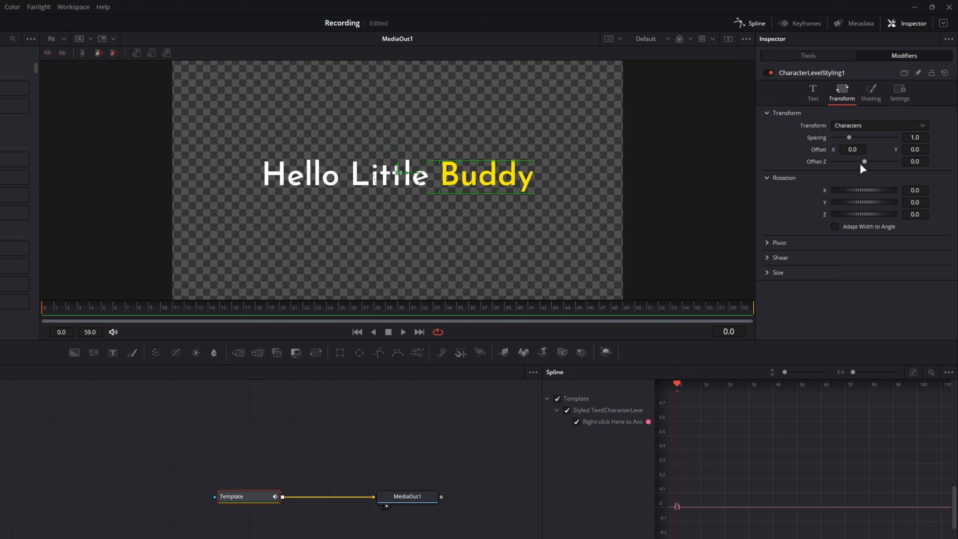
pyautogui.click(864, 97)
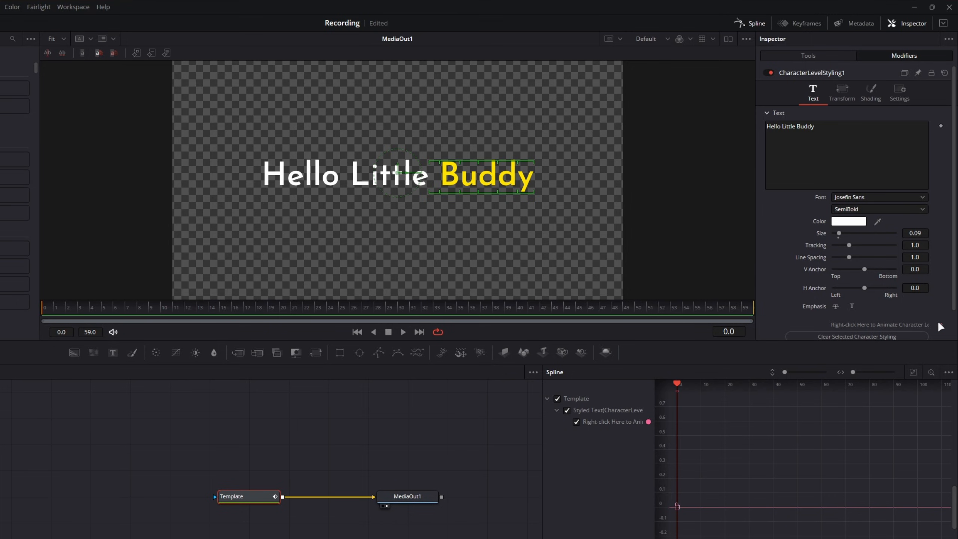
pyautogui.press('Right')
pyautogui.click(848, 196)
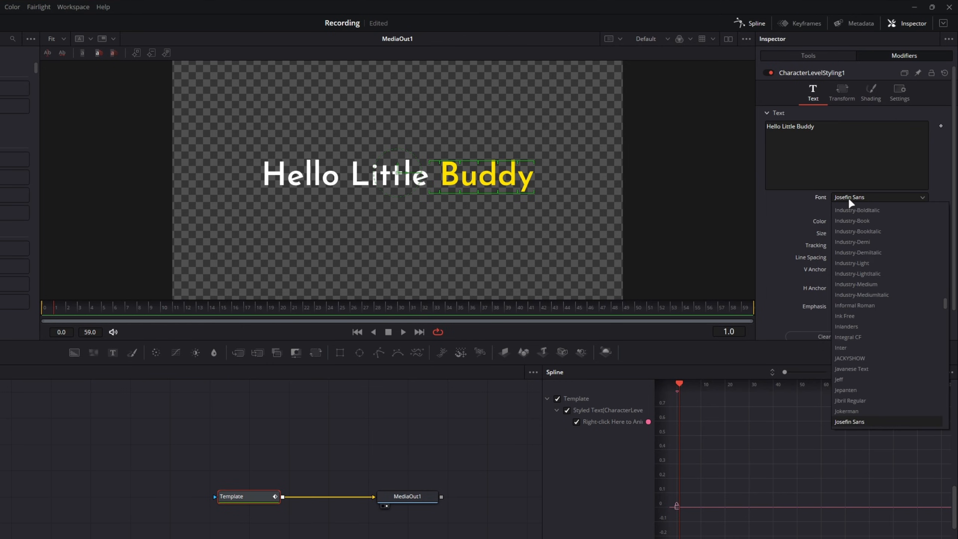
pyautogui.click(774, 252)
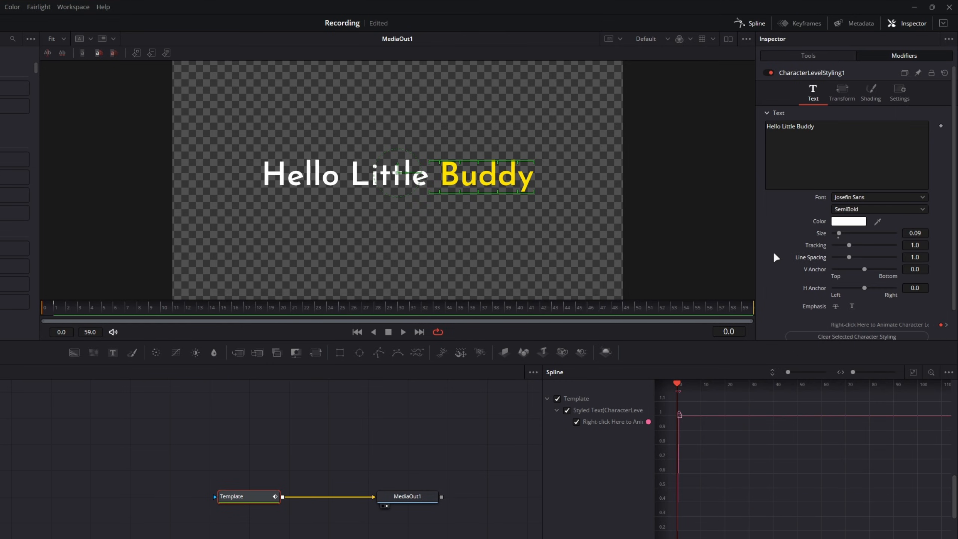
# - Step back and forth between frames 0 and 1 to compare the two fonts of Buddy
pyautogui.press('Right')
pyautogui.press('Left')
pyautogui.press('Right')
pyautogui.press('Left')
pyautogui.press('Right')
pyautogui.press('Left')
pyautogui.press('Right')
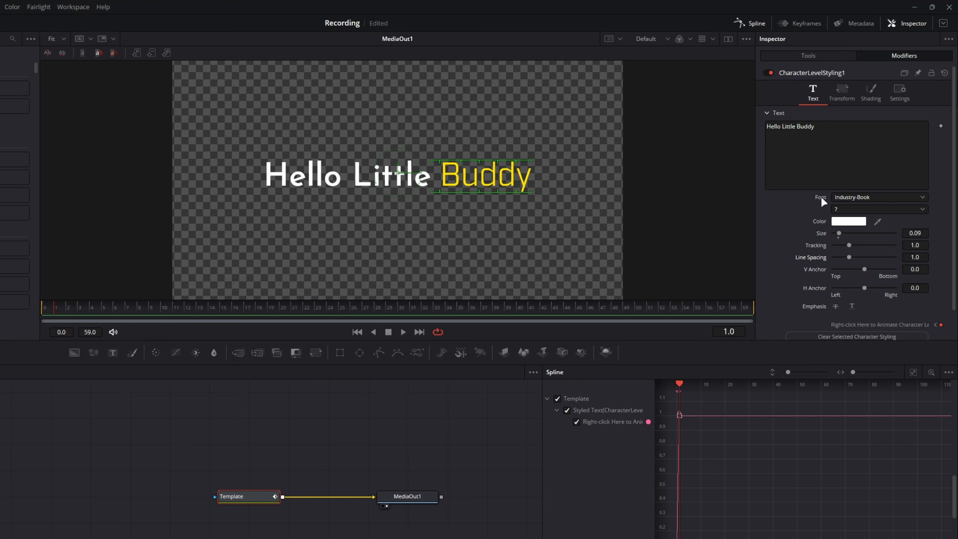
# - Set the font of Buddy to Inter at frame 2 and to Karpow at frame 3
pyautogui.press('Right')
pyautogui.click(872, 194)
pyautogui.click(878, 347)
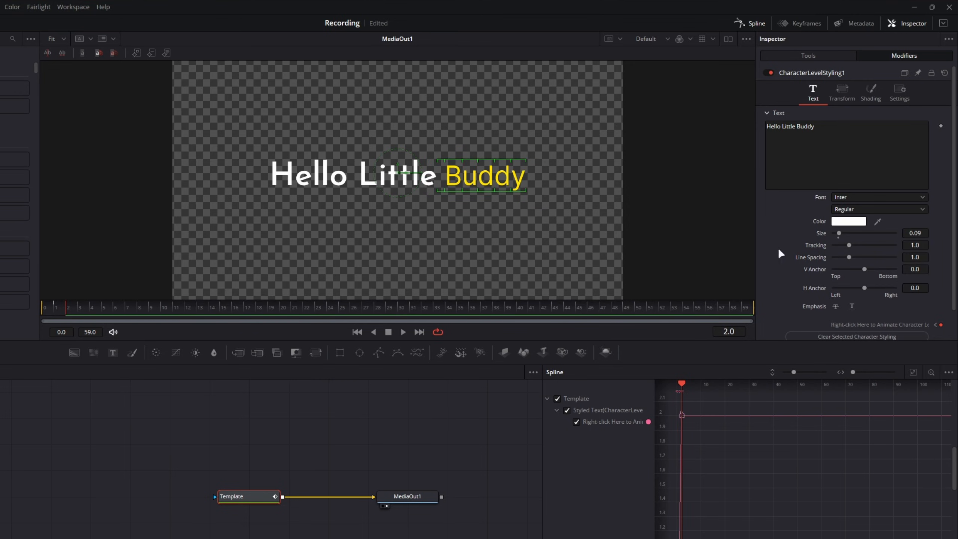
pyautogui.click(867, 197)
pyautogui.press('Right')
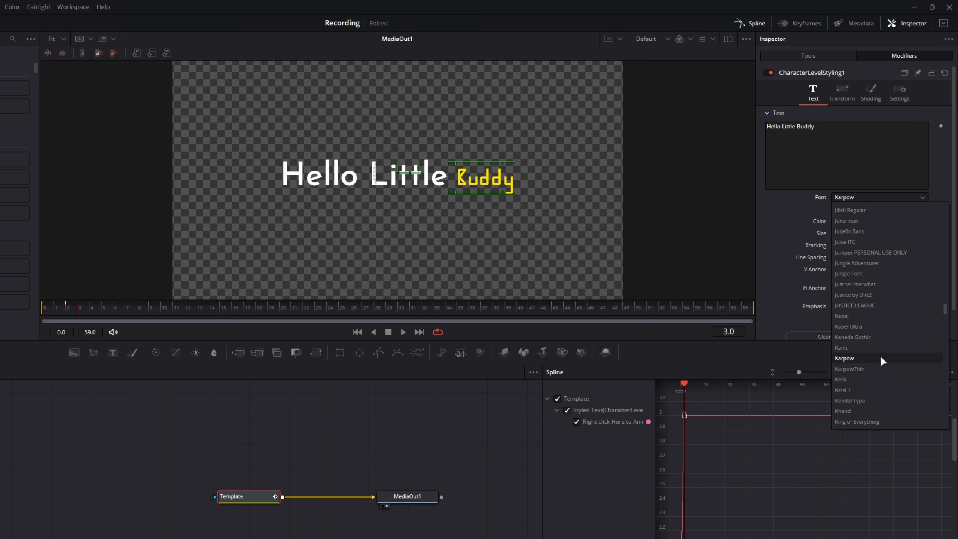
pyautogui.click(878, 358)
# - Continue the frame-by-frame font changes on Buddy with Kelsi, and set KOBA at frame 6
pyautogui.click(862, 195)
pyautogui.press('Right')
pyautogui.click(877, 380)
pyautogui.press('Right')
pyautogui.press('Right')
pyautogui.click(867, 197)
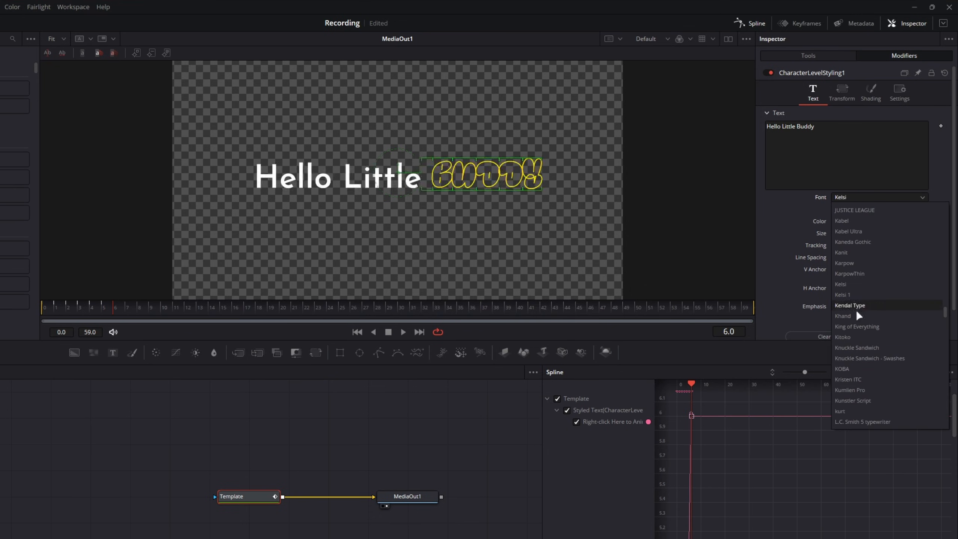
pyautogui.click(861, 367)
# - Set Buddy's font to Kumlien Pro at frame 7 and lcd phone at frame 9, and move the playhead past the last font change
pyautogui.press('Right')
pyautogui.press('Right')
pyautogui.click(854, 195)
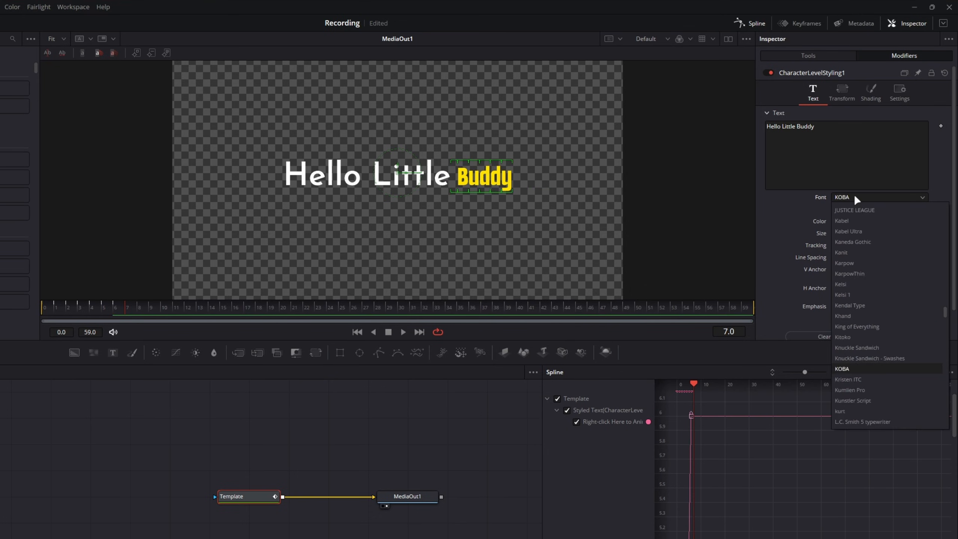
pyautogui.click(863, 390)
pyautogui.press('Right')
pyautogui.click(862, 198)
pyautogui.press('Right')
pyautogui.click(869, 398)
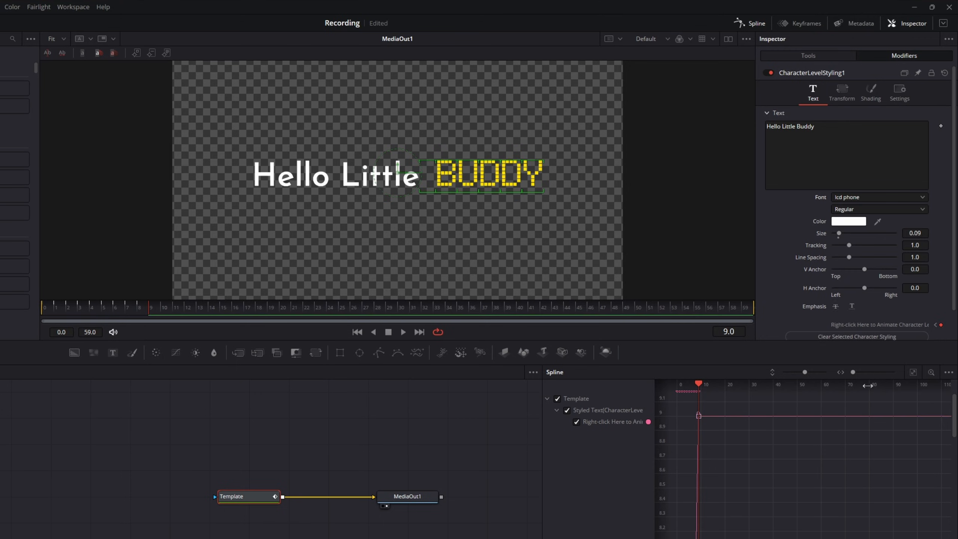
pyautogui.press('Right')
pyautogui.press('Right')
pyautogui.moveTo(182, 310); pyautogui.dragTo(192, 332)
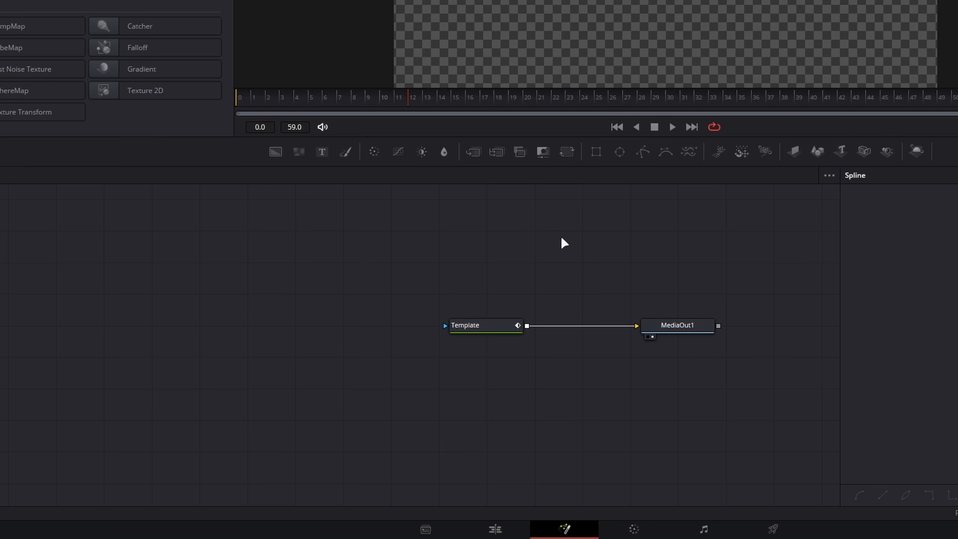
# - Move the Template node farther away from MediaOut1 in the node graph and select each node in turn
pyautogui.click(489, 323)
pyautogui.moveTo(491, 325); pyautogui.dragTo(210, 334)
pyautogui.moveTo(57, 274); pyautogui.dragTo(322, 411)
pyautogui.moveTo(609, 256); pyautogui.dragTo(755, 387)
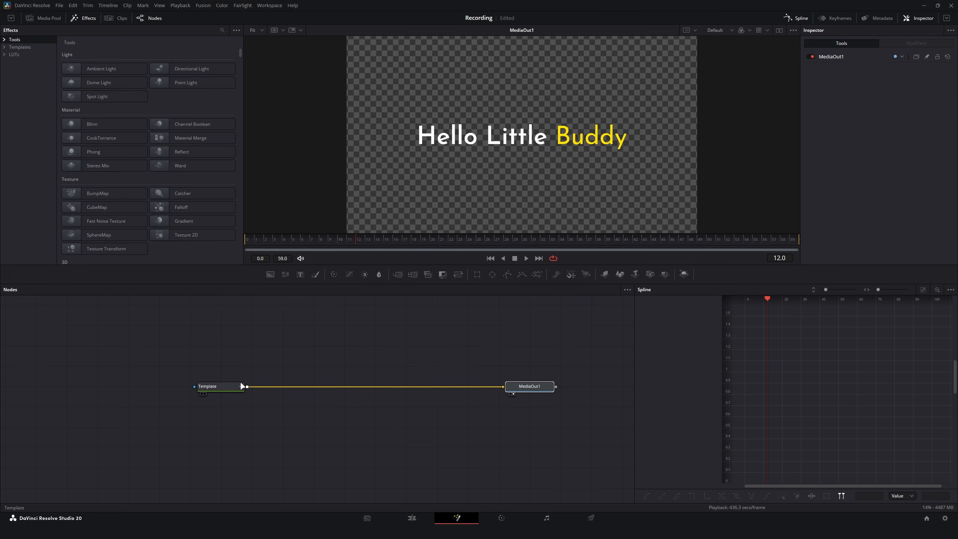
# - Add an unconnected Transform (Xf) node to the node graph above the Template–MediaOut1 connection and select it
pyautogui.moveTo(160, 362); pyautogui.dragTo(286, 418)
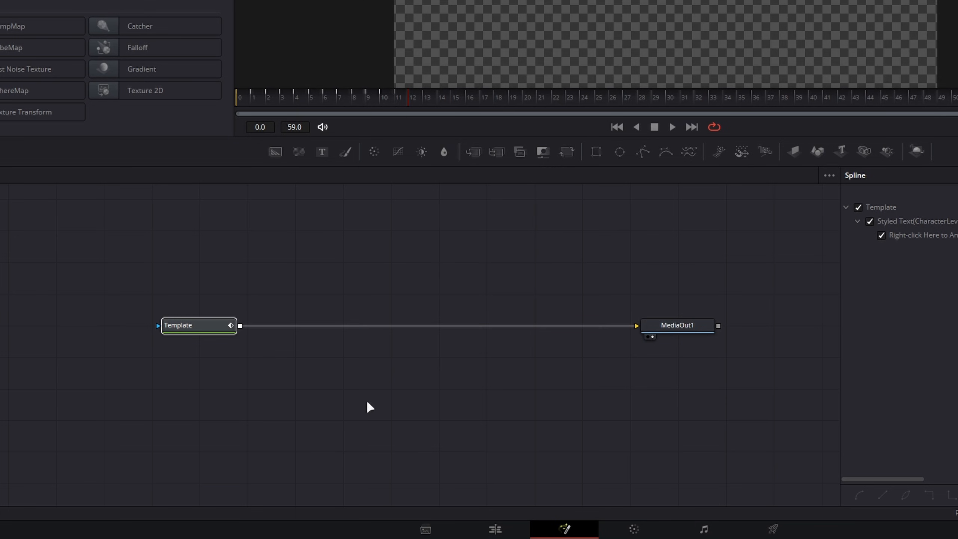
pyautogui.moveTo(594, 249); pyautogui.dragTo(784, 440)
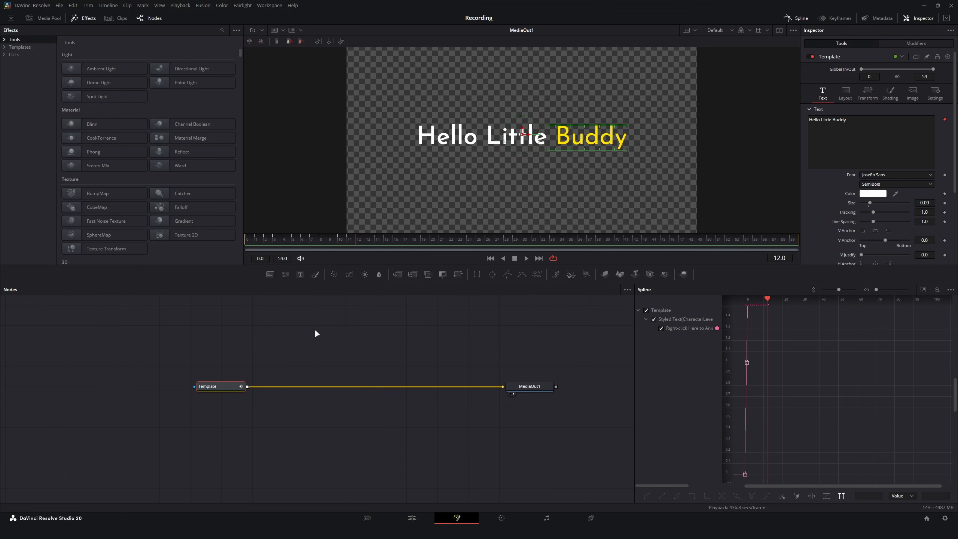
pyautogui.hotkey('shift', 'space')
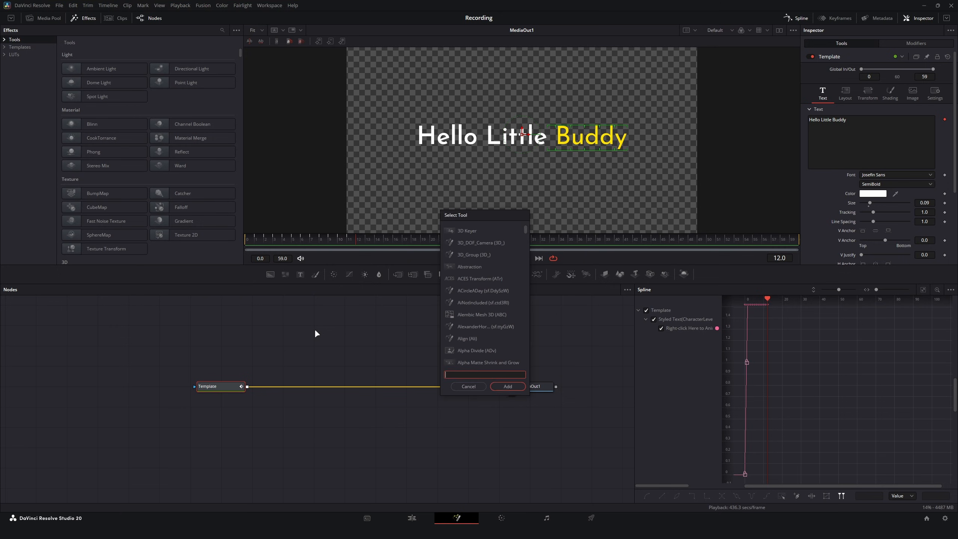
pyautogui.write('trnas')
pyautogui.press('BackSpace')
pyautogui.press('BackSpace')
pyautogui.press('BackSpace')
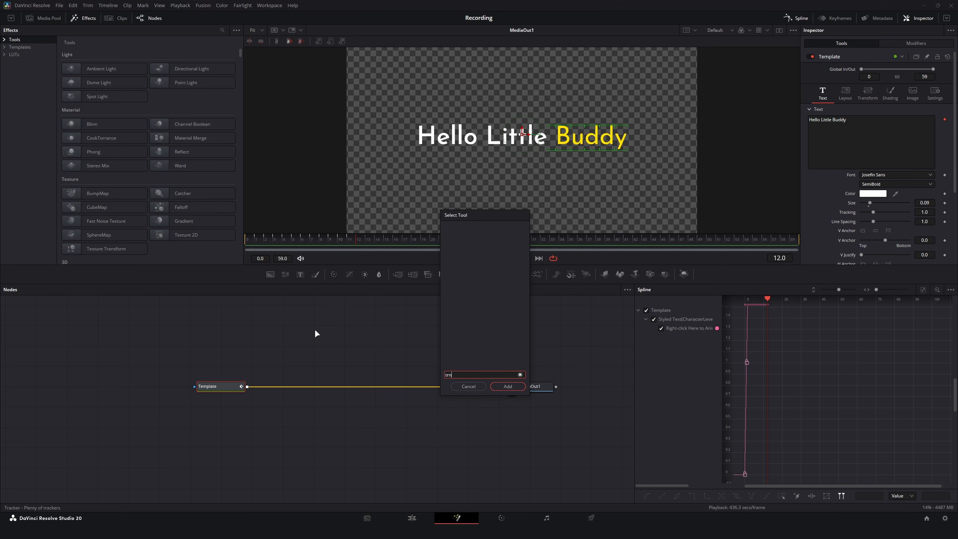
pyautogui.write('ansf')
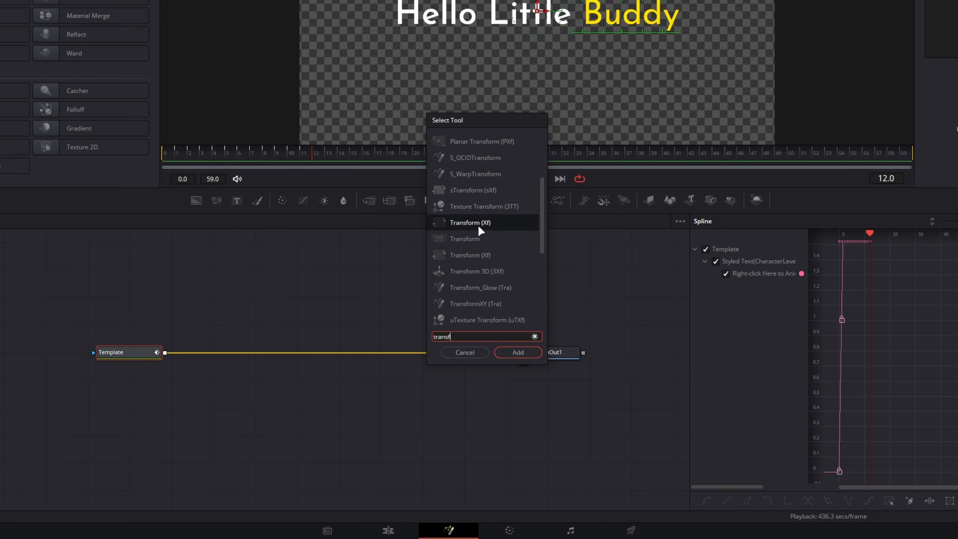
pyautogui.click(452, 223)
pyautogui.press('BackSpace')
pyautogui.write('transform')
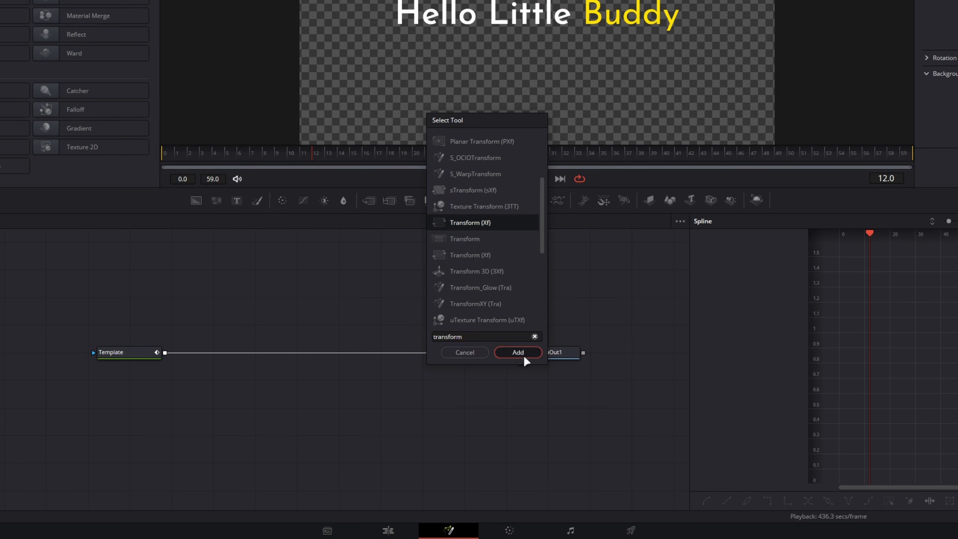
pyautogui.click(524, 355)
pyautogui.moveTo(160, 254); pyautogui.dragTo(393, 360)
pyautogui.click(285, 297)
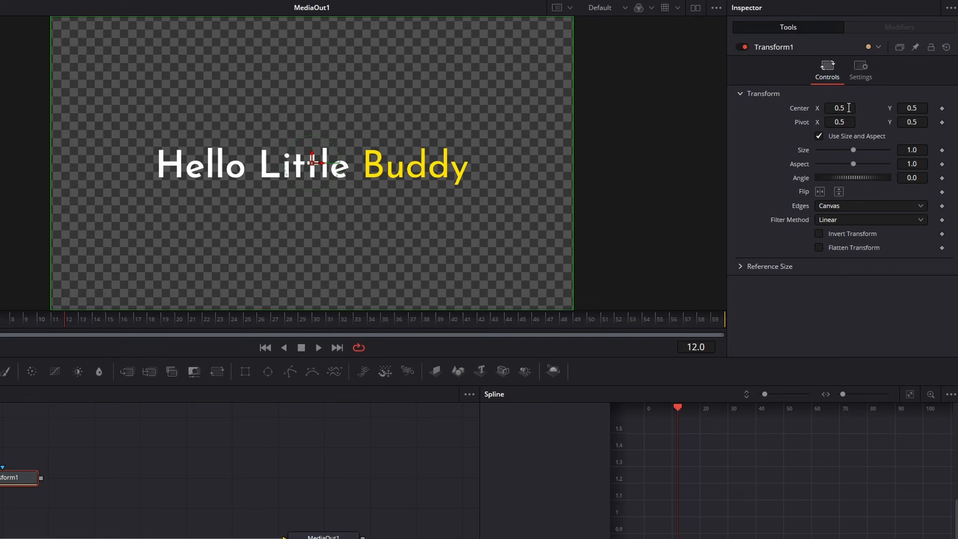
# - Set the Transform node's Center X to 0.521, Size to 0.904 and Angle to -44.7
pyautogui.moveTo(849, 107); pyautogui.dragTo(856, 108)
pyautogui.moveTo(910, 150); pyautogui.dragTo(835, 150)
pyautogui.moveTo(912, 178); pyautogui.dragTo(552, 253)
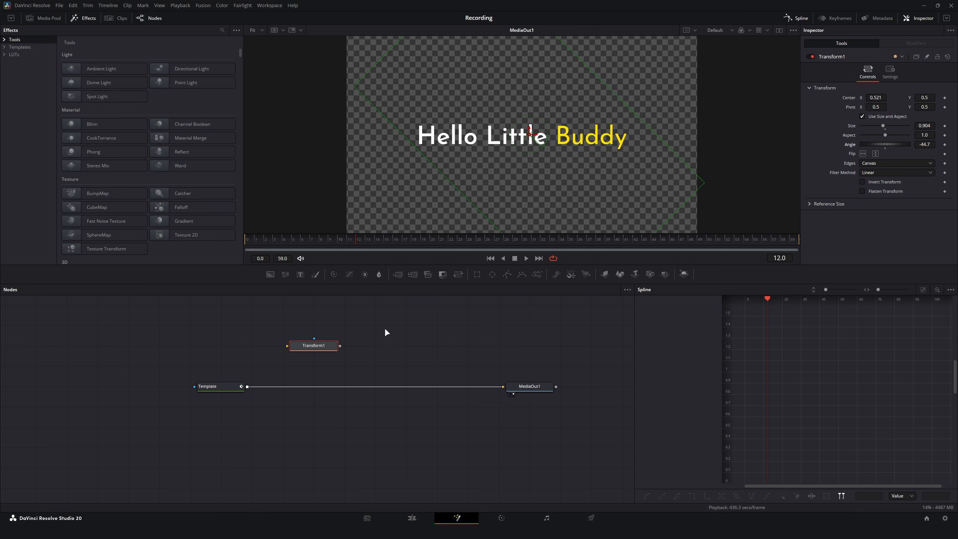
# - Try wiring Template through Transform1 into MediaOut1 by hand, and undo both connection changes
pyautogui.moveTo(300, 345); pyautogui.dragTo(331, 347)
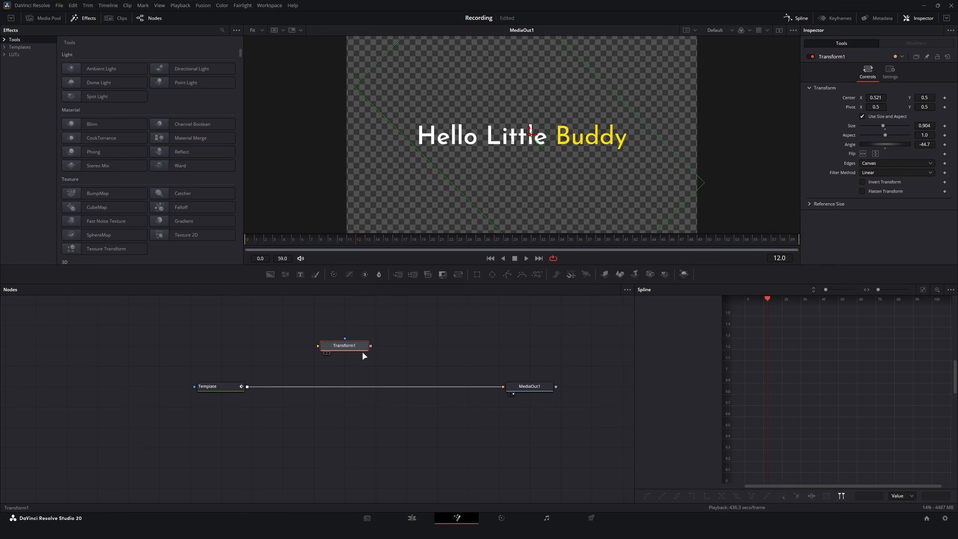
pyautogui.moveTo(500, 388); pyautogui.dragTo(271, 297)
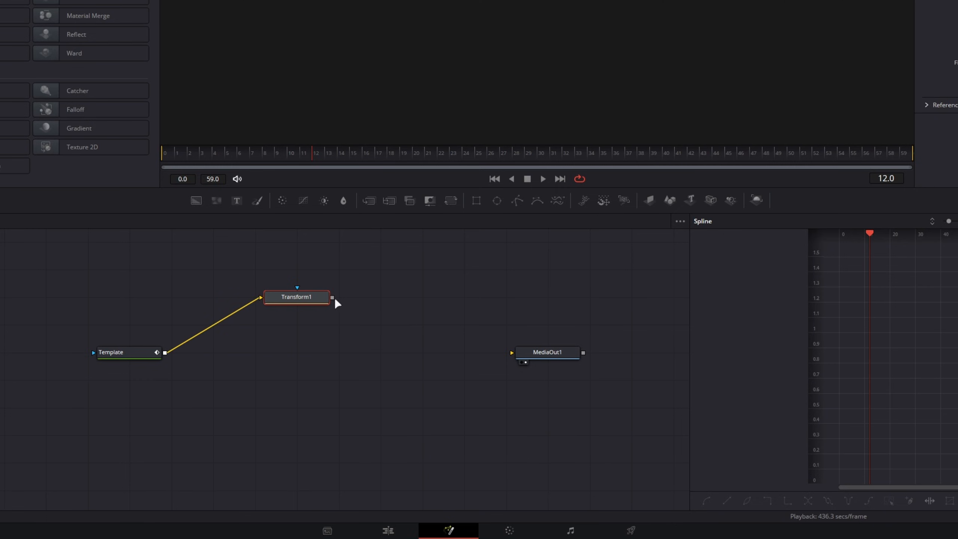
pyautogui.moveTo(332, 298); pyautogui.dragTo(534, 355)
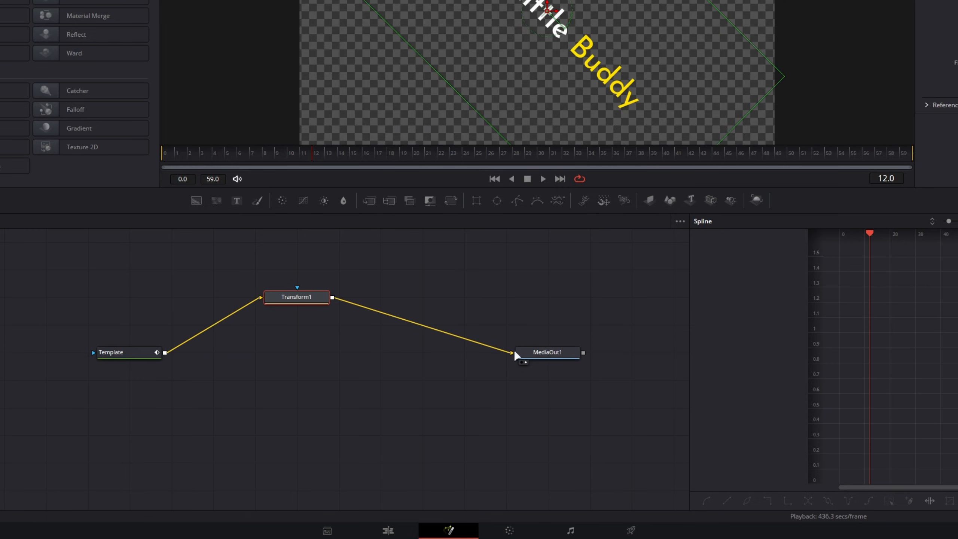
pyautogui.hotkey('ctrl', 'z')
pyautogui.hotkey('ctrl', 'z')
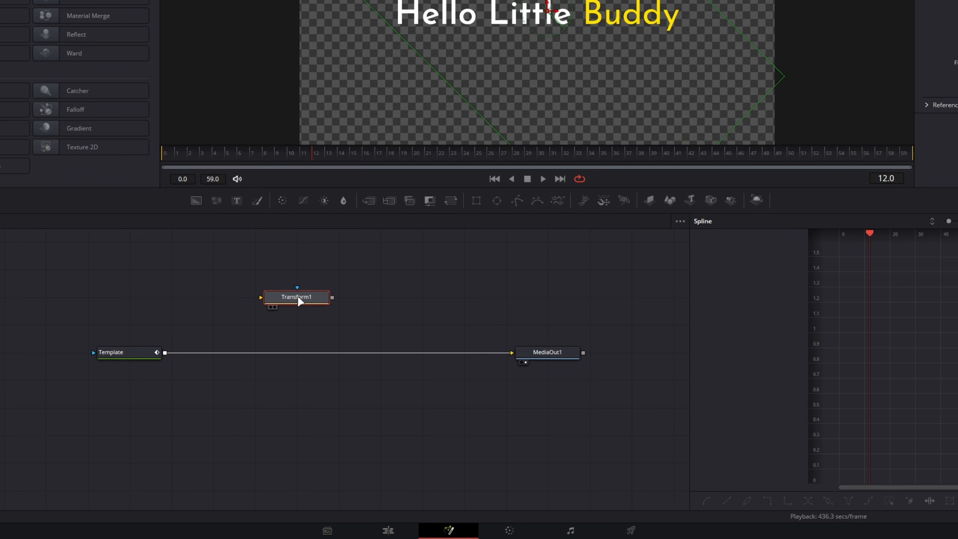
# - Insert Transform1 directly into the connection between Template and MediaOut1, and check the node graph's Arrange Tools options
pyautogui.moveTo(301, 297); pyautogui.dragTo(333, 353)
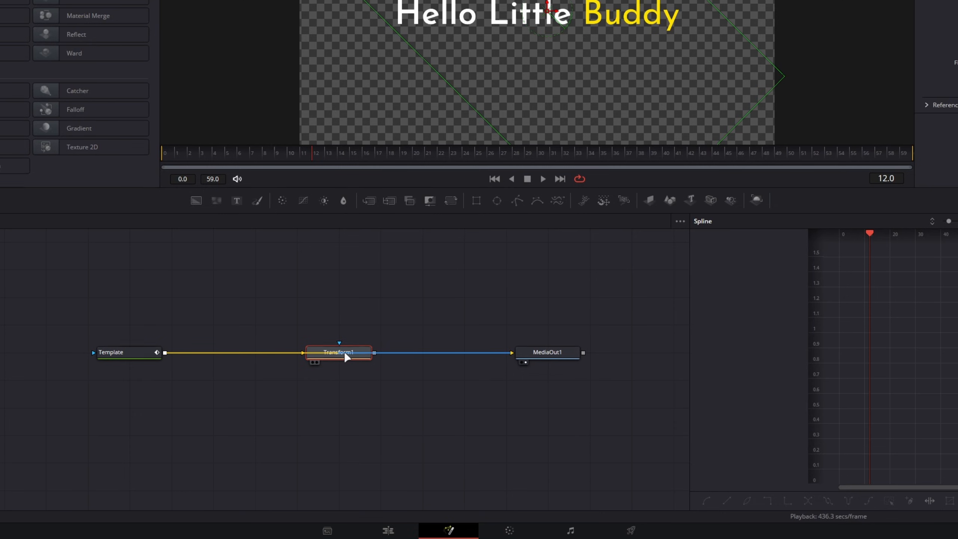
pyautogui.moveTo(345, 355); pyautogui.dragTo(309, 342)
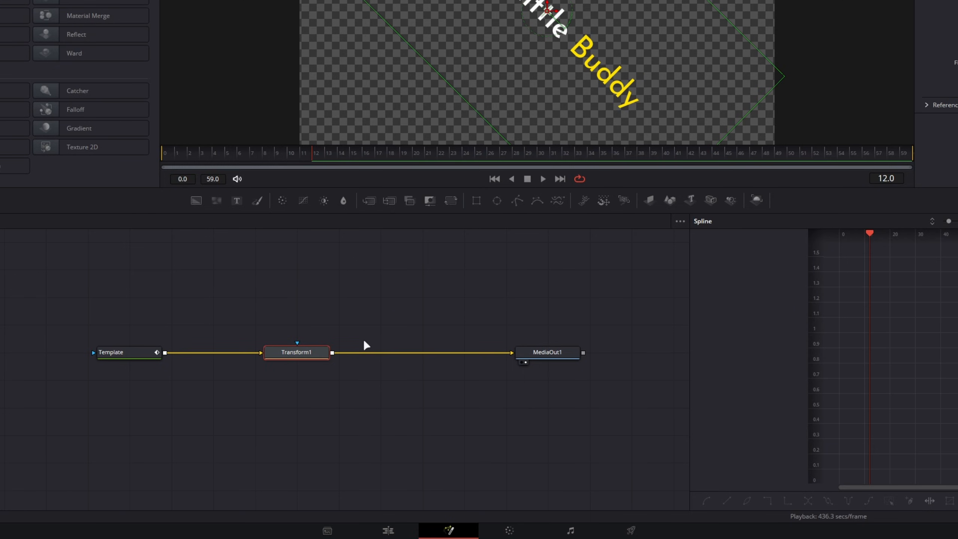
pyautogui.rightClick(383, 283)
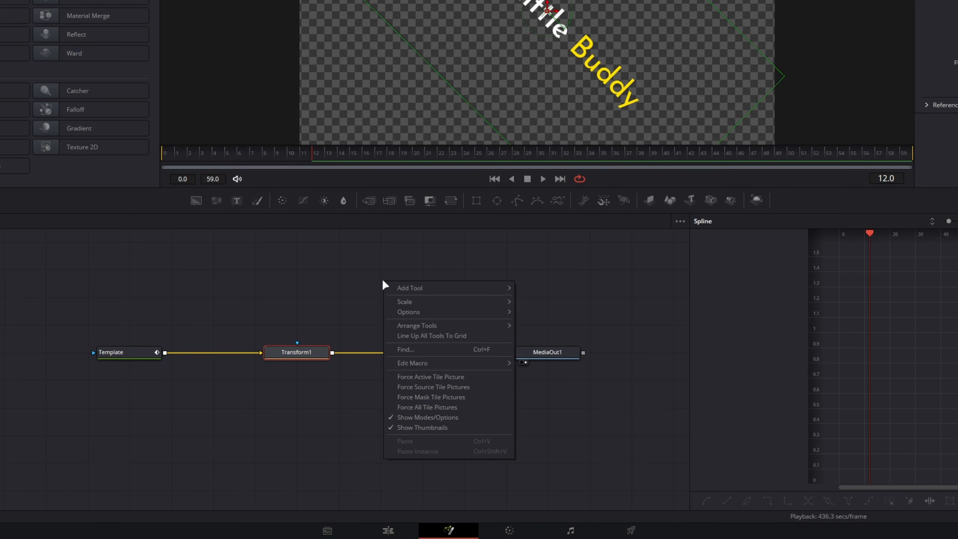
pyautogui.moveTo(464, 327)
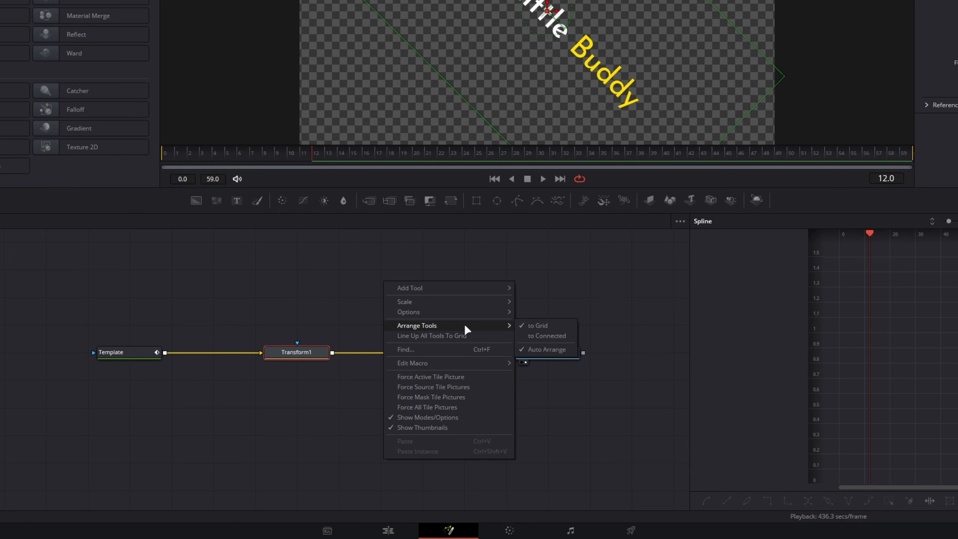
pyautogui.click(528, 312)
pyautogui.moveTo(304, 348)
pyautogui.mouseDown()
pyautogui.moveTo(281, 353)
pyautogui.moveTo(294, 349)
pyautogui.mouseUp()
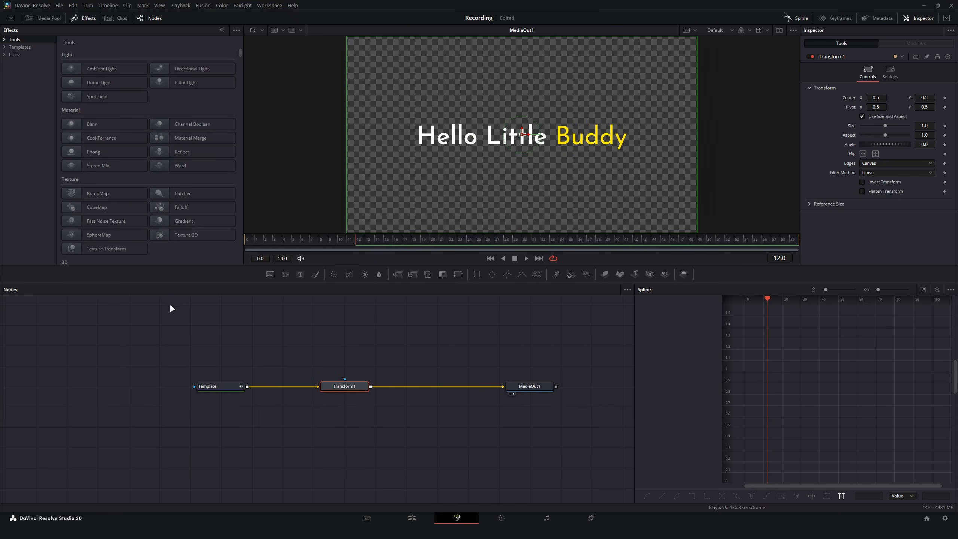
# - Try shifting the Template title's layout Center X to 0.406, and undo the change
pyautogui.click(221, 386)
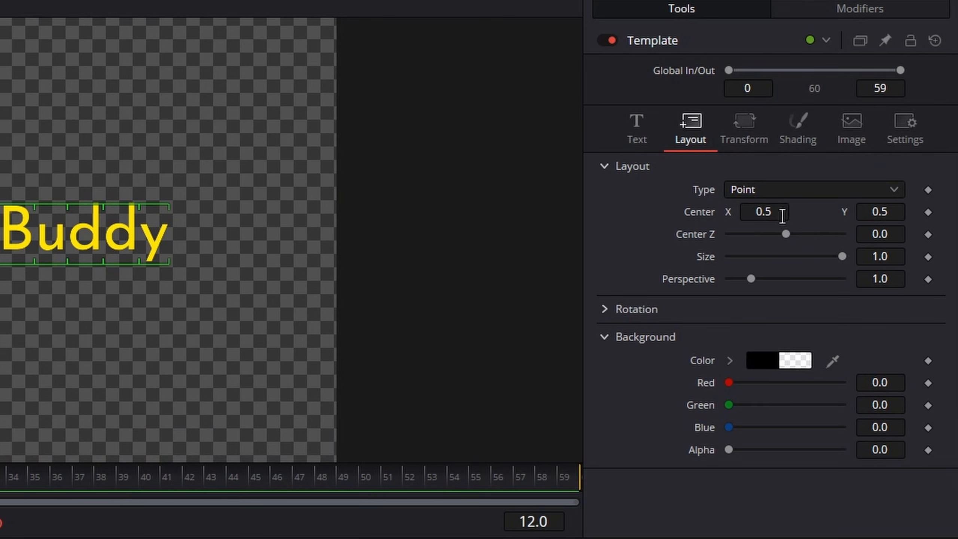
pyautogui.moveTo(780, 212)
pyautogui.mouseDown()
pyautogui.moveTo(739, 212)
pyautogui.moveTo(768, 212)
pyautogui.mouseUp()
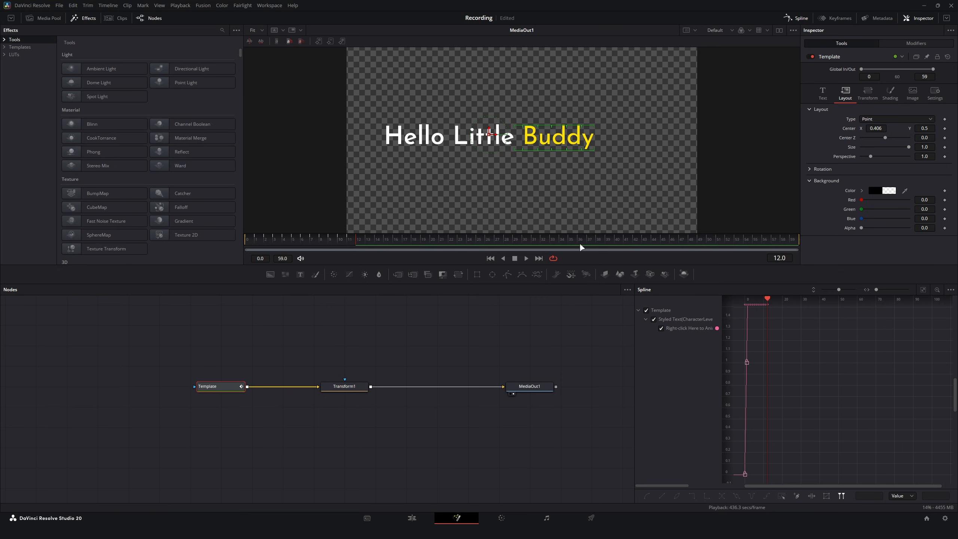
pyautogui.hotkey('ctrl', 'z')
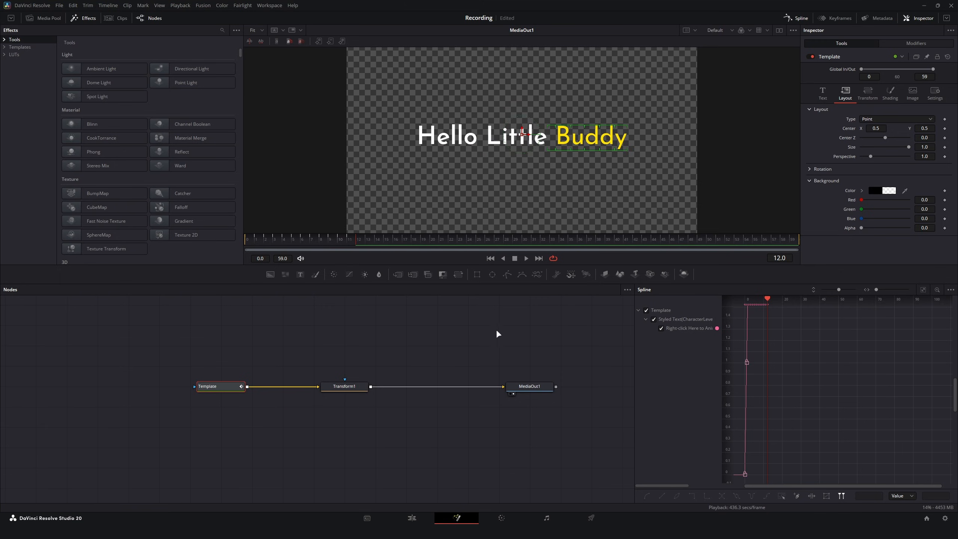
# - Pull Transform1 out of the node chain and reinsert it between Template and MediaOut1, closer to Template
pyautogui.click(494, 329)
pyautogui.click(349, 386)
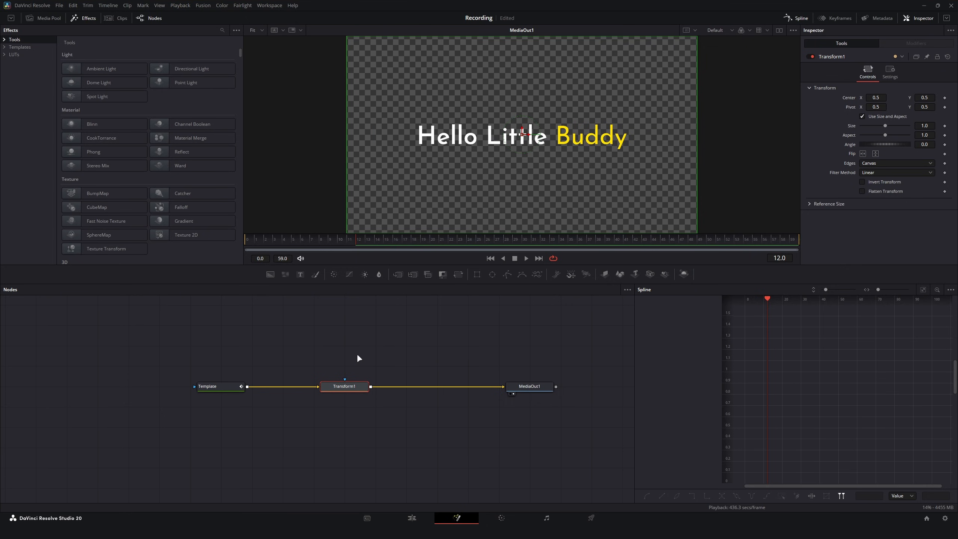
pyautogui.click(397, 433)
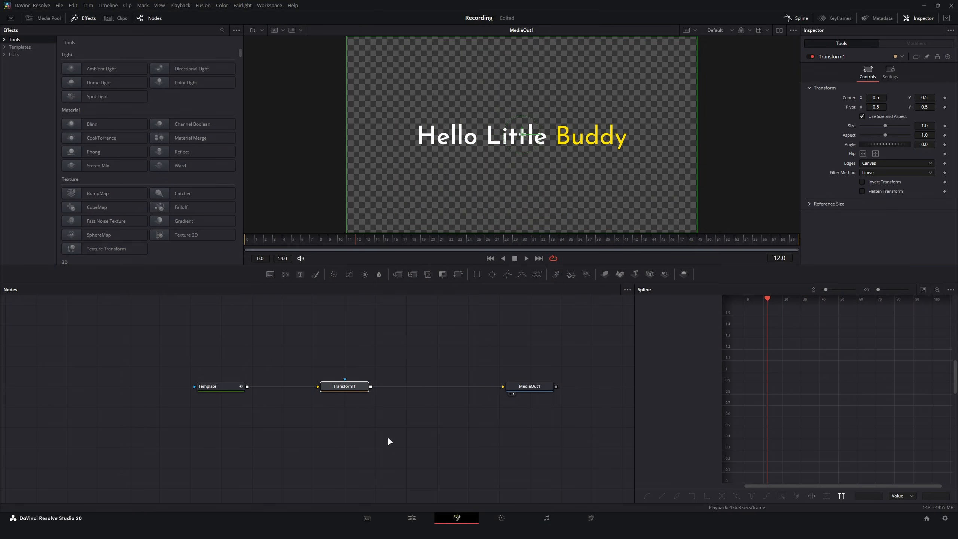
pyautogui.moveTo(349, 387); pyautogui.dragTo(378, 330)
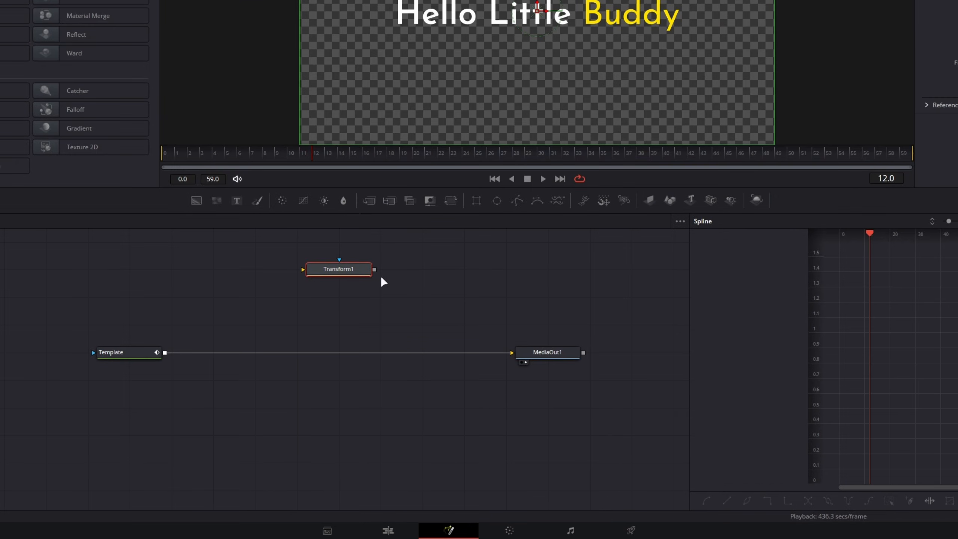
pyautogui.moveTo(333, 271); pyautogui.dragTo(277, 353)
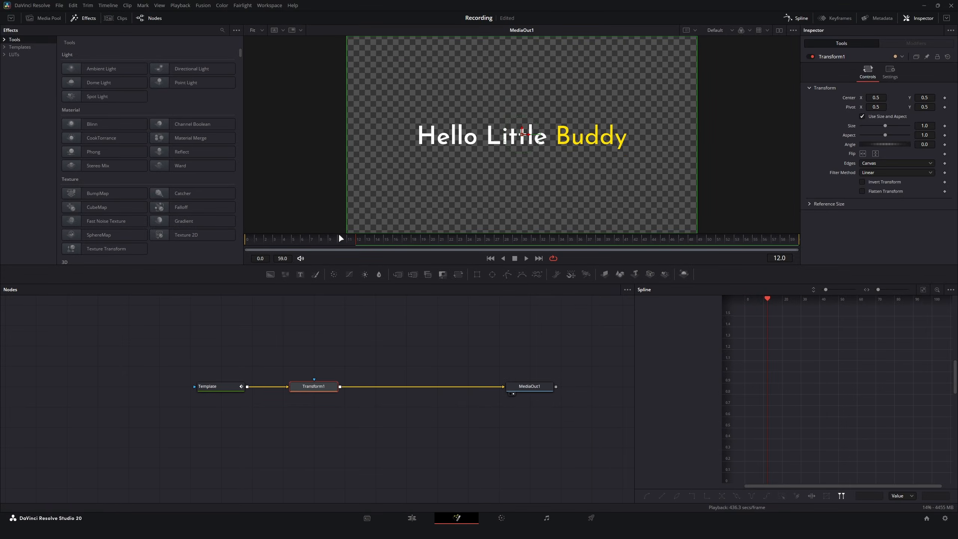
# - Animate Transform1's Center with a keyframe at X 0.5 on frame 15 and one at X -0.358 on frame 0
pyautogui.moveTo(360, 238); pyautogui.dragTo(387, 241)
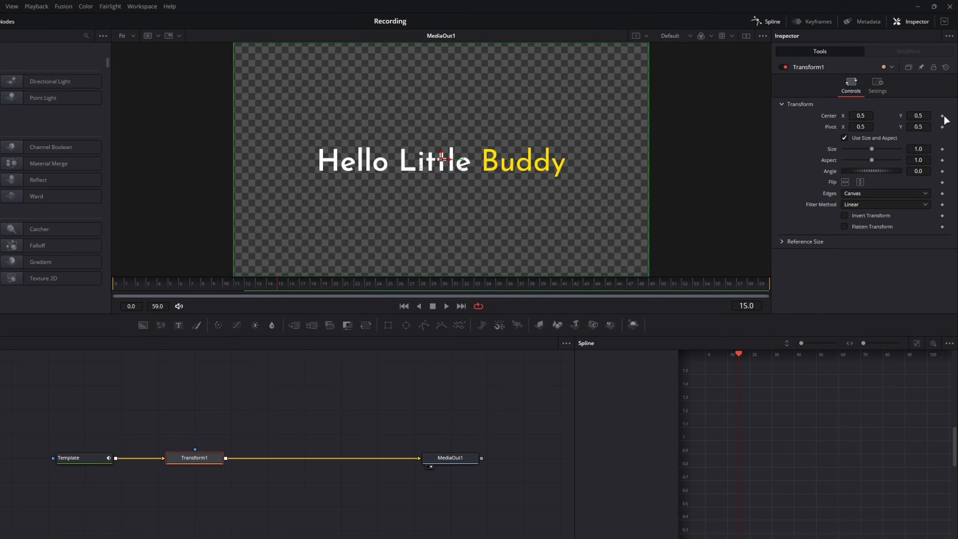
pyautogui.click(943, 109)
pyautogui.moveTo(237, 283); pyautogui.dragTo(90, 280)
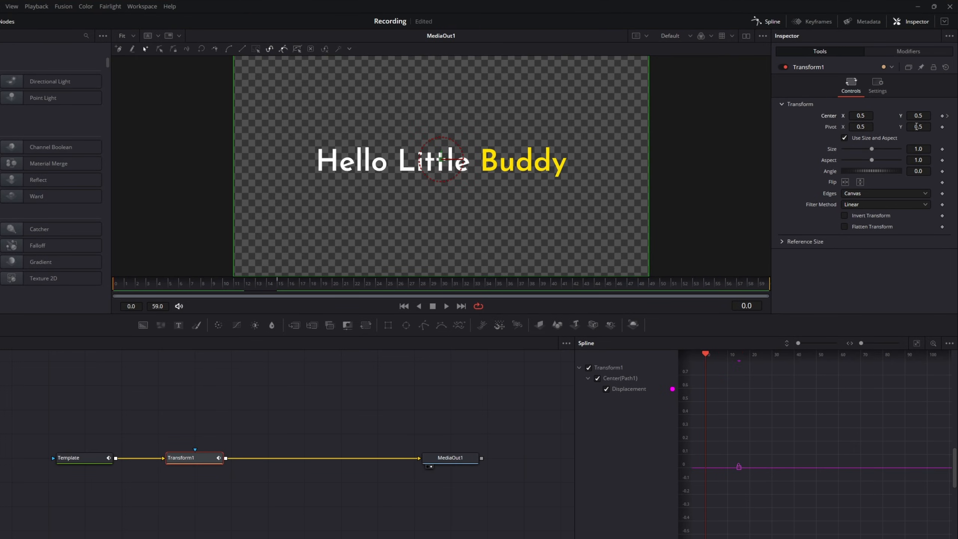
pyautogui.click(943, 116)
pyautogui.moveTo(866, 115); pyautogui.dragTo(807, 116)
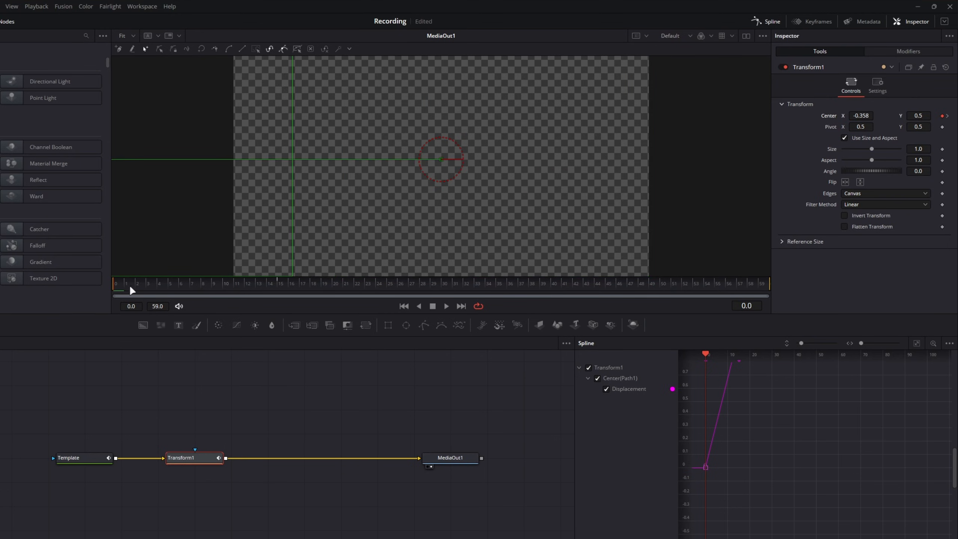
pyautogui.moveTo(122, 286); pyautogui.dragTo(295, 292)
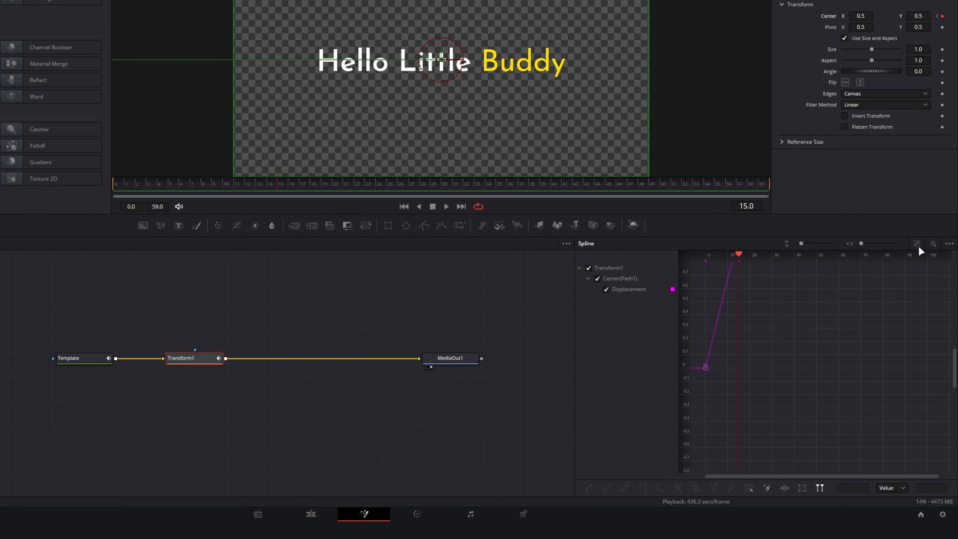
# - Smooth the Center displacement curve, pull the first keyframe's handle straight up to about 1 for a fast start, and preview the motion
pyautogui.click(916, 243)
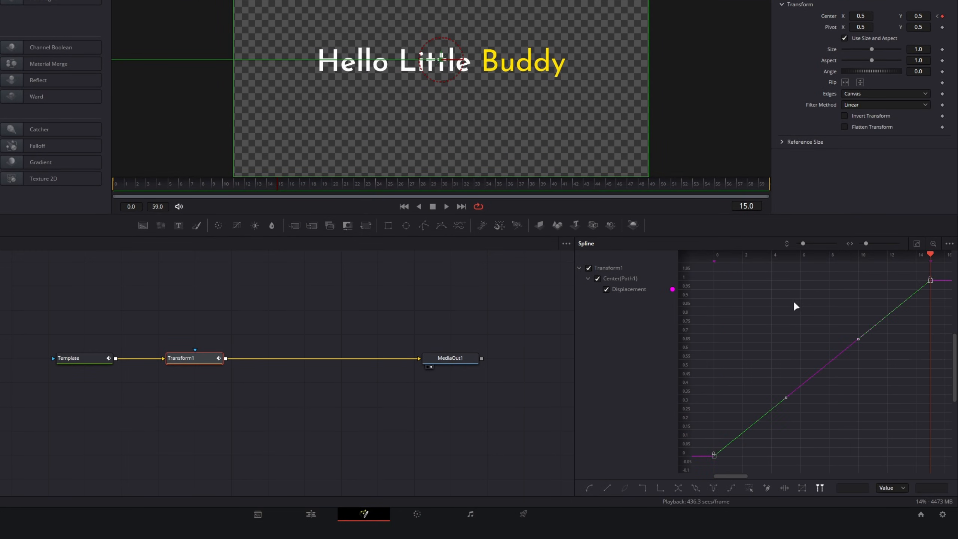
pyautogui.hotkey('shift', 's')
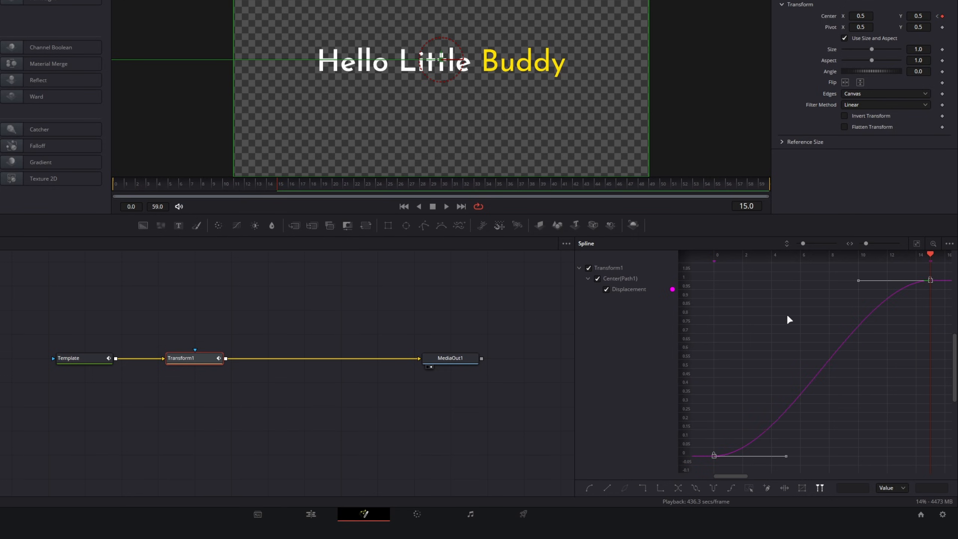
pyautogui.click(714, 456)
pyautogui.moveTo(784, 456); pyautogui.dragTo(714, 282)
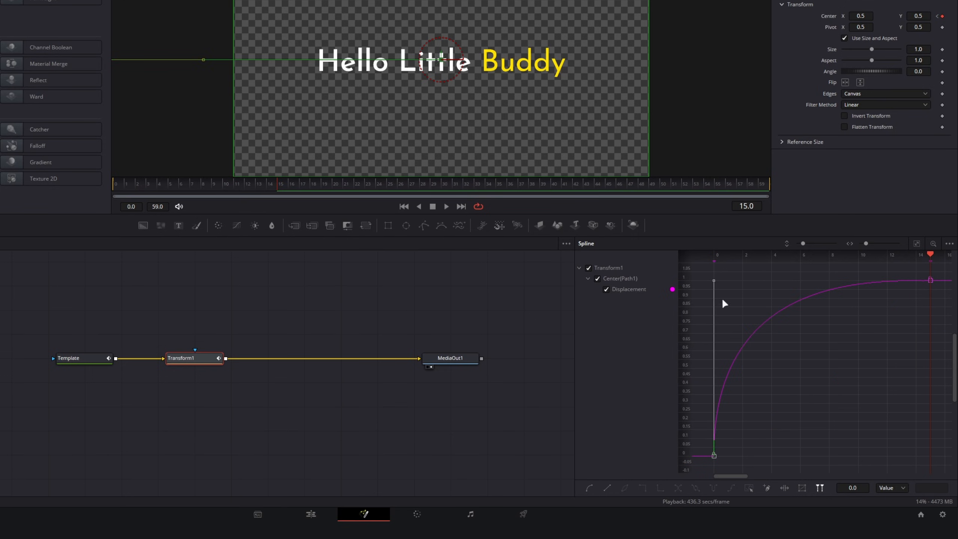
pyautogui.moveTo(138, 184); pyautogui.dragTo(283, 195)
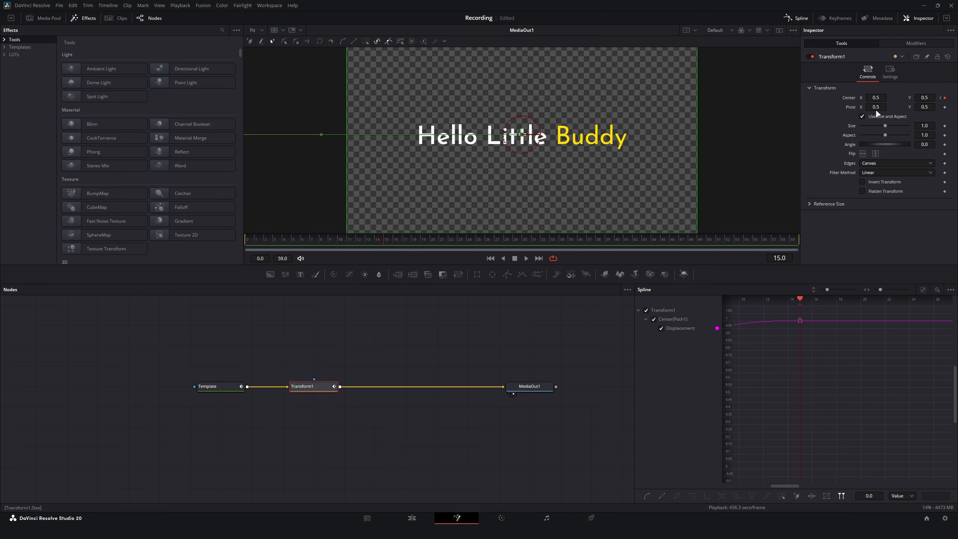
# - Enable Motion Blur on Transform1 and set its Quality to 10
pyautogui.click(888, 72)
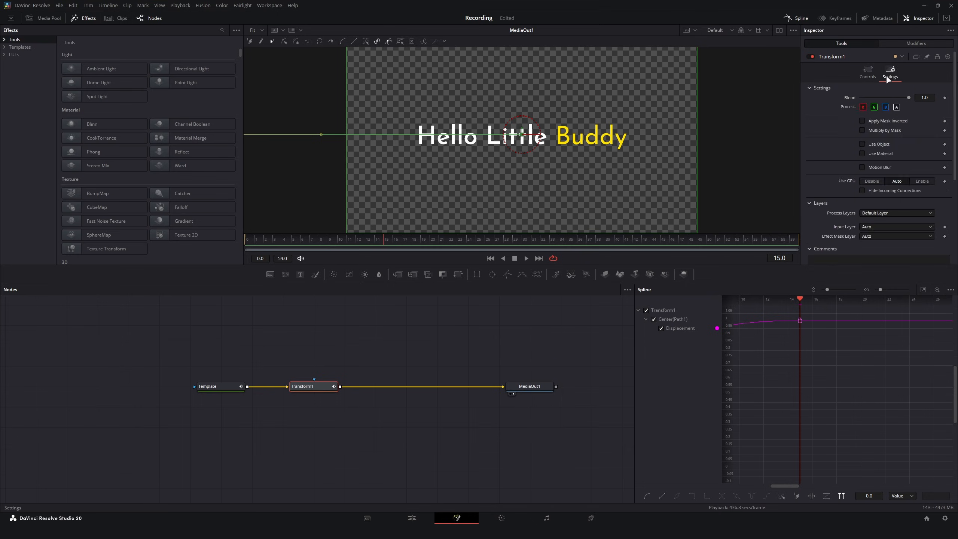
pyautogui.click(862, 166)
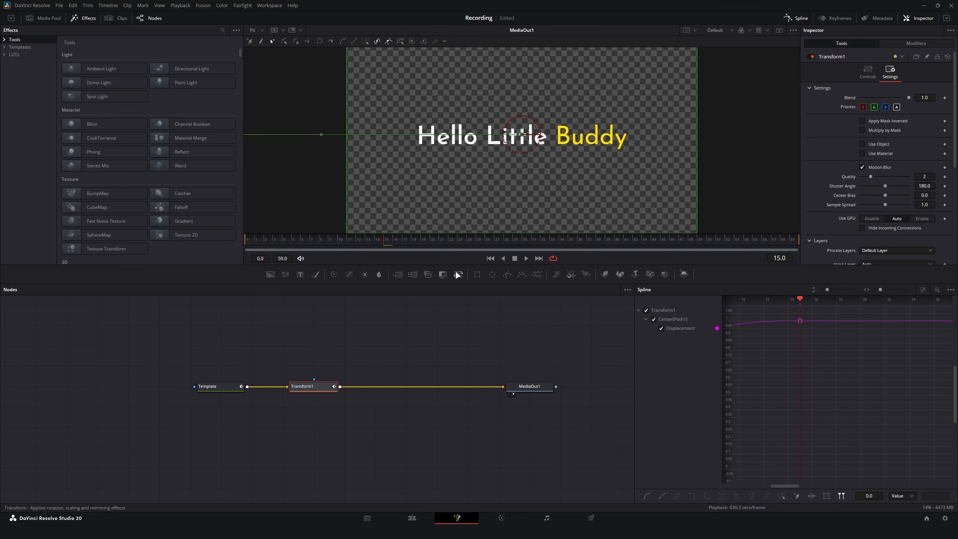
pyautogui.moveTo(870, 174); pyautogui.dragTo(910, 177)
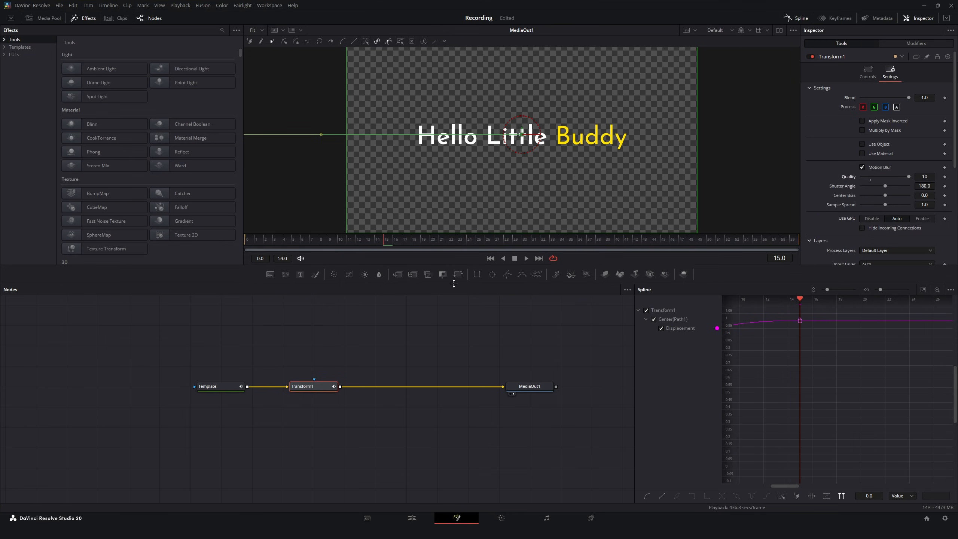
# - Scrub through the motion-blurred slide-in in Fusion and again on the Edit page timeline
pyautogui.moveTo(274, 241); pyautogui.dragTo(387, 245)
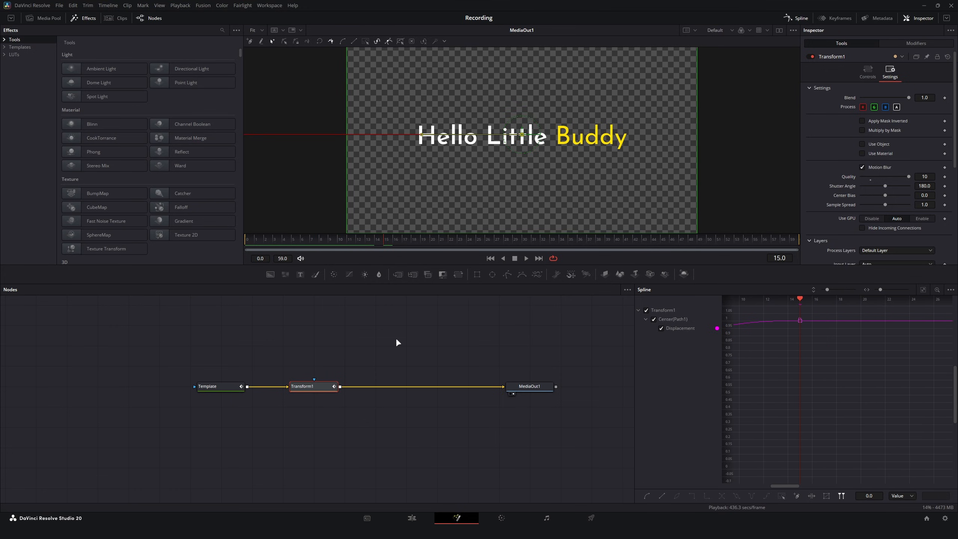
pyautogui.moveTo(378, 85); pyautogui.dragTo(676, 195)
pyautogui.click(411, 518)
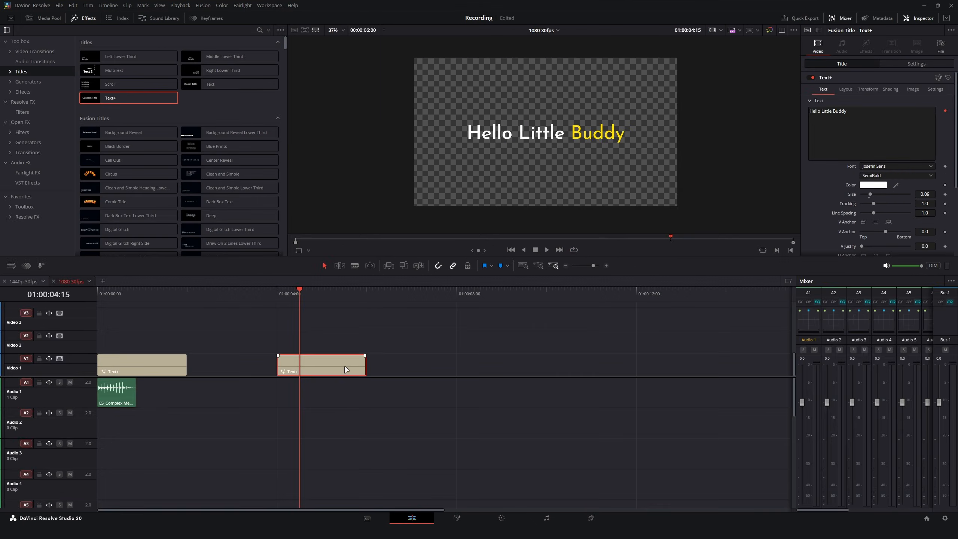
pyautogui.moveTo(315, 296); pyautogui.dragTo(348, 300)
# - Lengthen the second Text+ clip as a test, trim it to about 48 frames, and check the slide-in back in Fusion
pyautogui.moveTo(365, 366); pyautogui.dragTo(494, 366)
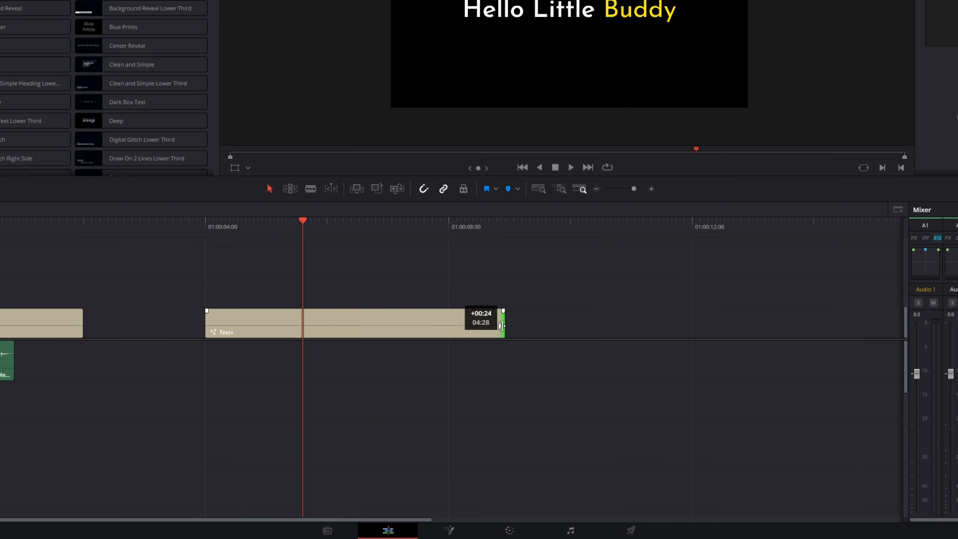
pyautogui.moveTo(500, 326); pyautogui.dragTo(302, 335)
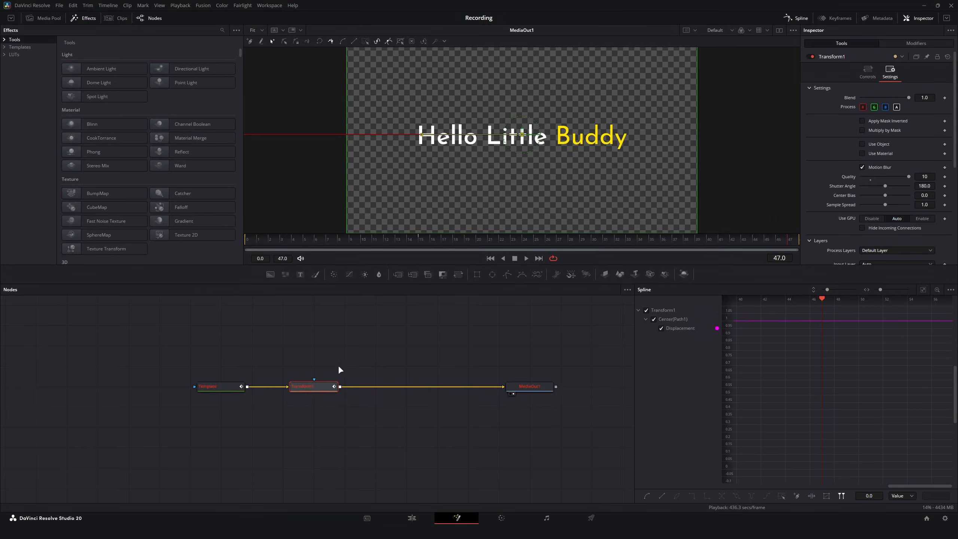
pyautogui.moveTo(450, 241); pyautogui.dragTo(327, 244)
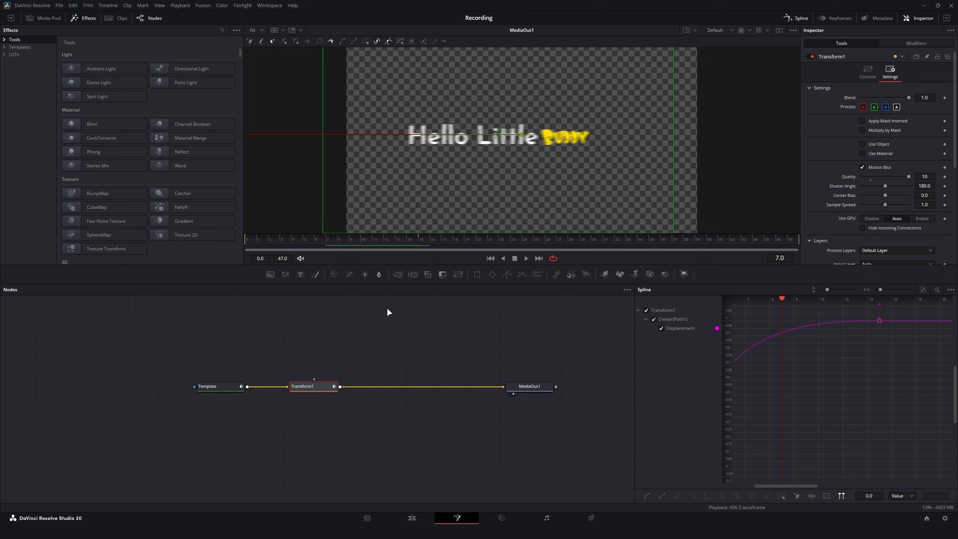
# - At frame 15, look at the modifier options available for Transform1's Size
pyautogui.click(425, 241)
pyautogui.click(868, 72)
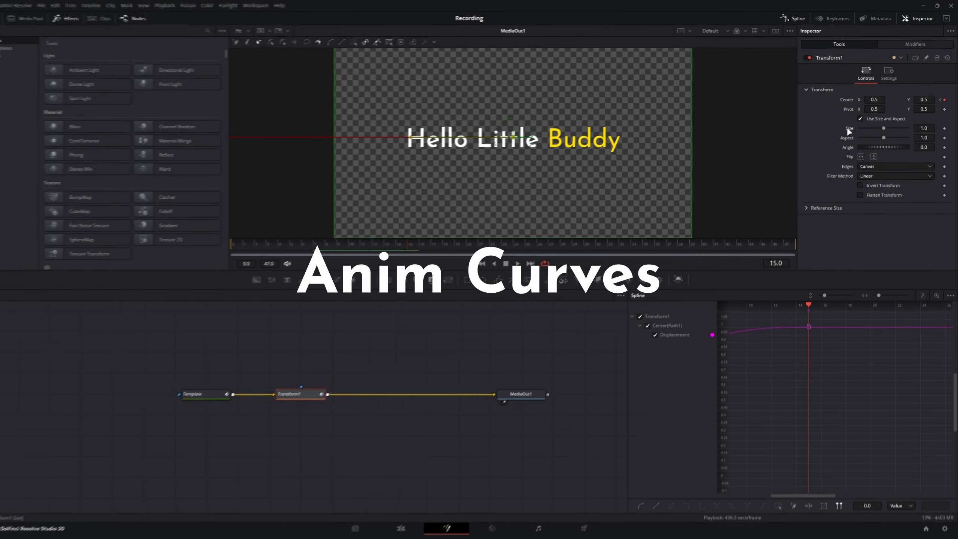
pyautogui.rightClick(847, 127)
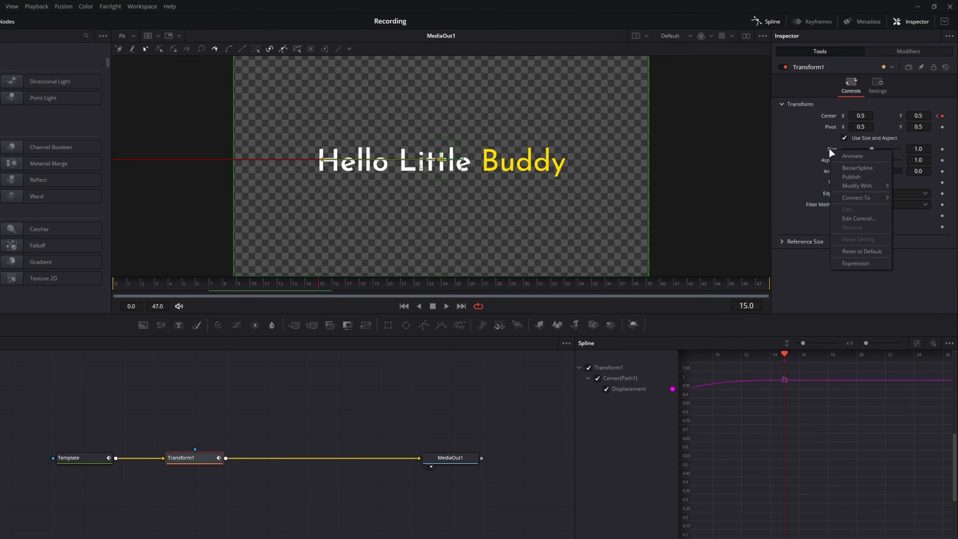
pyautogui.moveTo(847, 190)
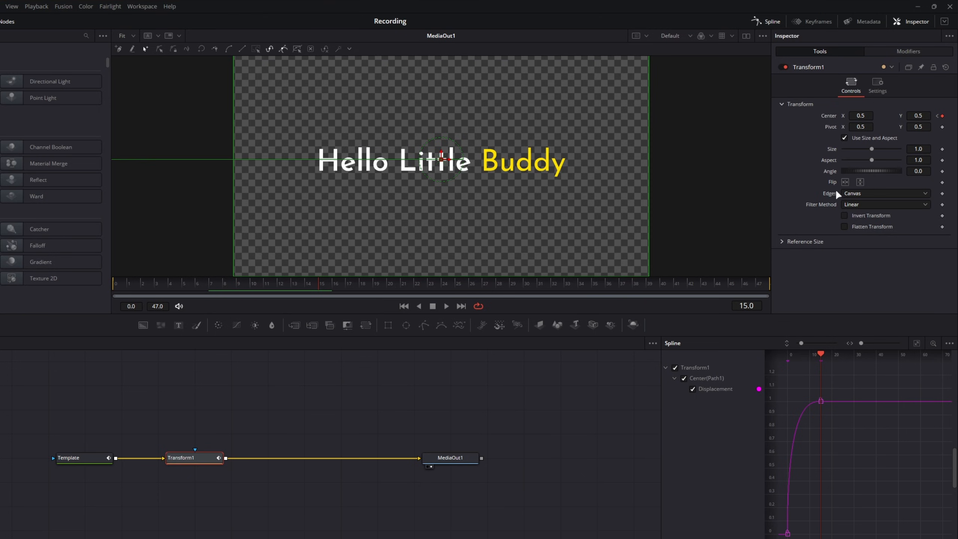
# - Add a Center keyframe on Transform1 at frame 20 and move the title off-screen to X 1.335 at frame 30
pyautogui.moveTo(351, 286); pyautogui.dragTo(390, 286)
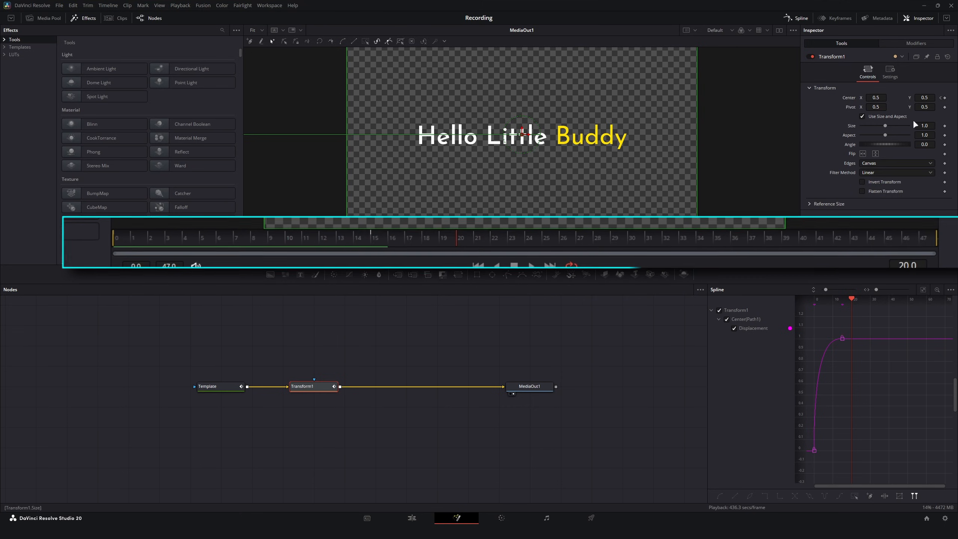
pyautogui.click(945, 97)
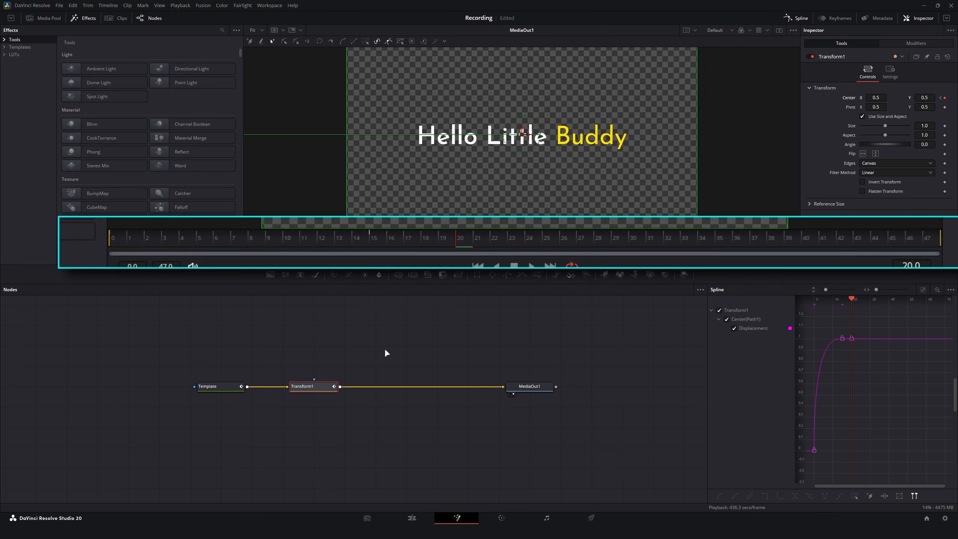
pyautogui.click(508, 238)
pyautogui.click(629, 240)
pyautogui.moveTo(522, 134); pyautogui.dragTo(710, 78)
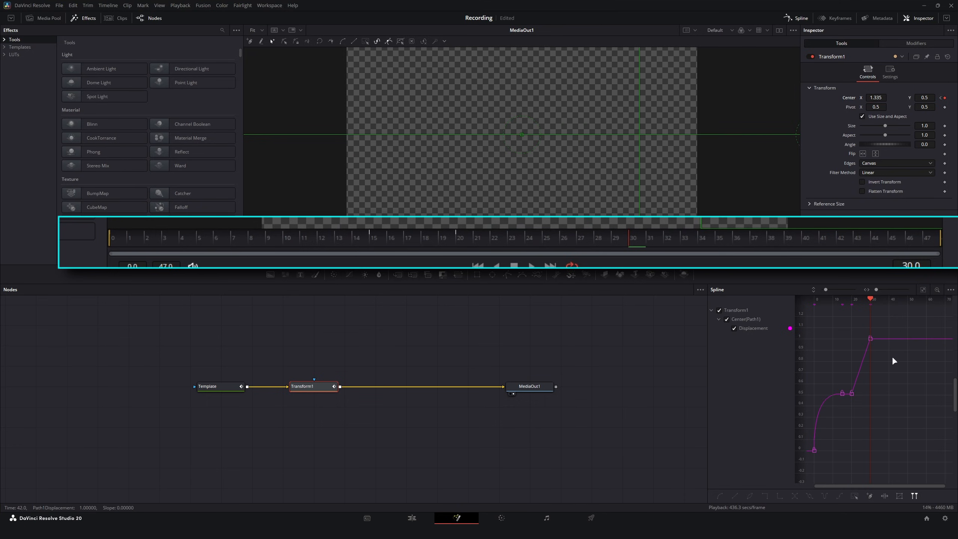
# - Smooth the Center displacement keyframes at frames 20 and 30, and pull the last keyframe's handle straight down to about 0.5
pyautogui.click(923, 289)
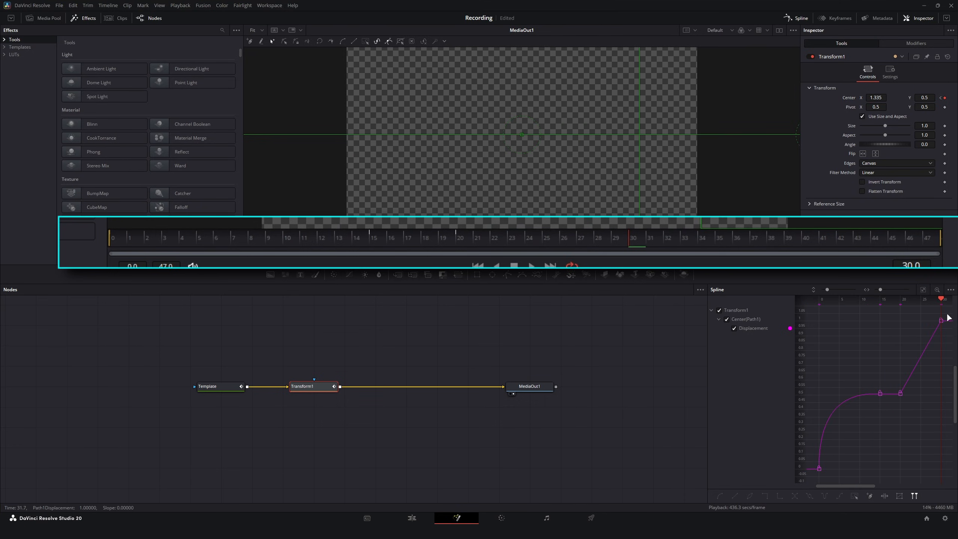
pyautogui.moveTo(948, 313); pyautogui.dragTo(891, 436)
pyautogui.press('s')
pyautogui.moveTo(925, 324); pyautogui.dragTo(941, 392)
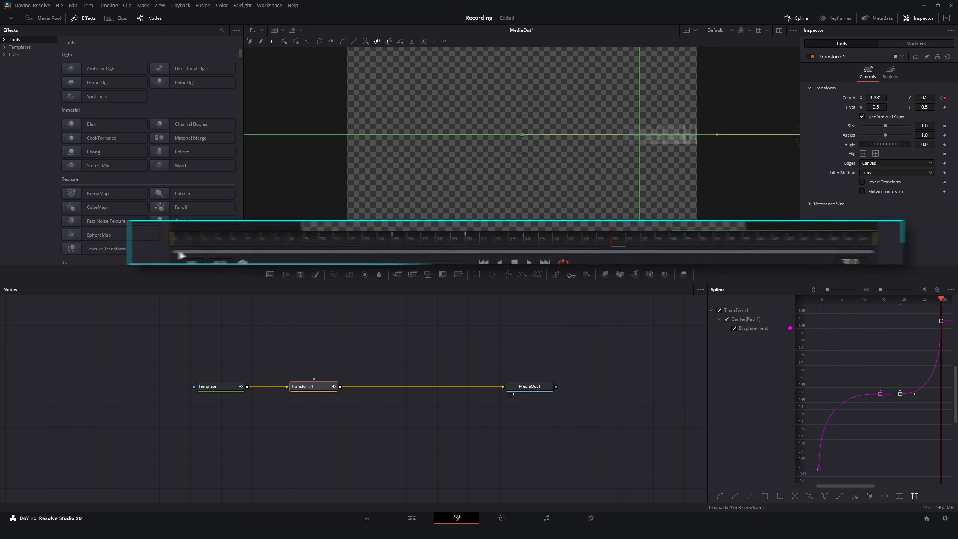
# - Play the full slide-in and slide-out animation from frame 0 and check its keyframe positions
pyautogui.click(284, 241)
pyautogui.moveTo(286, 244); pyautogui.dragTo(248, 339)
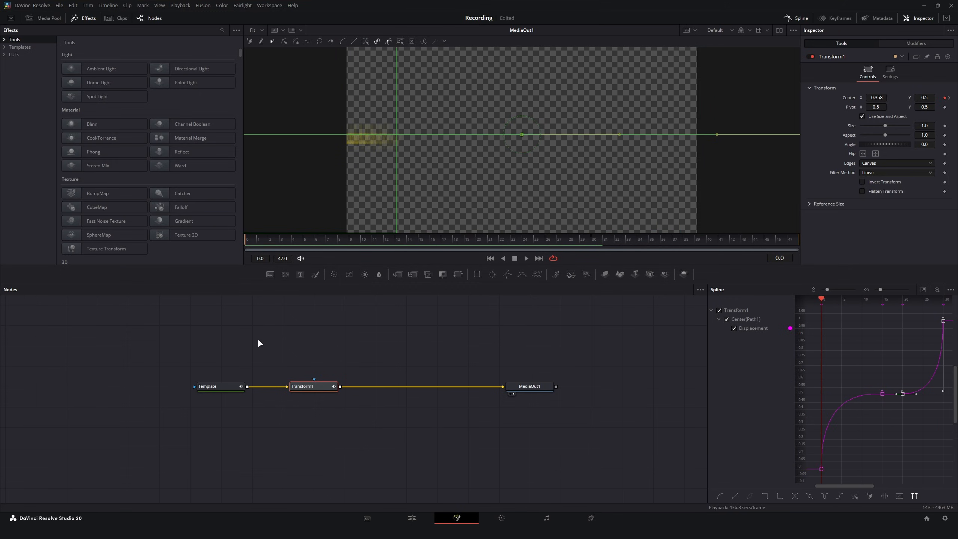
pyautogui.press('space')
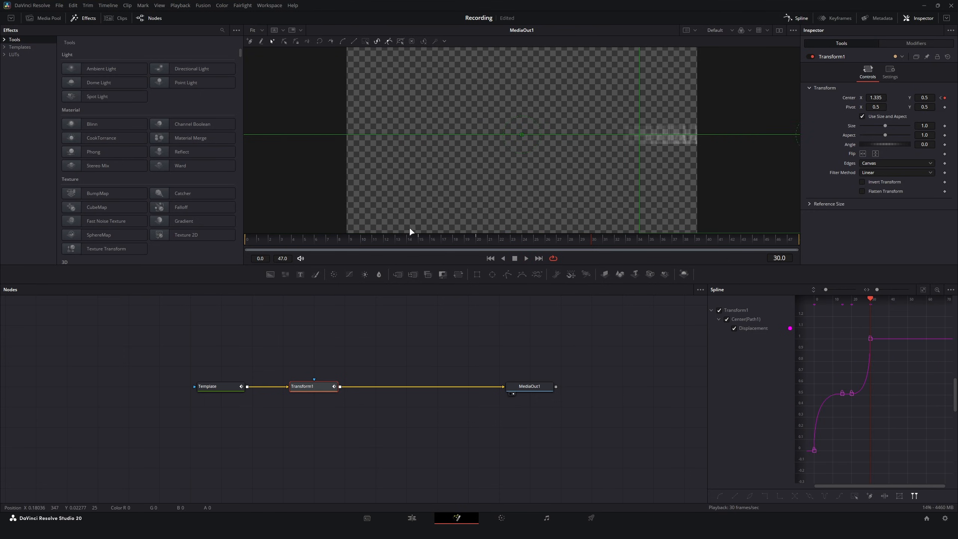
pyautogui.moveTo(409, 228); pyautogui.dragTo(207, 249)
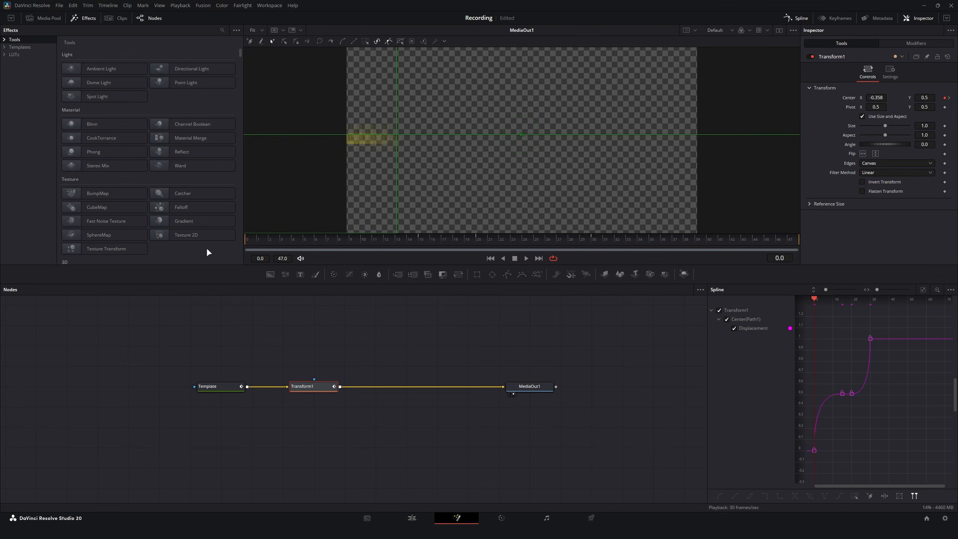
pyautogui.click(593, 236)
pyautogui.click(471, 238)
pyautogui.moveTo(268, 235); pyautogui.dragTo(111, 274)
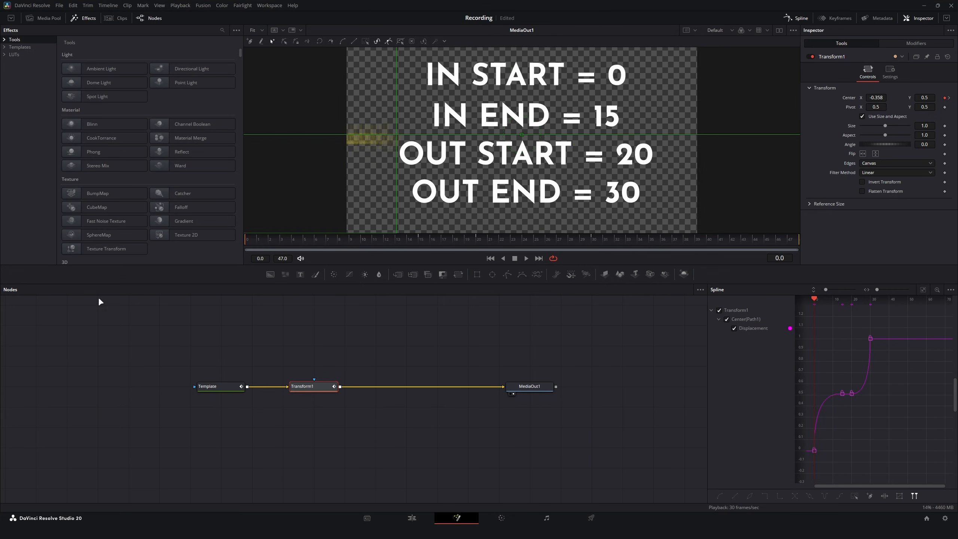
# - Add an unconnected Keyframe Stretcher node to the composition
pyautogui.click(106, 364)
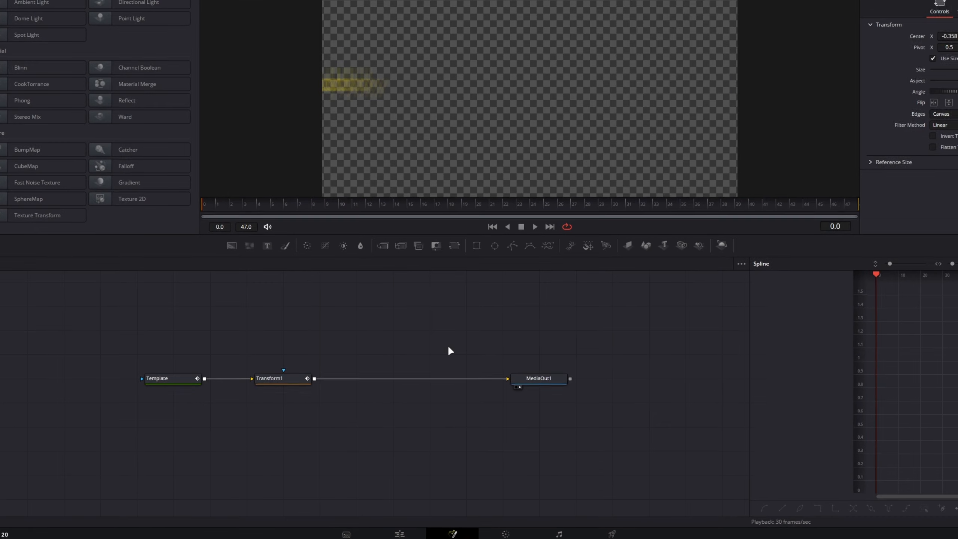
pyautogui.hotkey('shift', 'space')
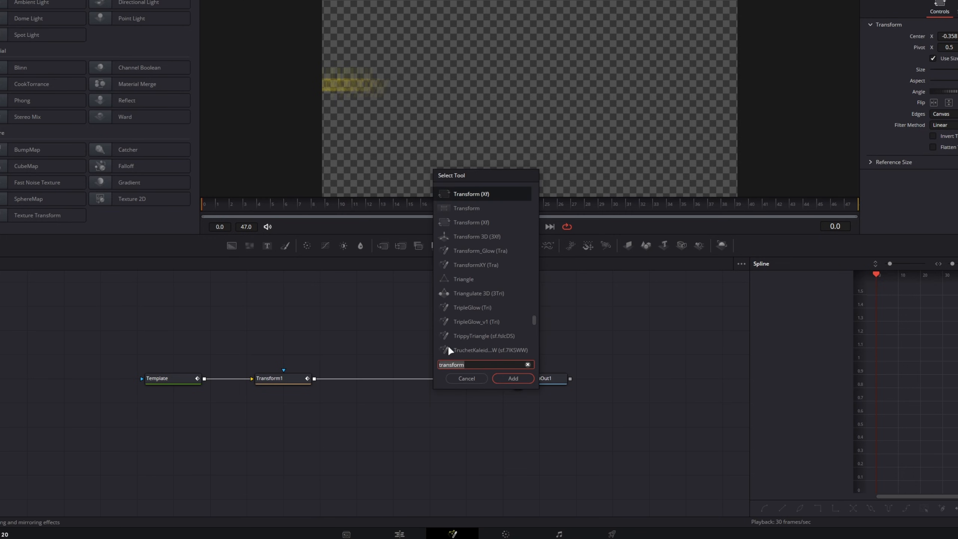
pyautogui.write('keyf')
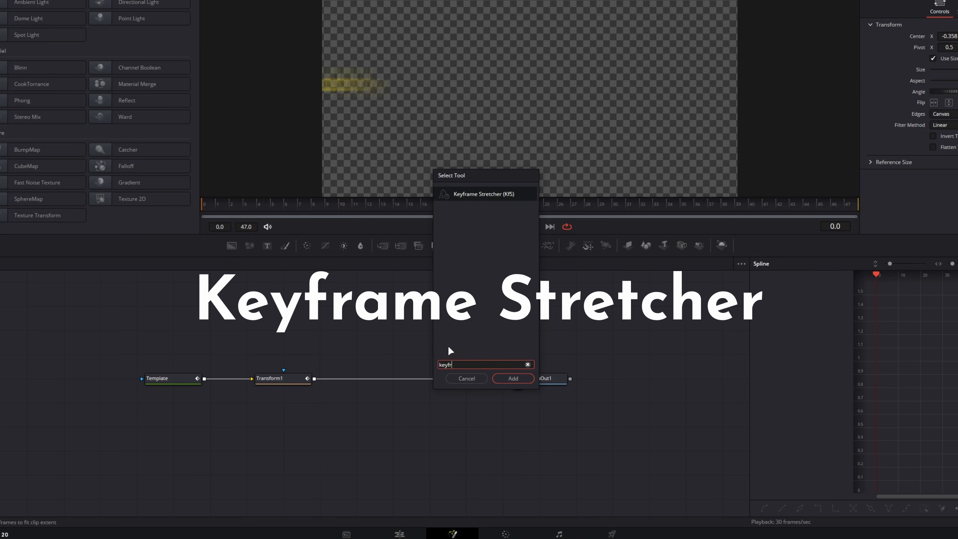
pyautogui.write('r')
pyautogui.press('Return')
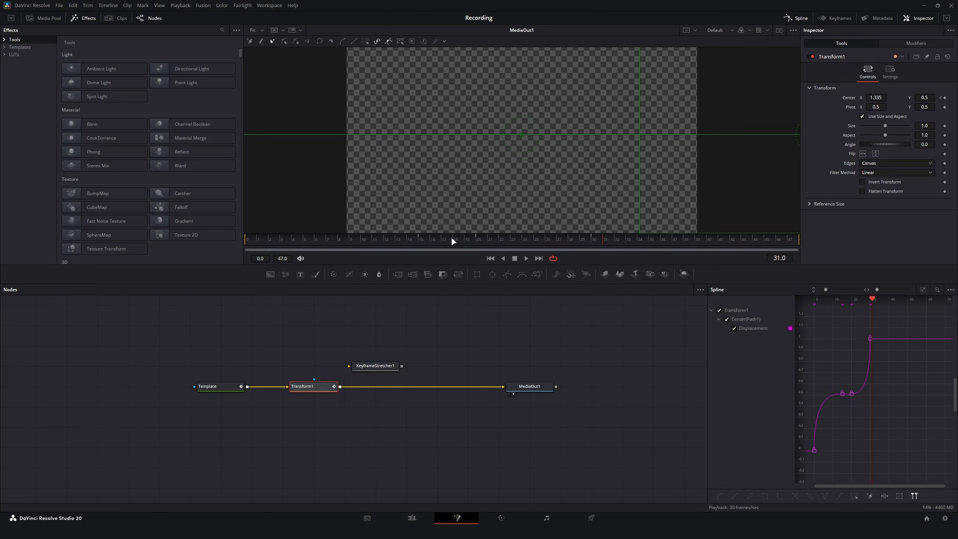
# - Scrub through the hold between frames 15 and 20 and the slide-out to frame 30
pyautogui.moveTo(476, 238)
pyautogui.mouseDown()
pyautogui.moveTo(594, 239)
pyautogui.moveTo(480, 245)
pyautogui.mouseUp()
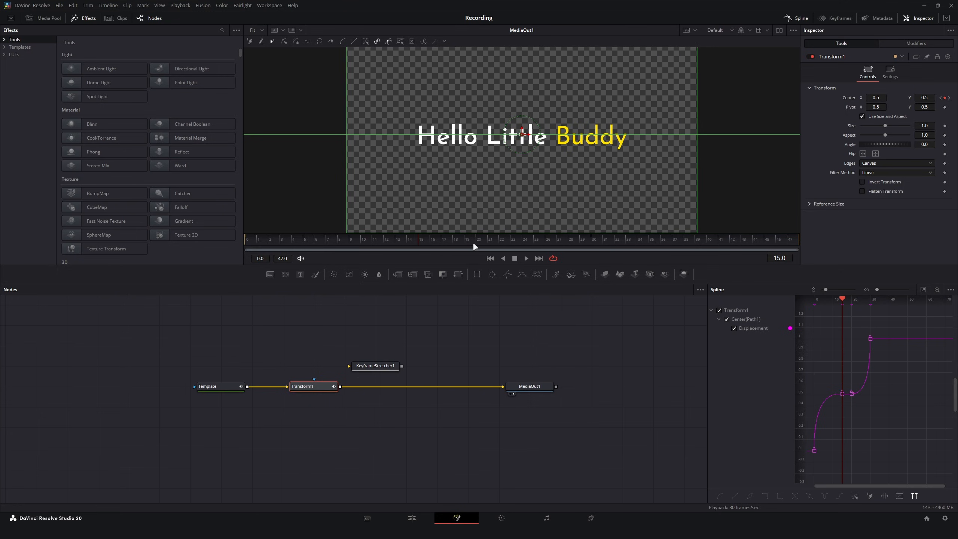
pyautogui.moveTo(478, 238); pyautogui.dragTo(589, 253)
pyautogui.moveTo(543, 250); pyautogui.dragTo(479, 250)
# - Set KeyframeStretcher1's Source End to 31, one frame past the last animation keyframe
pyautogui.click(375, 365)
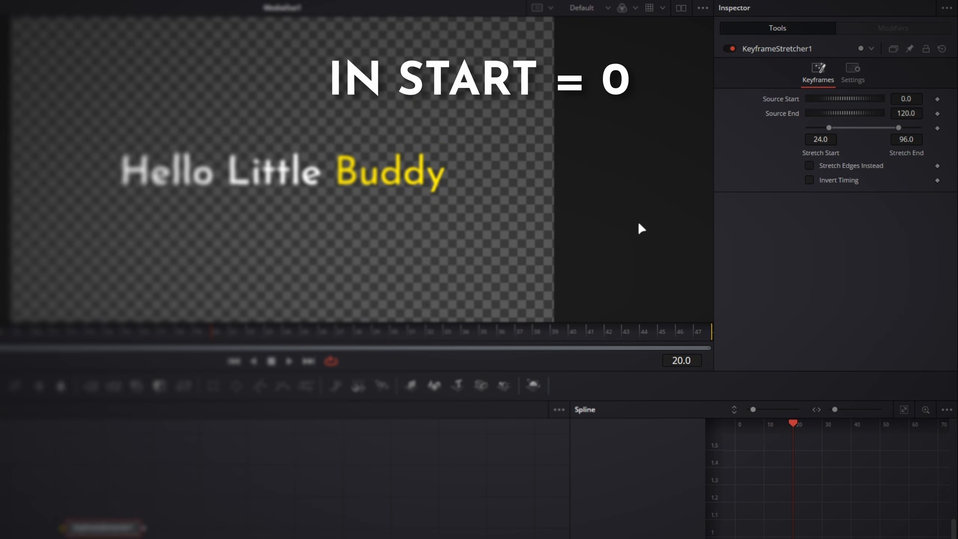
pyautogui.press('Left')
pyautogui.click(906, 112)
pyautogui.write('31')
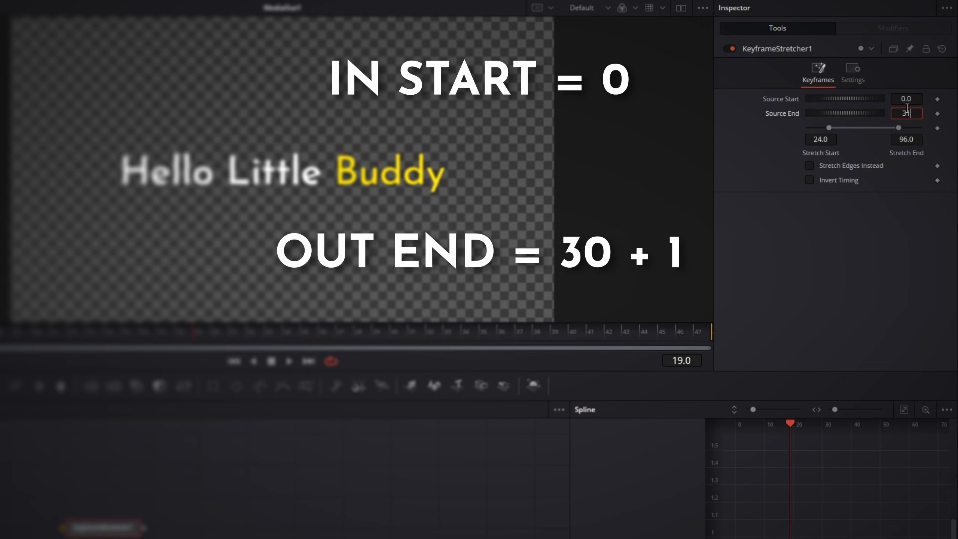
pyautogui.press('Tab')
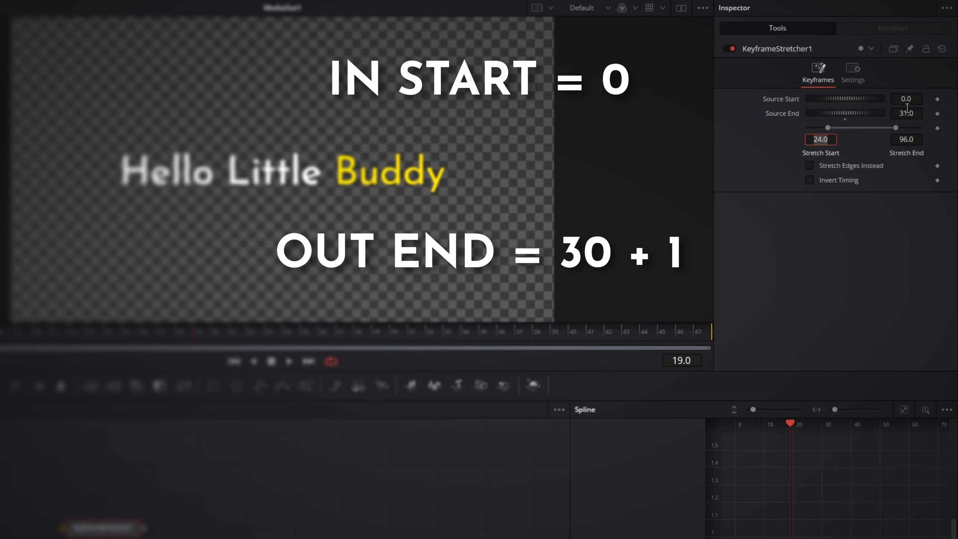
pyautogui.click(907, 114)
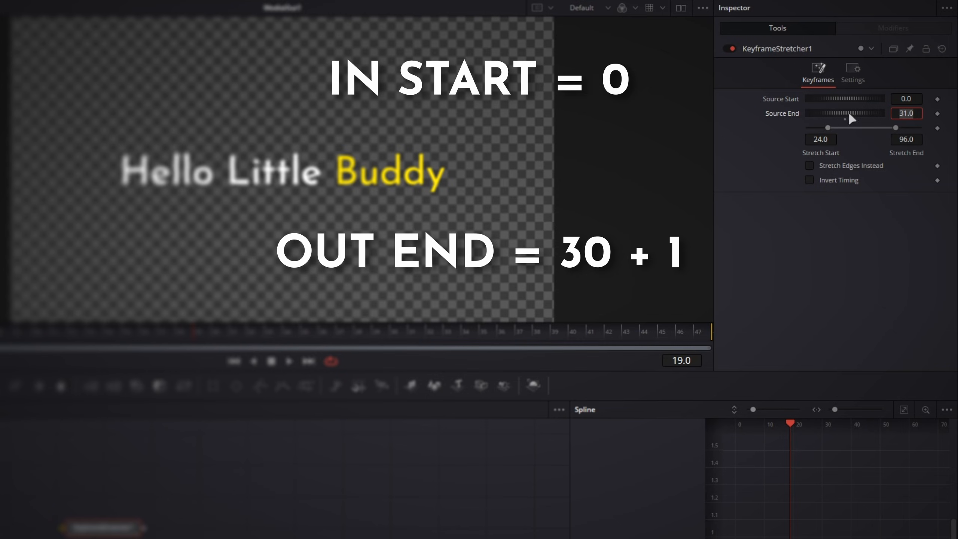
pyautogui.press('Return')
# - Set KeyframeStretcher1's Stretch Start to 16 and Stretch End to 20
pyautogui.click(824, 140)
pyautogui.write('1')
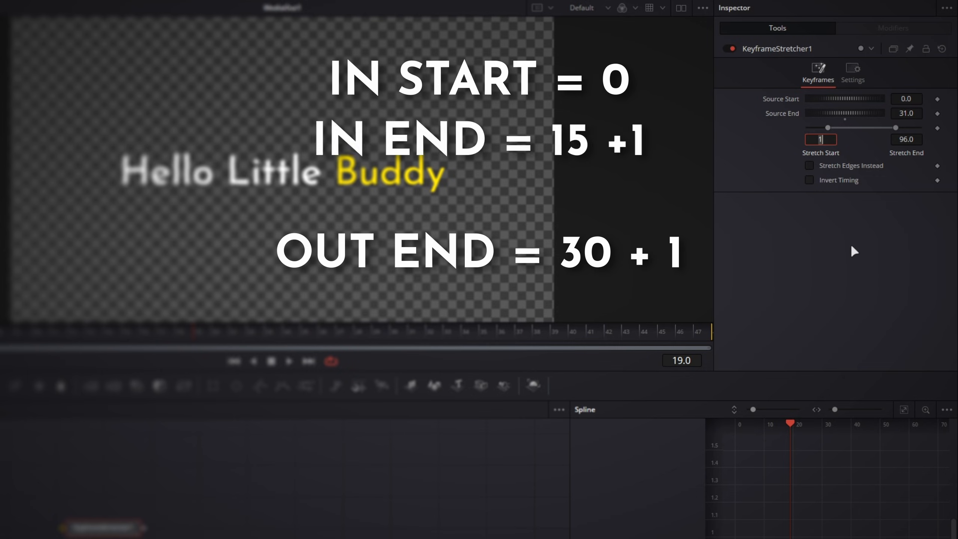
pyautogui.write('6')
pyautogui.press('Tab')
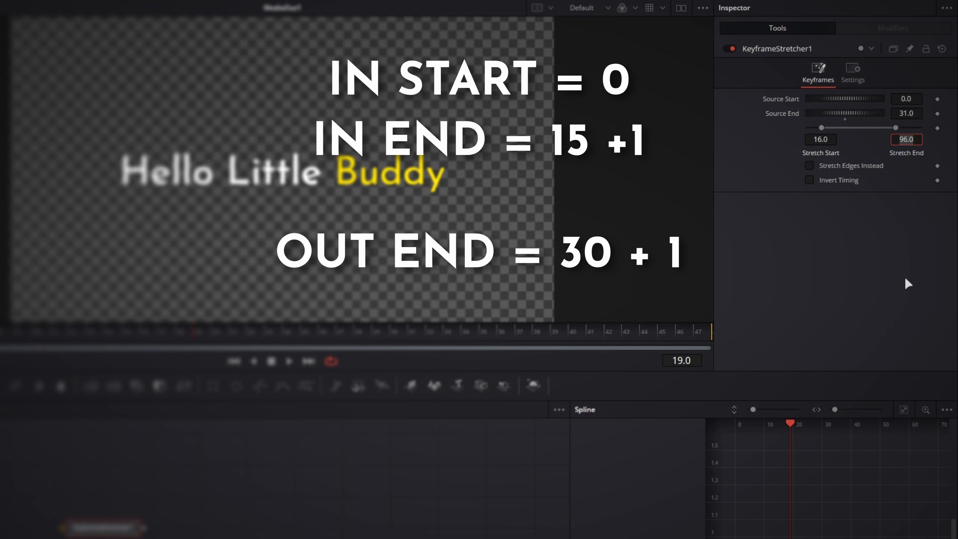
pyautogui.write('20')
pyautogui.press('Tab')
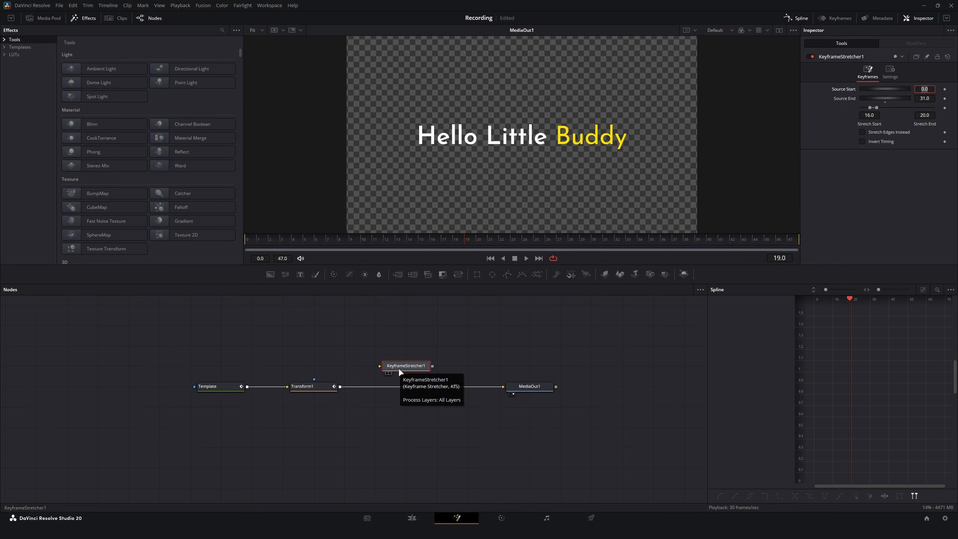
# - Insert KeyframeStretcher1 between Transform1 and MediaOut1 and scrub through the stretched timing
pyautogui.moveTo(399, 370); pyautogui.dragTo(401, 396)
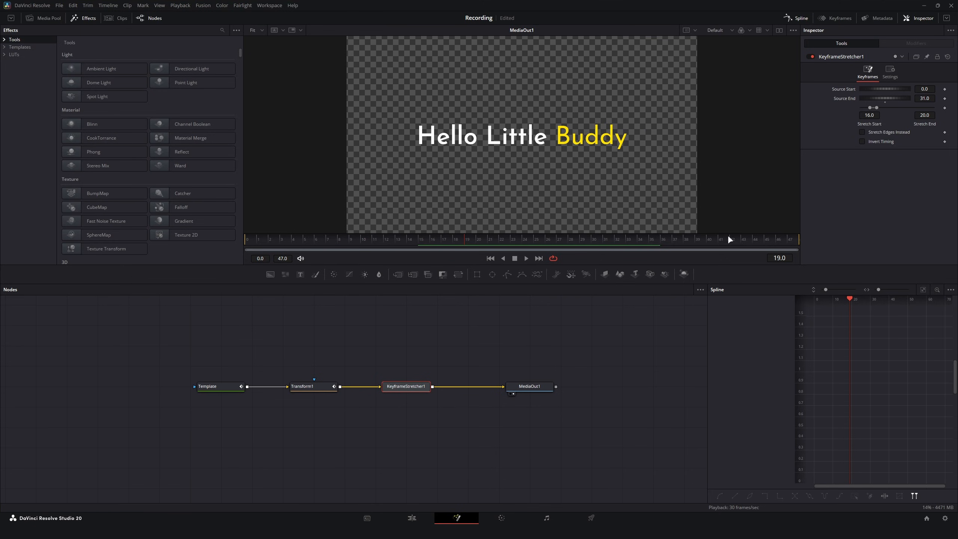
pyautogui.moveTo(472, 240); pyautogui.dragTo(913, 259)
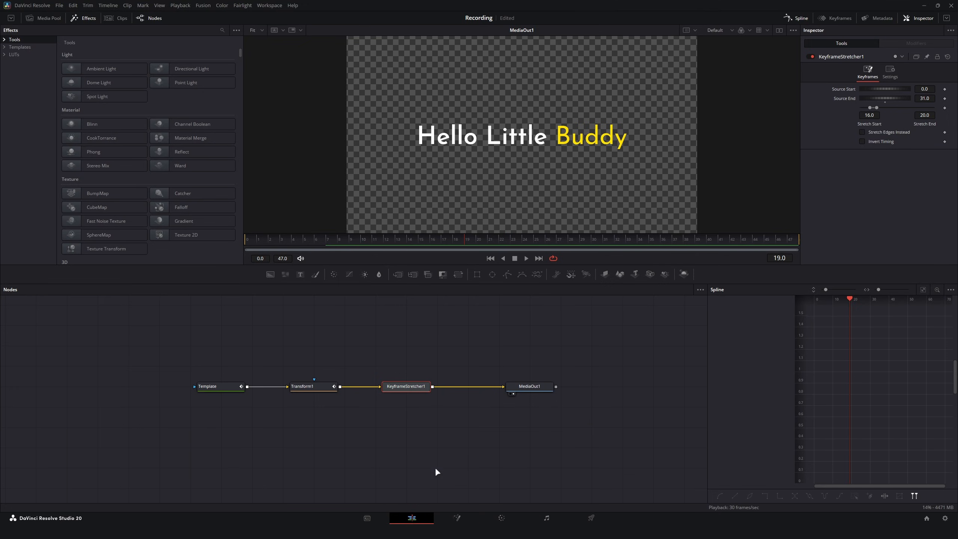
# - On the Edit page, lengthen the second Text+ clip to about 6 seconds and scrub its timing
pyautogui.click(412, 518)
pyautogui.moveTo(346, 365); pyautogui.dragTo(547, 375)
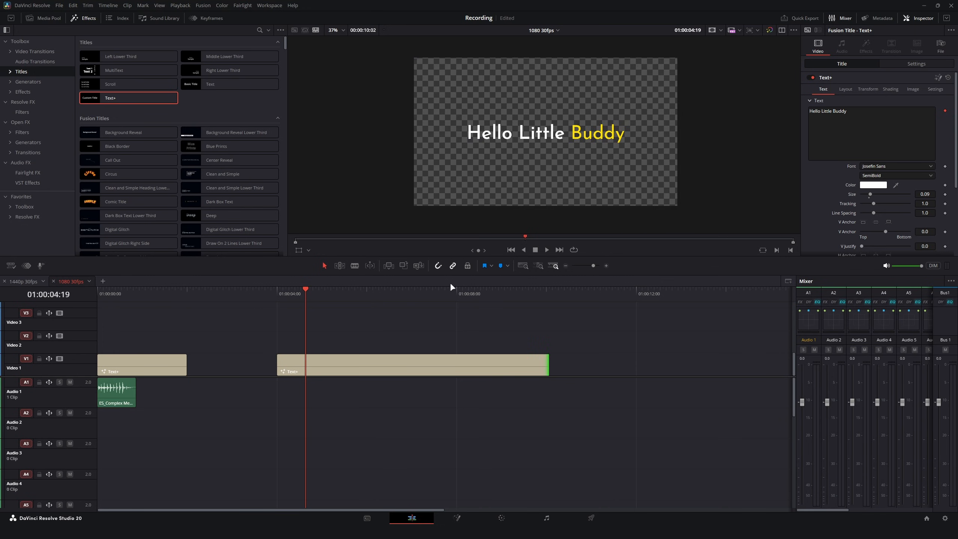
pyautogui.moveTo(503, 294); pyautogui.dragTo(502, 320)
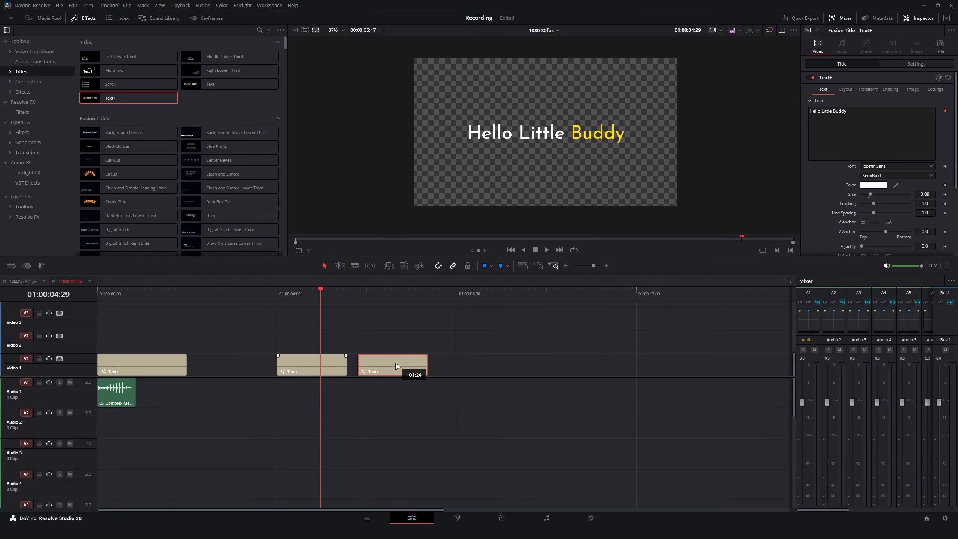
# - Place two copies of the shortened Text+ clip directly behind it on Video 1 and play the sequence
pyautogui.moveTo(395, 363); pyautogui.dragTo(446, 360)
pyautogui.moveTo(292, 297); pyautogui.dragTo(287, 299)
pyautogui.press('space')
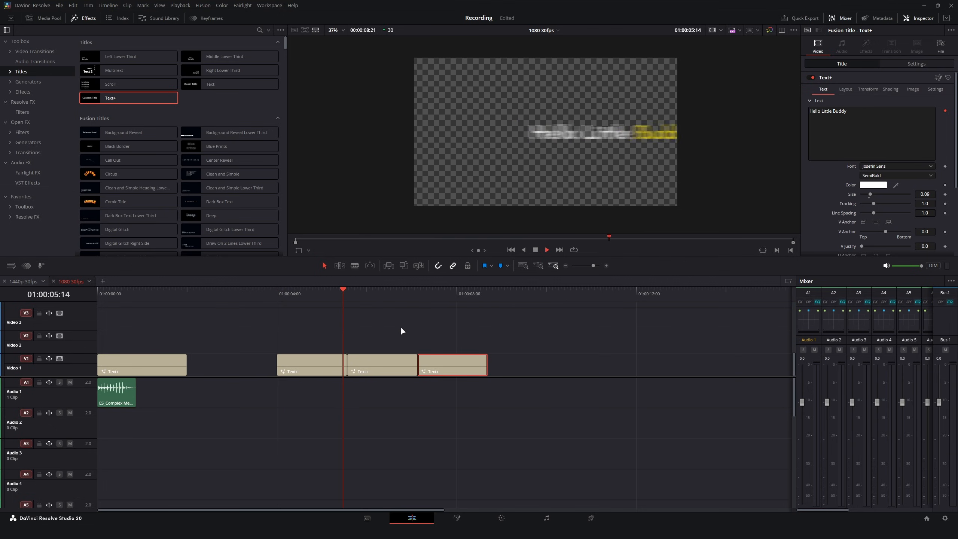
pyautogui.press('space')
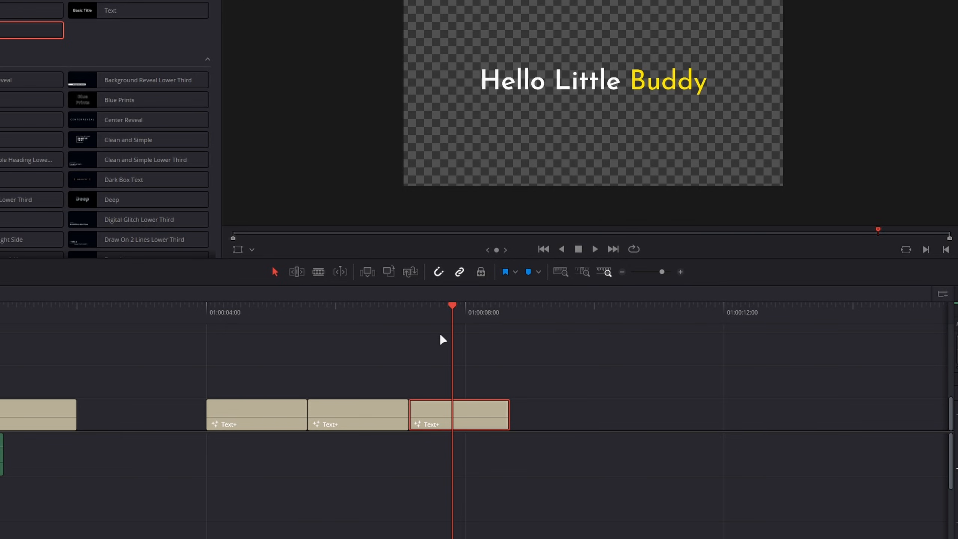
# - Shorten the last Text+ copy to end at about 01:00:07:24 and split the middle copy at 01:00:06:10
pyautogui.moveTo(509, 403); pyautogui.dragTo(451, 402)
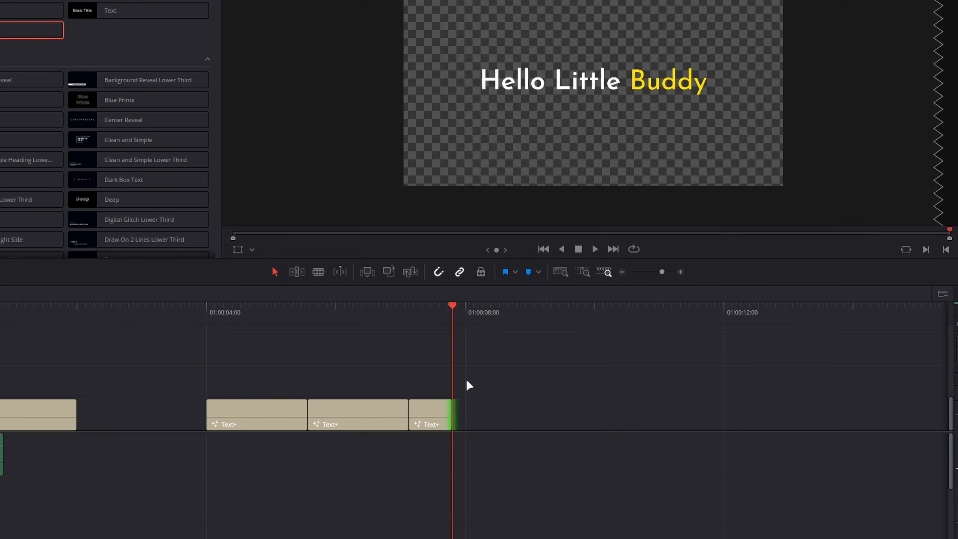
pyautogui.moveTo(452, 317); pyautogui.dragTo(440, 333)
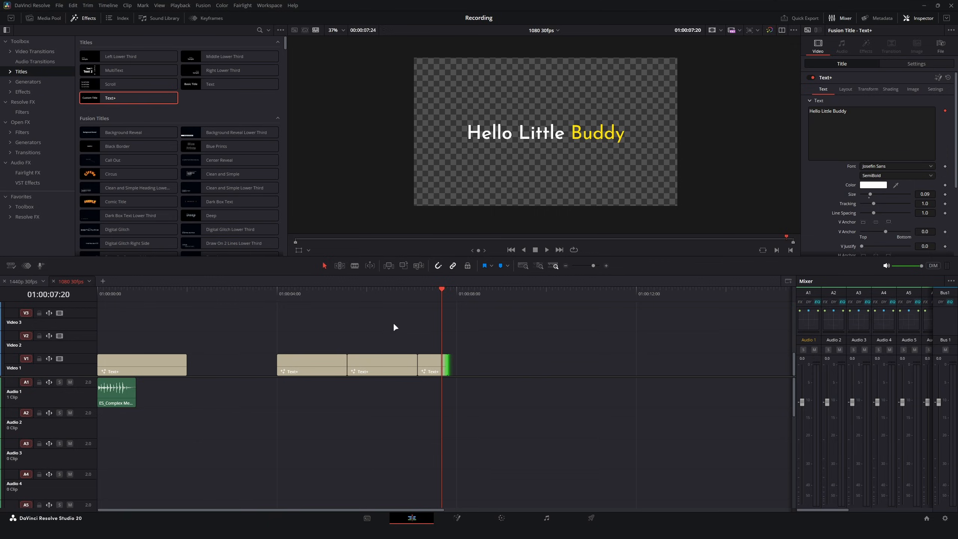
pyautogui.click(381, 290)
pyautogui.moveTo(404, 328); pyautogui.dragTo(372, 398)
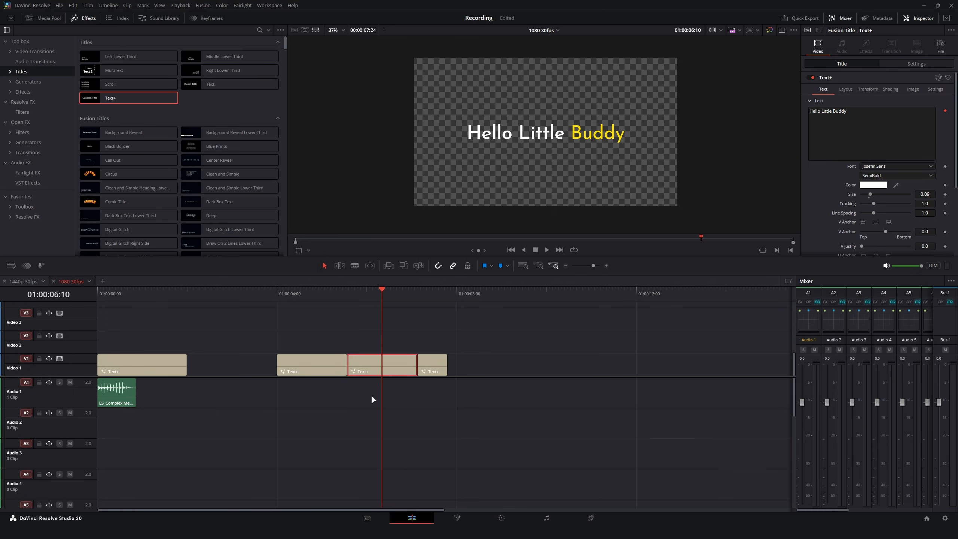
pyautogui.hotkey('ctrl', 'b')
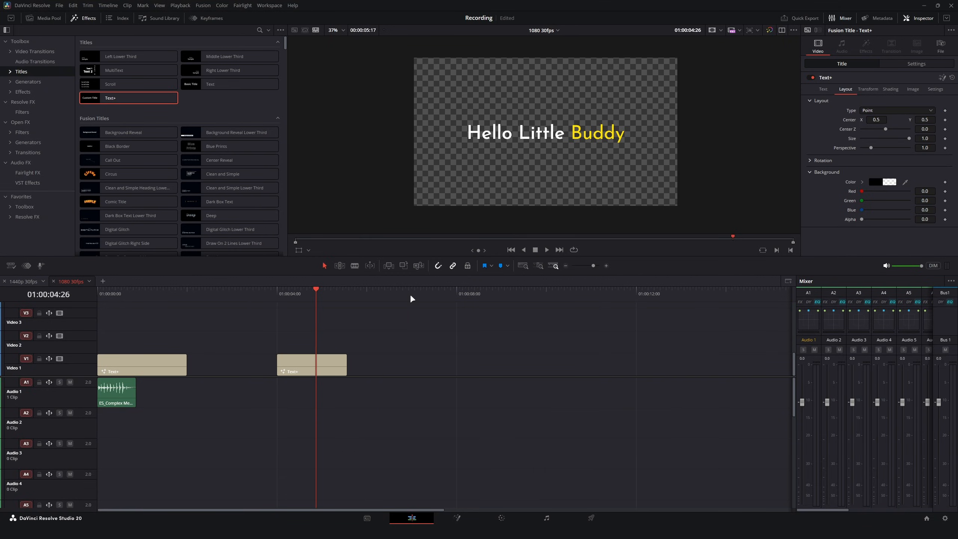
# - In the remaining short title's Fusion composition, move KeyframeStretcher1 beside MediaOut1 and Transform1 beside Template to free space between them
pyautogui.hotkey('shift', '5')
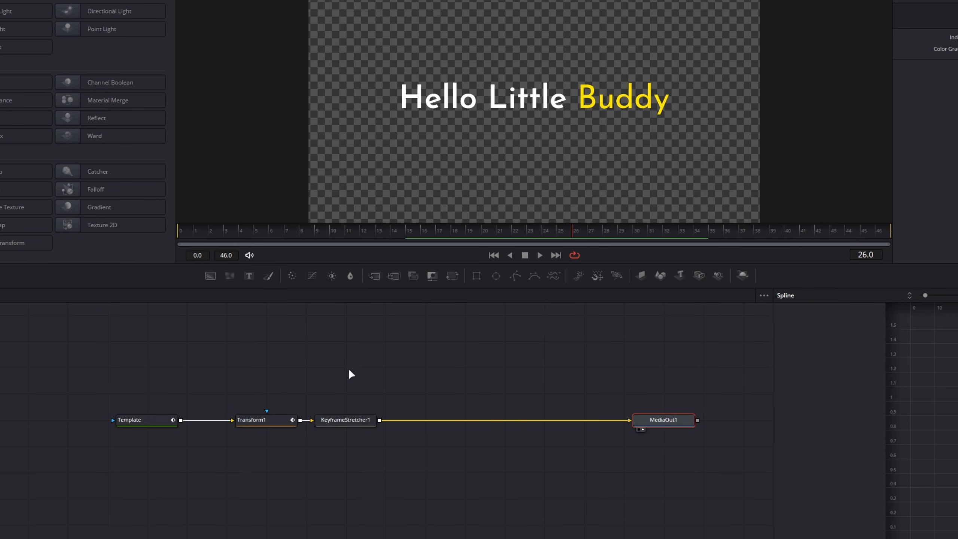
pyautogui.moveTo(359, 425); pyautogui.dragTo(563, 420)
pyautogui.click(577, 423)
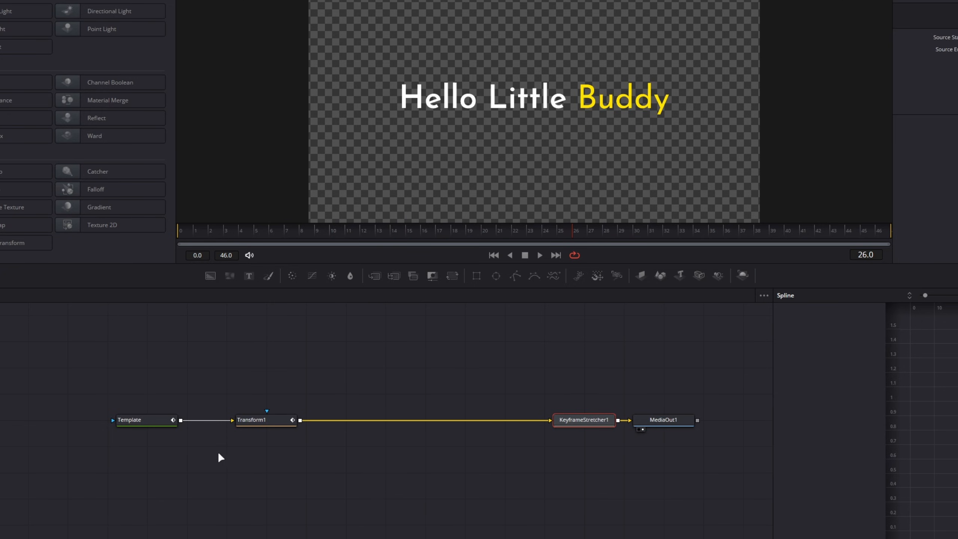
pyautogui.moveTo(258, 420); pyautogui.dragTo(218, 421)
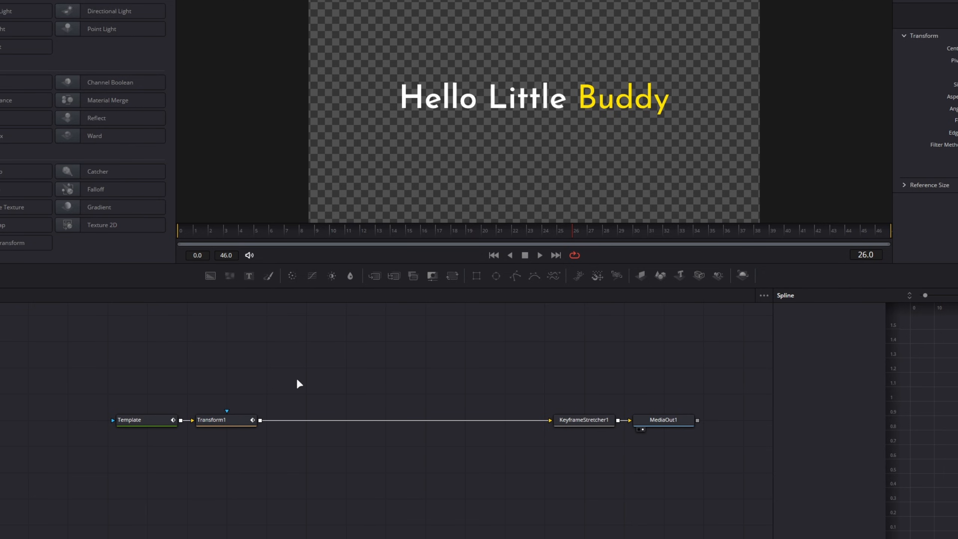
# - Search the Fusion tools for a glow effect and add a DreamGlow node
pyautogui.hotkey('shift', 'space')
pyautogui.write('glow')
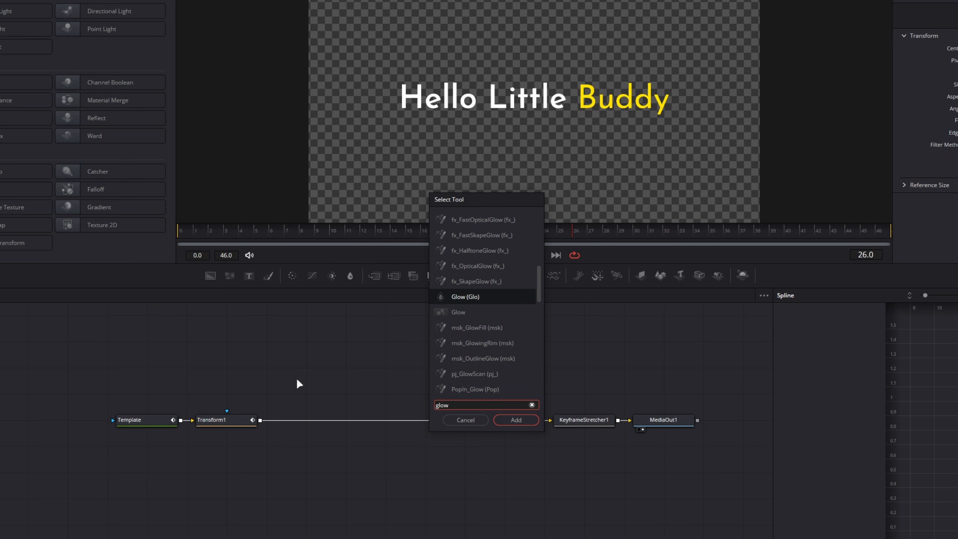
pyautogui.press('BackSpace')
pyautogui.press('BackSpace')
pyautogui.press('BackSpace')
pyautogui.press('BackSpace')
pyautogui.write('soft')
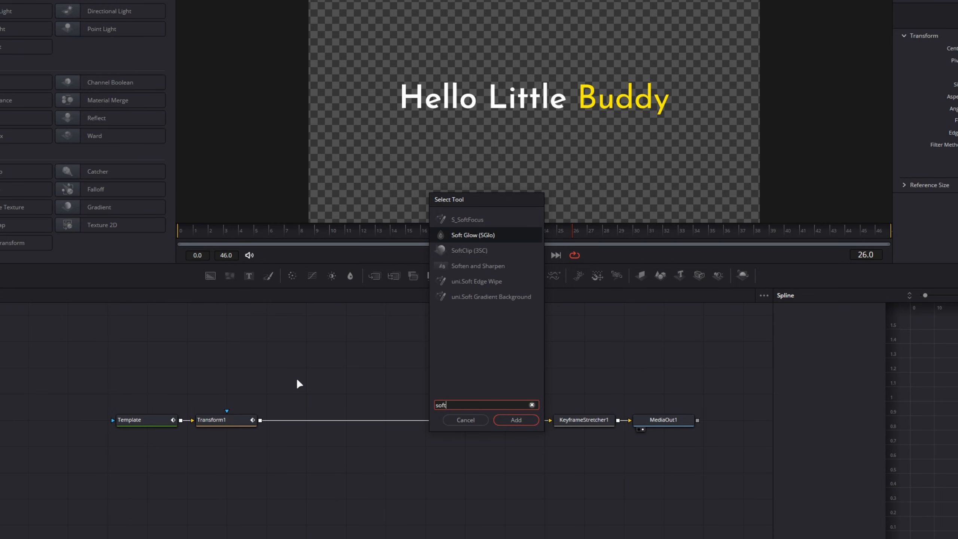
pyautogui.press('BackSpace')
pyautogui.press('BackSpace')
pyautogui.press('BackSpace')
pyautogui.press('BackSpace')
pyautogui.write('dream')
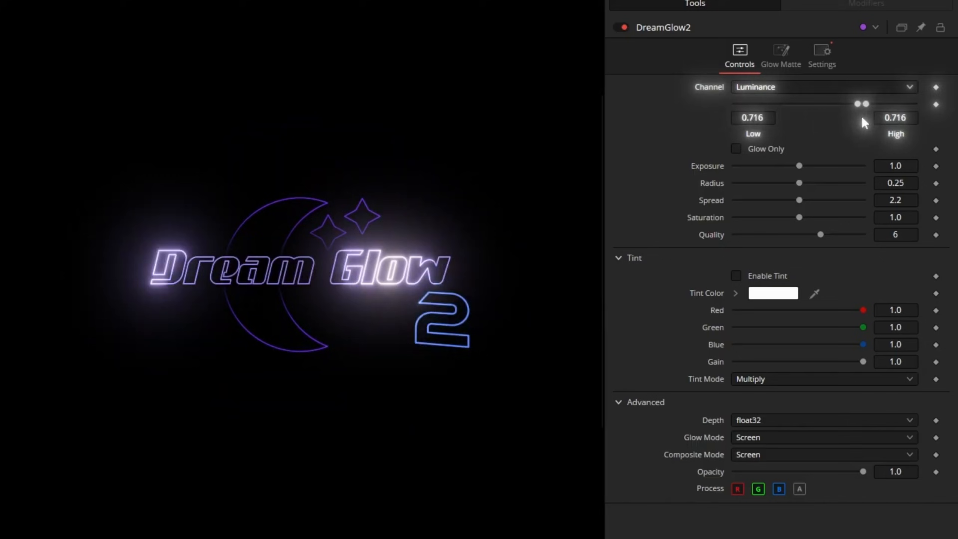
pyautogui.moveTo(863, 118); pyautogui.dragTo(857, 119)
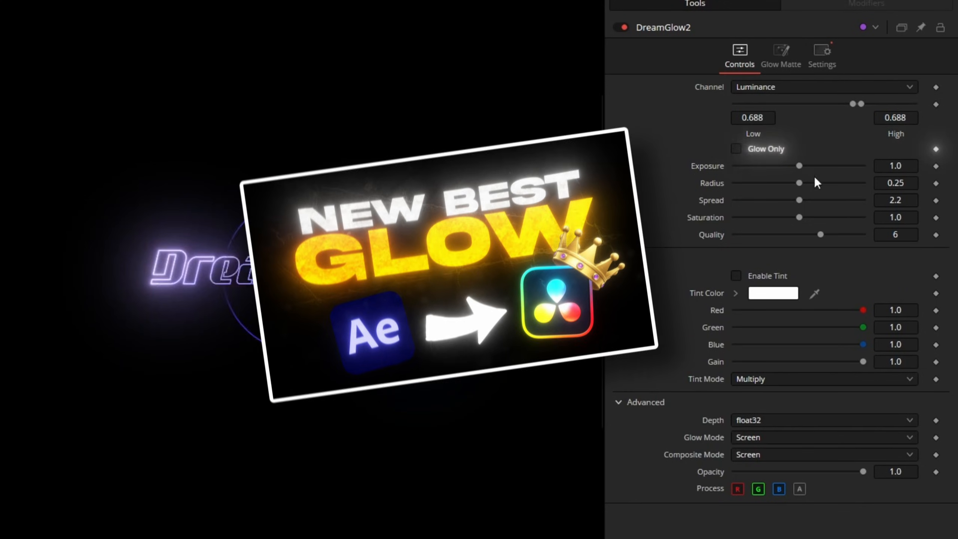
pyautogui.moveTo(799, 166); pyautogui.dragTo(860, 179)
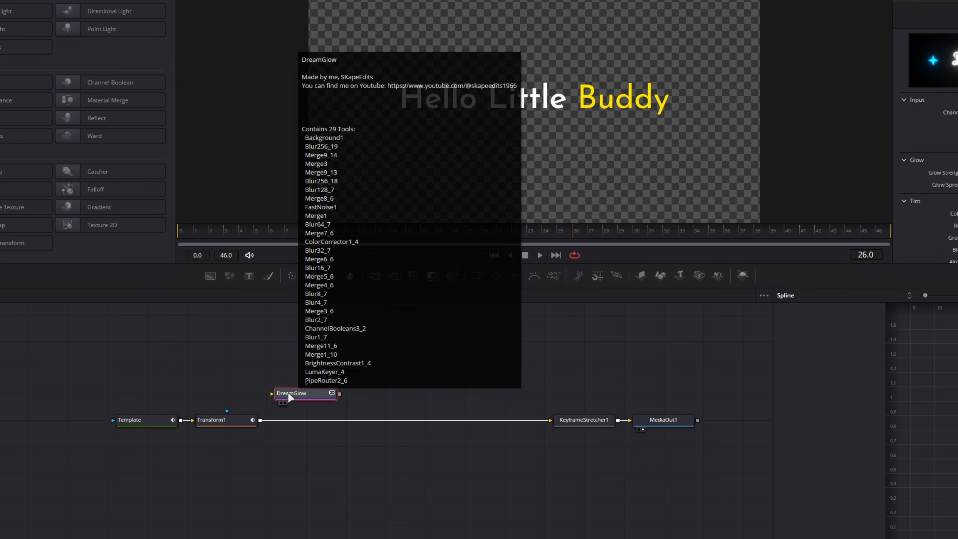
# - Insert DreamGlow between Transform1 and KeyframeStretcher1 and add a Grain node directly after it
pyautogui.moveTo(288, 392); pyautogui.dragTo(328, 418)
pyautogui.hotkey('shift', 'space')
pyautogui.write('grian')
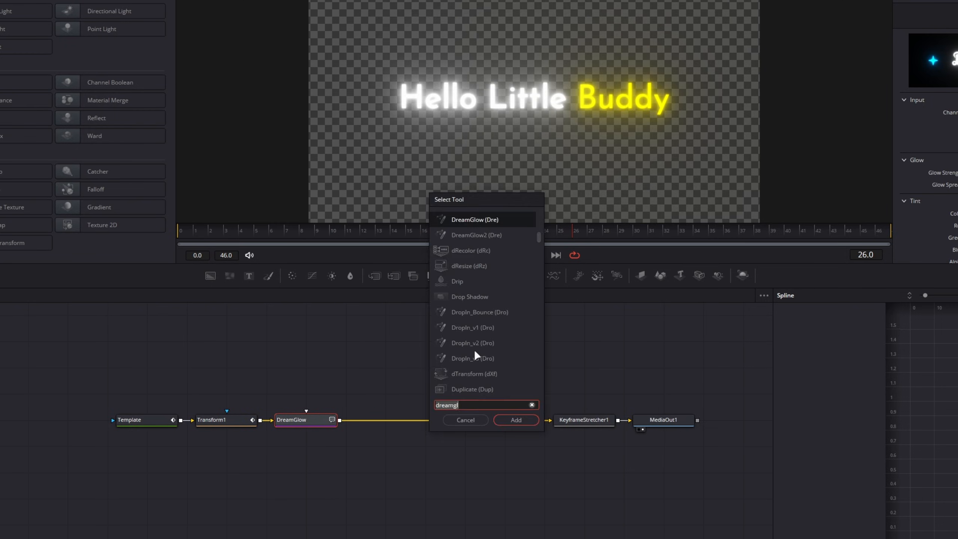
pyautogui.press('BackSpace')
pyautogui.press('BackSpace')
pyautogui.press('BackSpace')
pyautogui.write('ai')
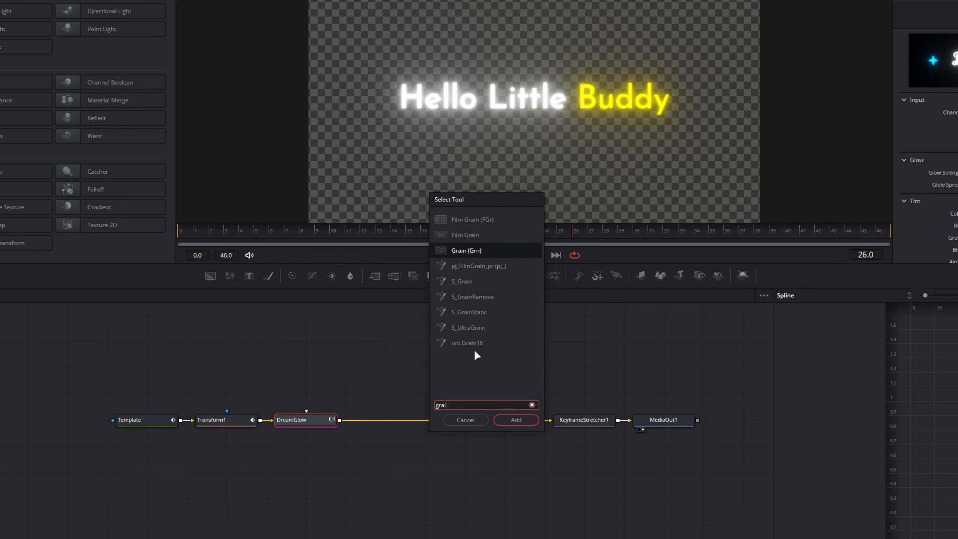
pyautogui.press('Down')
pyautogui.press('Return')
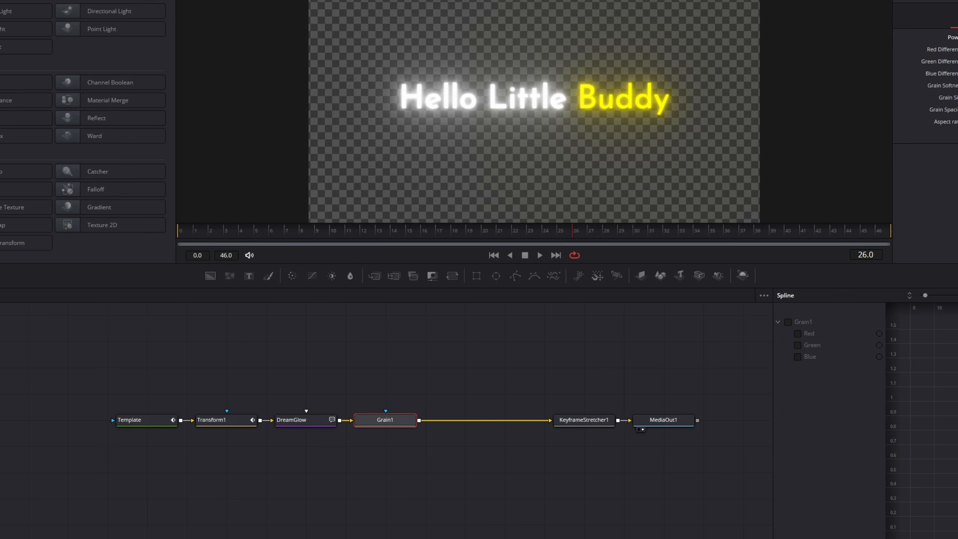
# - Add a Stop Motion node between Grain1 and KeyframeStretcher1 and scrub through the slide-in frames
pyautogui.hotkey('shift', 'space')
pyautogui.write('stop')
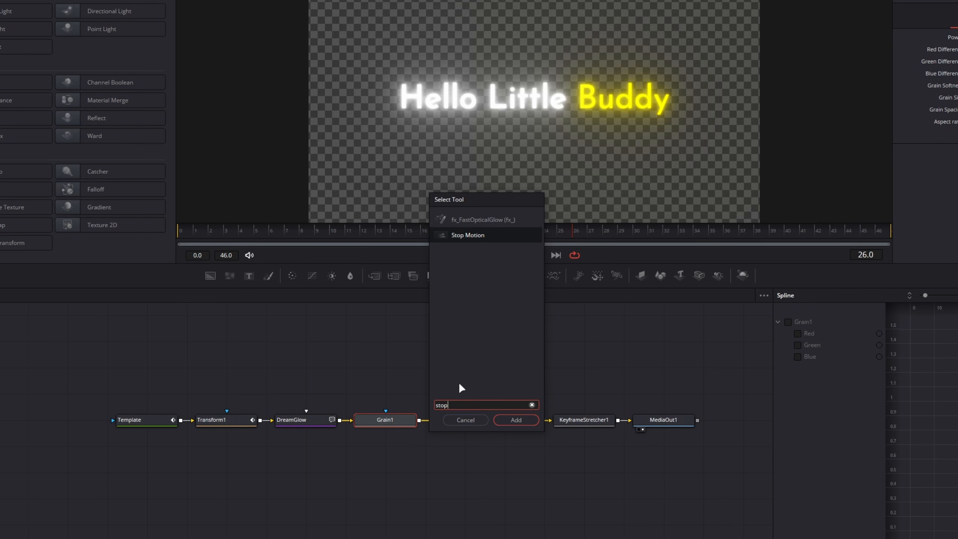
pyautogui.press('Return')
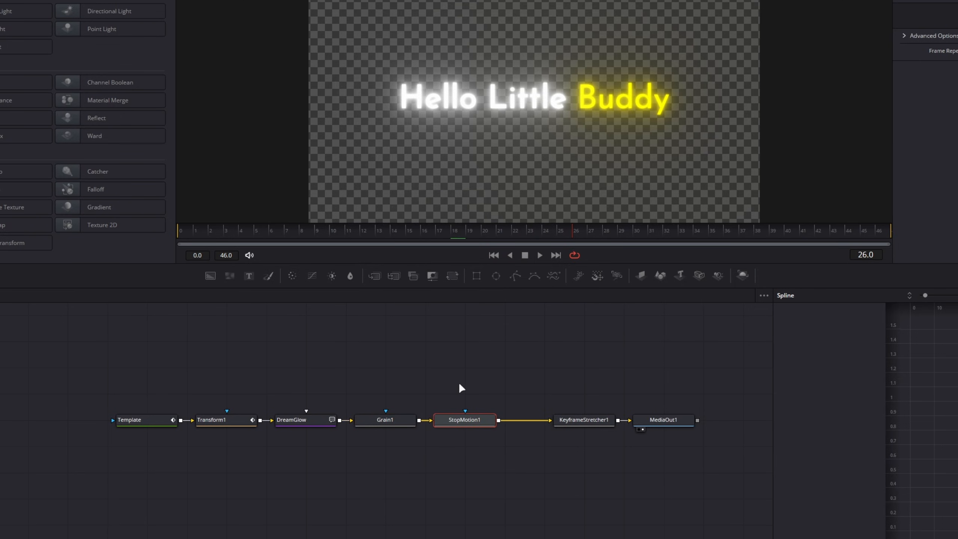
pyautogui.moveTo(184, 231); pyautogui.dragTo(307, 237)
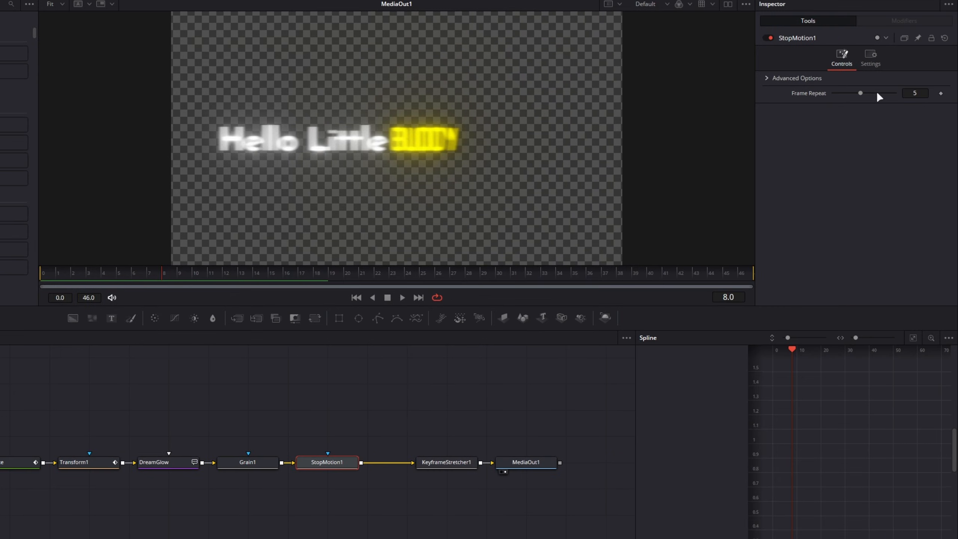
# - Set StopMotion1's Frame Repeat to 2 and play the animation from the start
pyautogui.click(911, 93)
pyautogui.write('2')
pyautogui.press('Return')
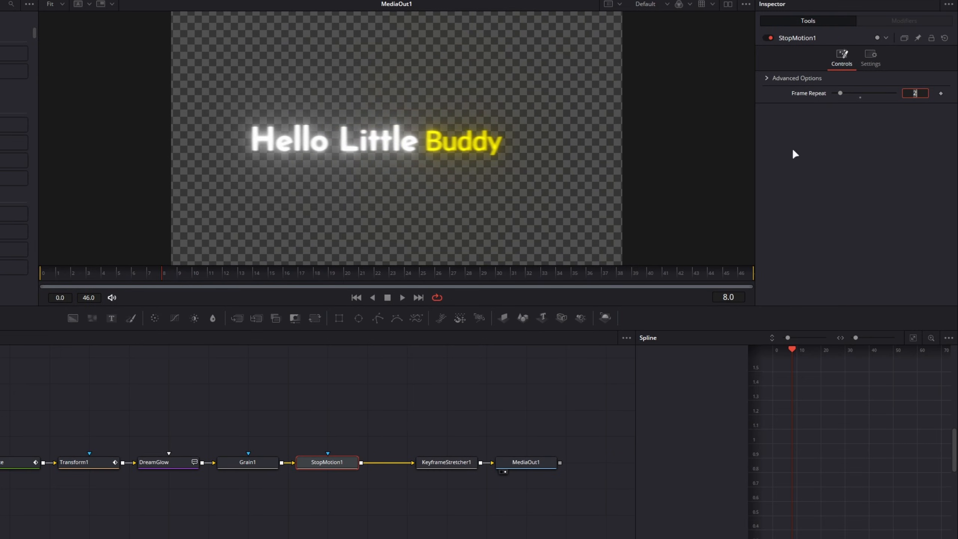
pyautogui.click(52, 271)
pyautogui.press('space')
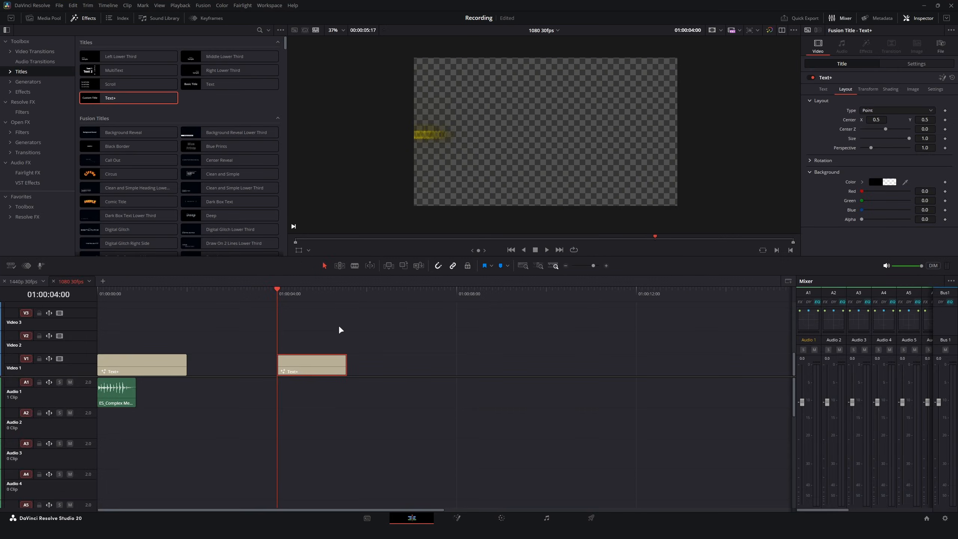
# - Play the finished title on the Edit page and save the Text+ clip into the Media Pool's Master bin
pyautogui.click(340, 328)
pyautogui.press('space')
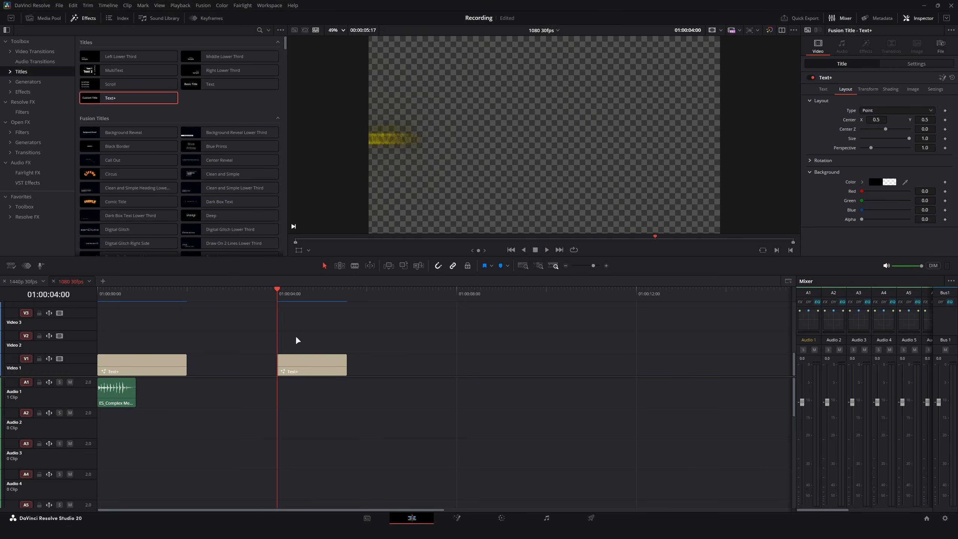
pyautogui.click(297, 357)
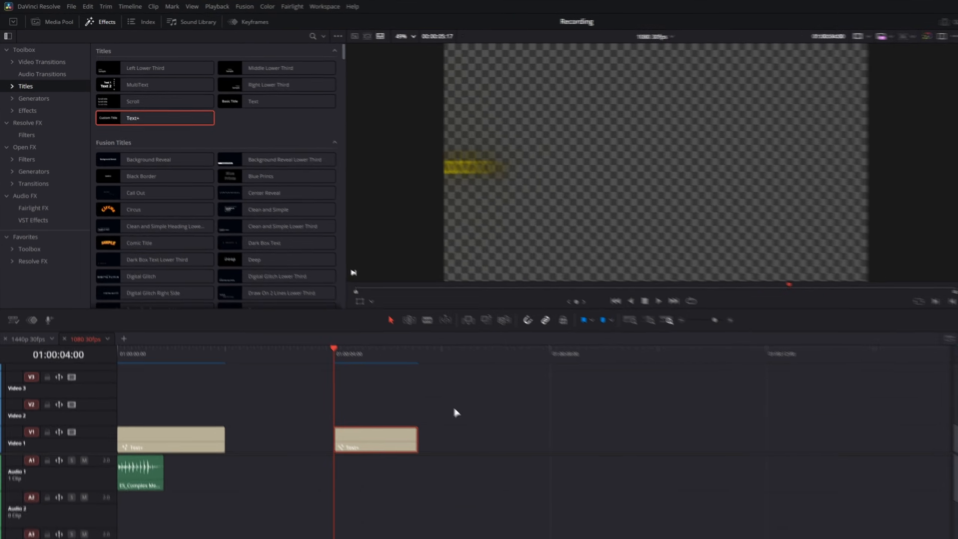
pyautogui.click(58, 24)
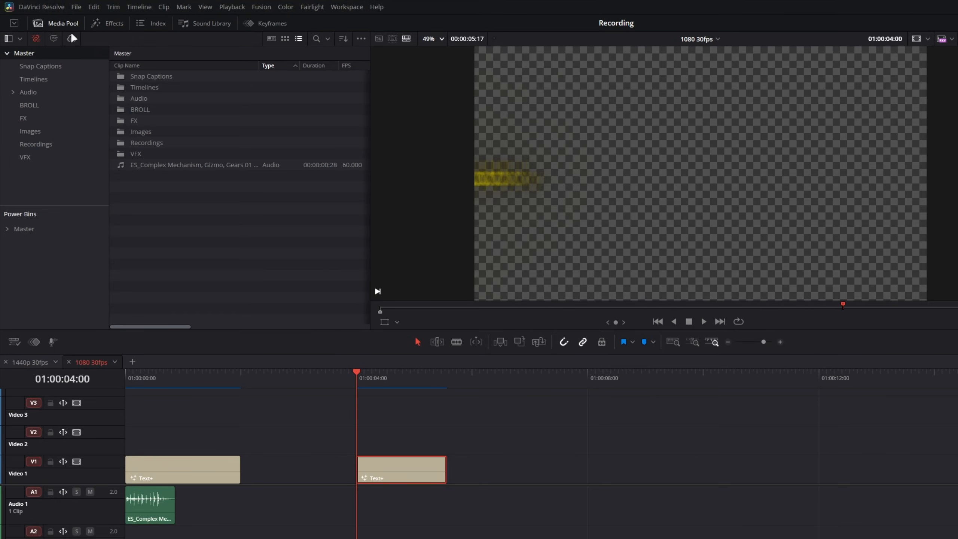
pyautogui.moveTo(420, 467); pyautogui.dragTo(211, 230)
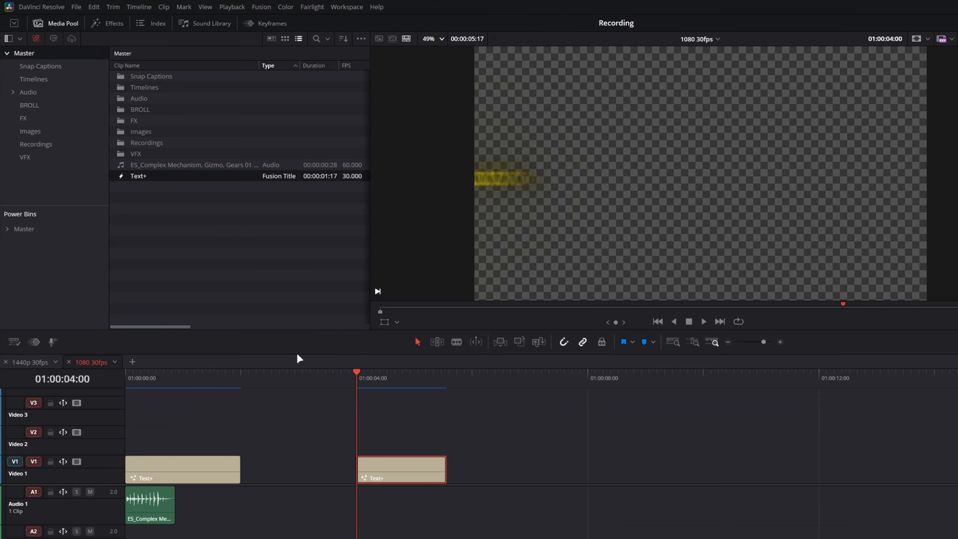
# - Place the saved Text+ title on Video 1 at 01:00:08:00, preview it and change its text to "Have a great day"
pyautogui.moveTo(668, 304); pyautogui.dragTo(604, 402)
pyautogui.press('space')
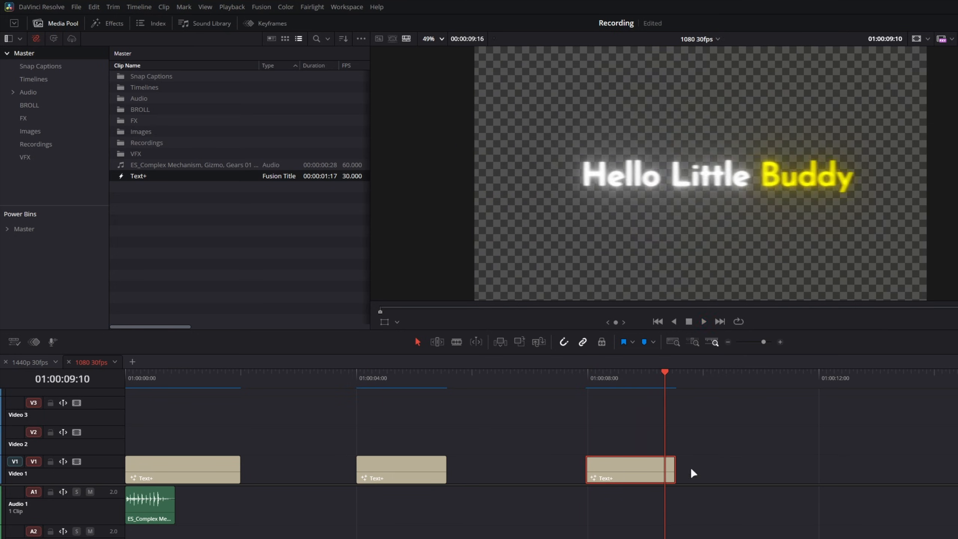
pyautogui.click(630, 373)
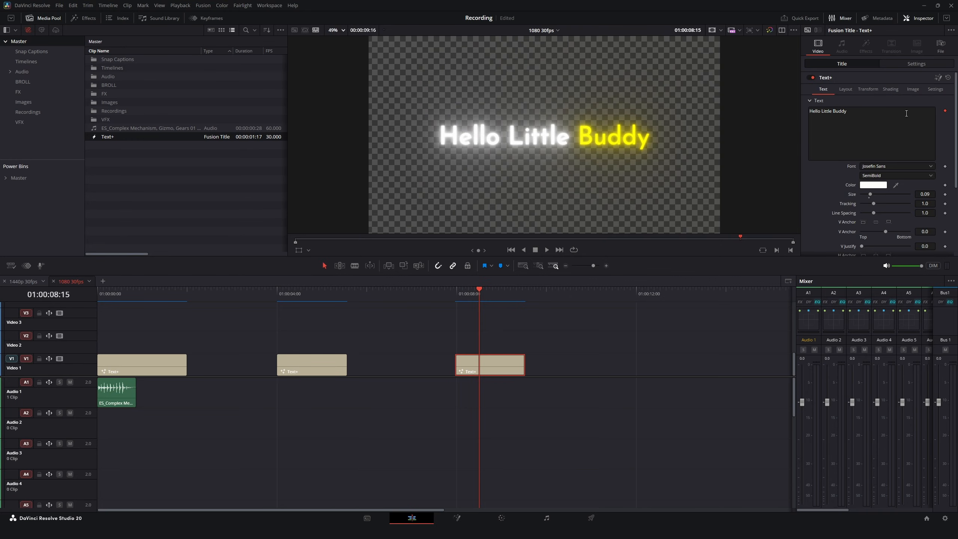
pyautogui.moveTo(876, 115); pyautogui.dragTo(760, 104)
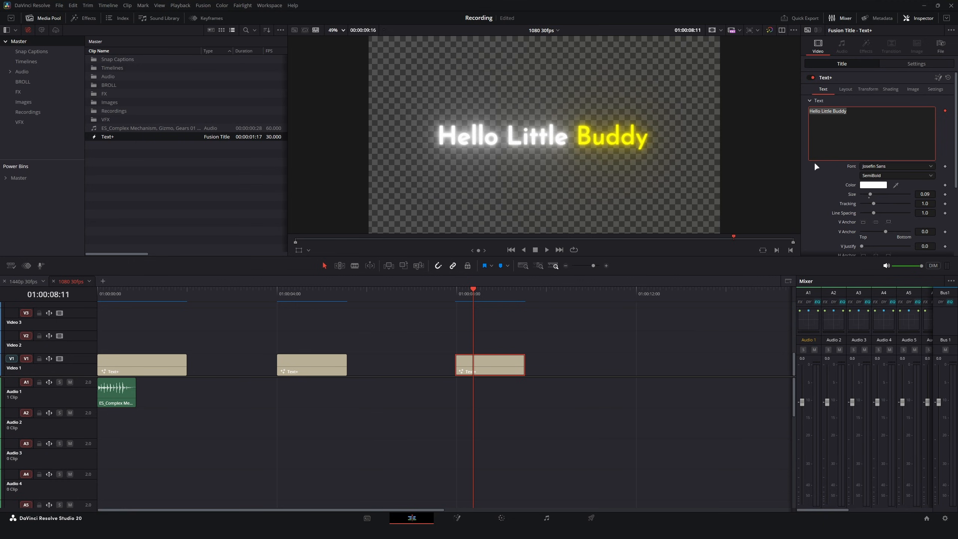
pyautogui.write('Have a great day')
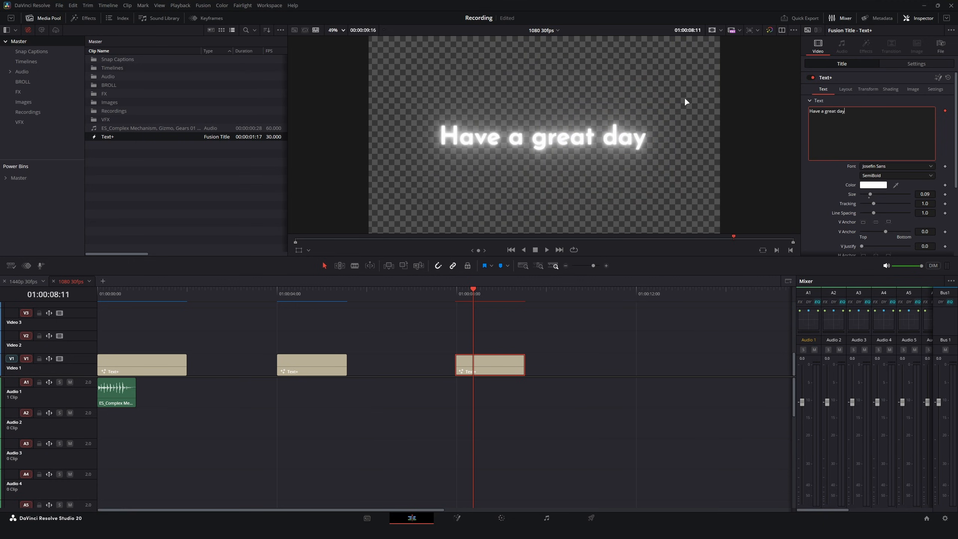